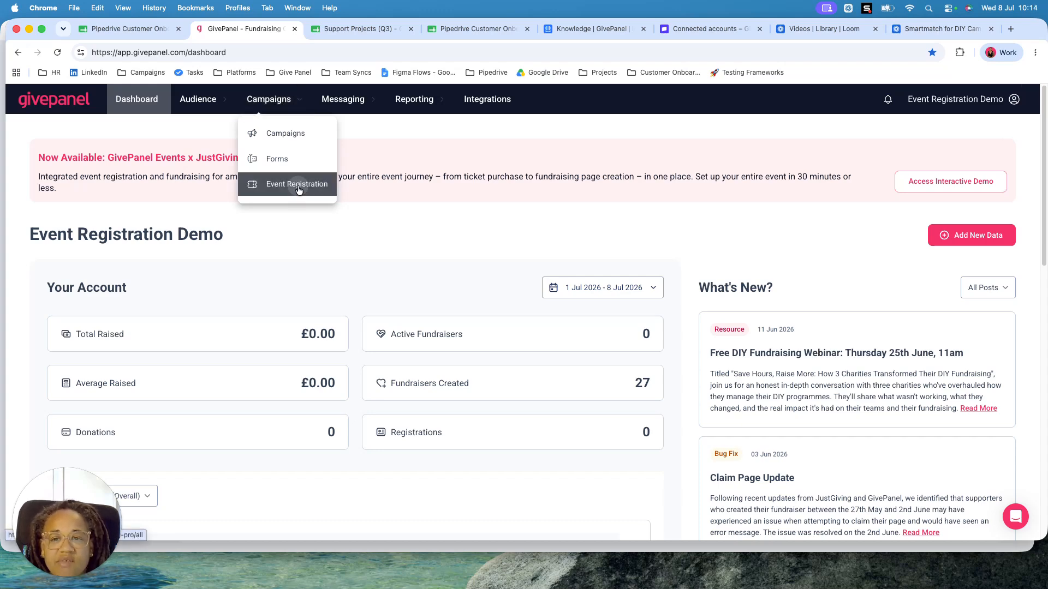
Step: Create a new event in Event Registration and enter "Charlottes 10K" as its name
left_click(298, 185)
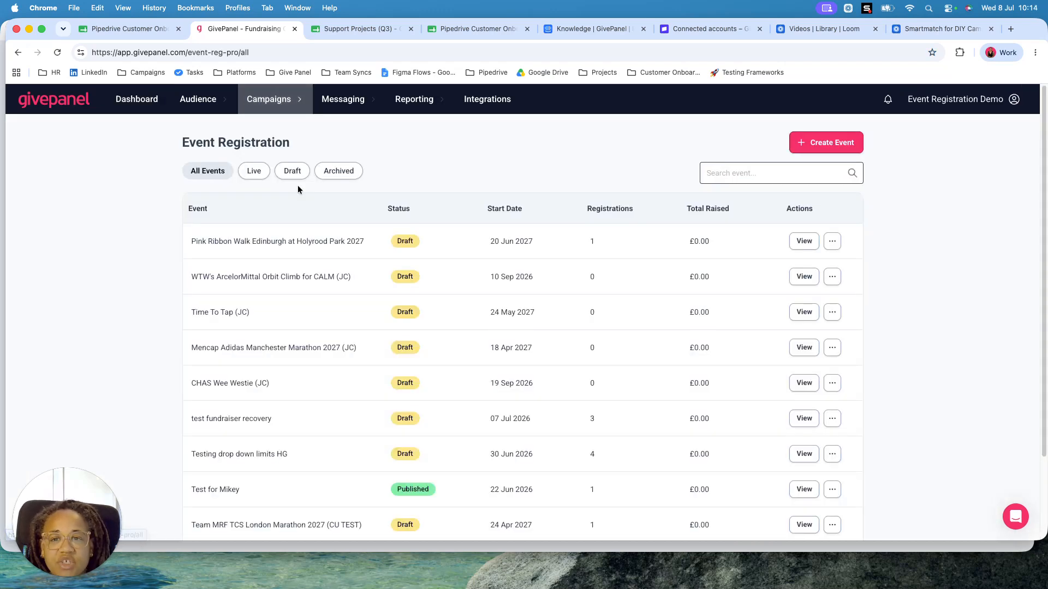
left_click(831, 143)
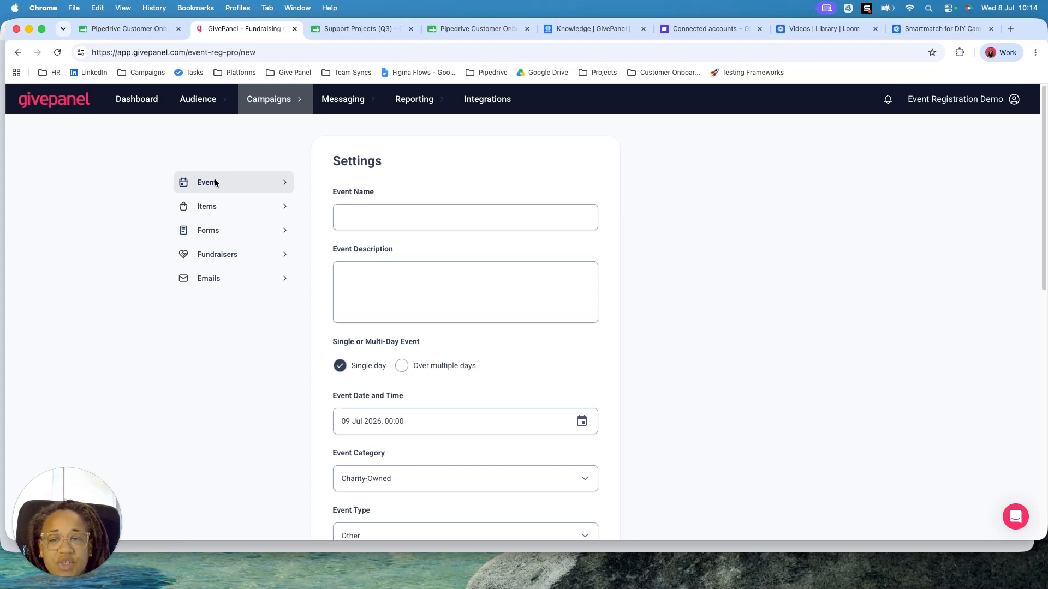
left_click(388, 214)
type("challen")
key("BackSpace")
key("BackSpace")
key("BackSpace")
key("BackSpace")
key("BackSpace")
key("BackSpace")
key("BackSpace")
type("Charlottes")
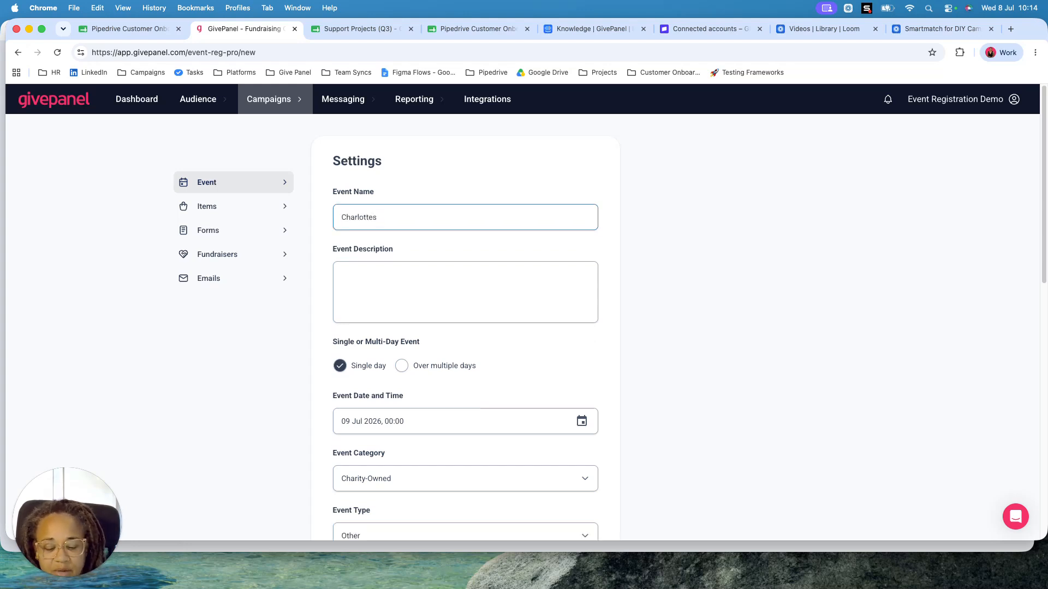
type(" 10K")
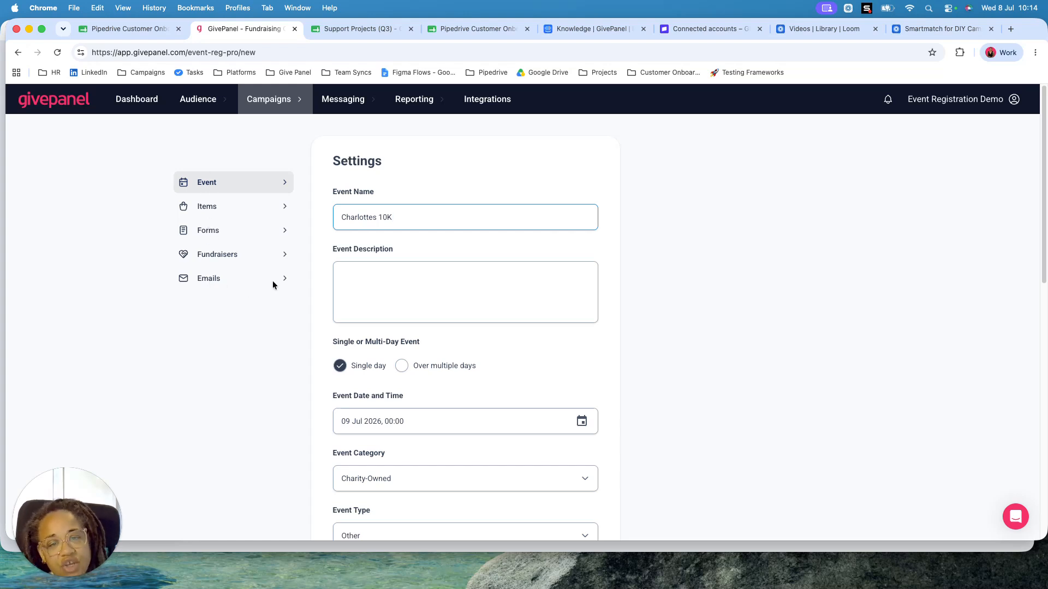
Step: Enter "10K run in Stockport" as the event description
left_click(420, 276)
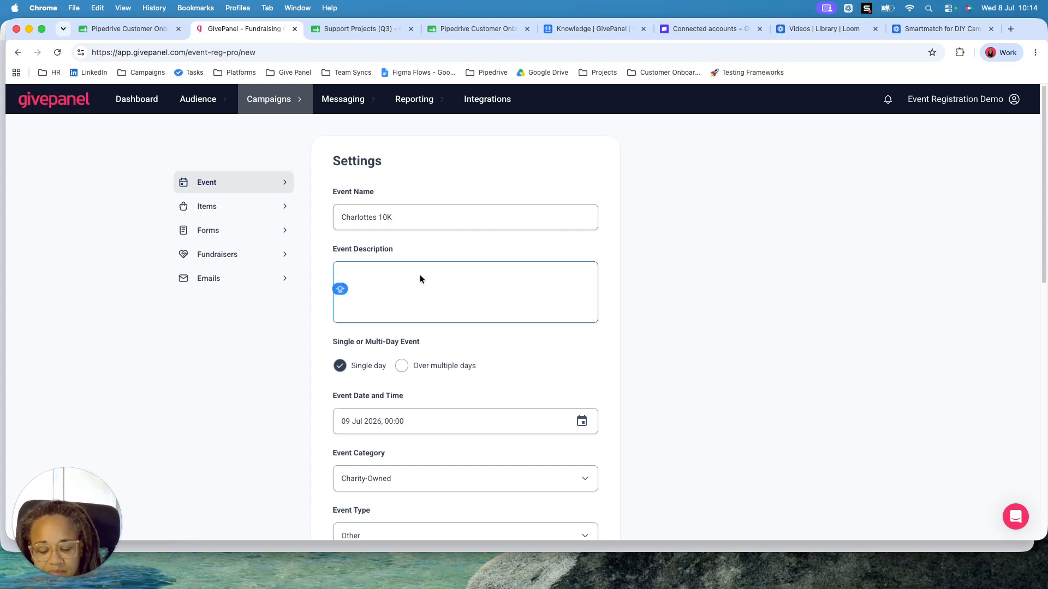
type("10K")
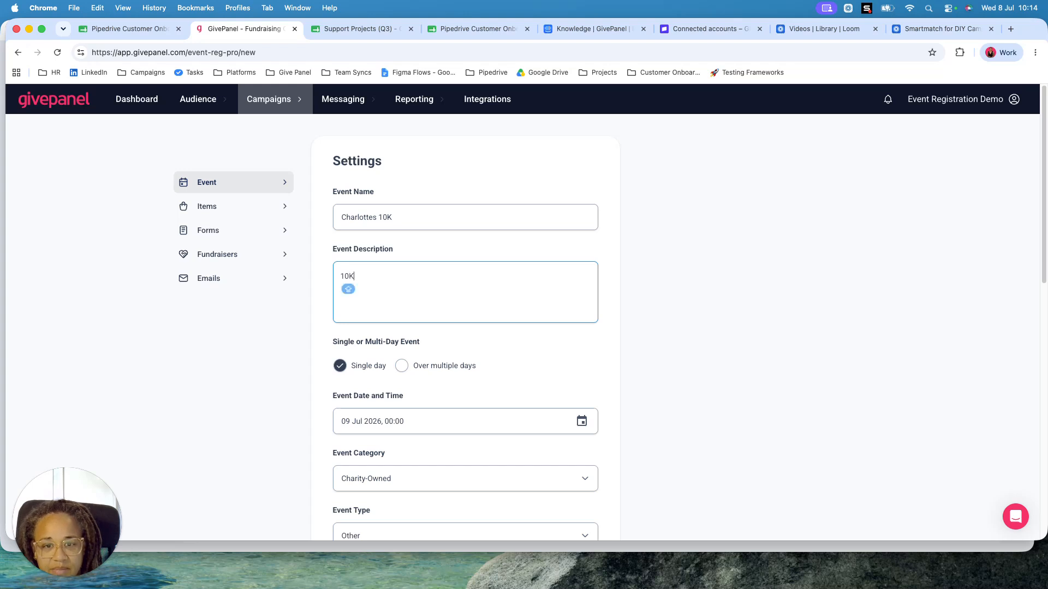
type(" run in Stockport")
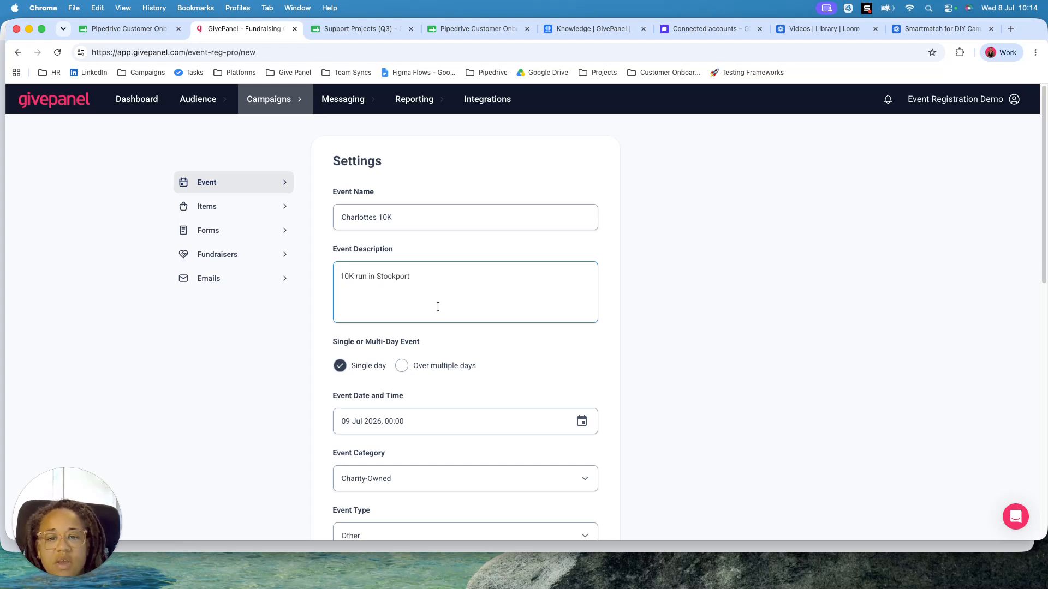
Step: Set the single-day event's date and time to 16 Aug 2026, 09:00
scroll(464, 313, "down", 3)
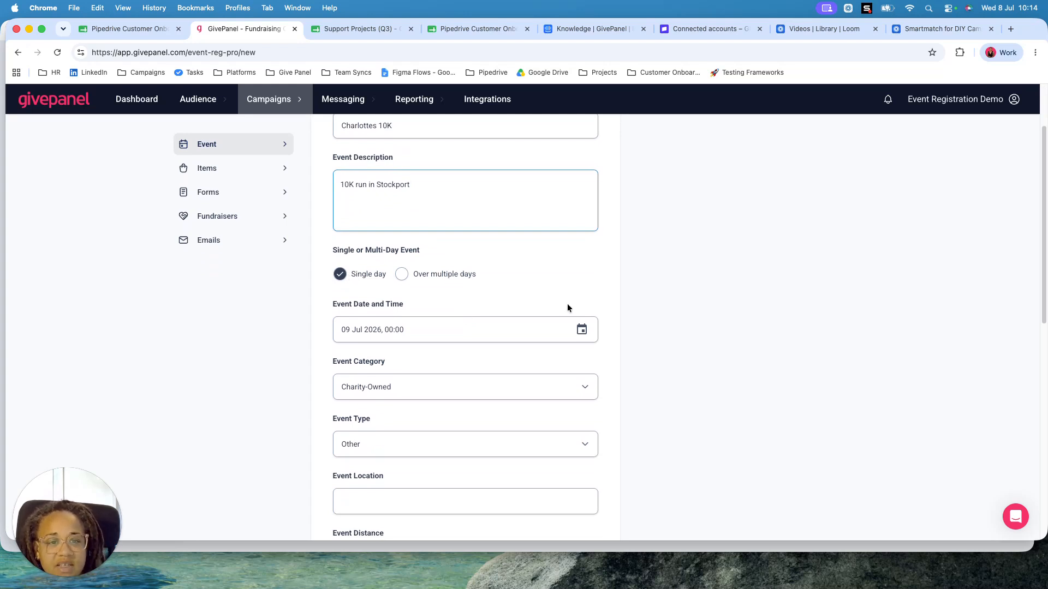
left_click(581, 330)
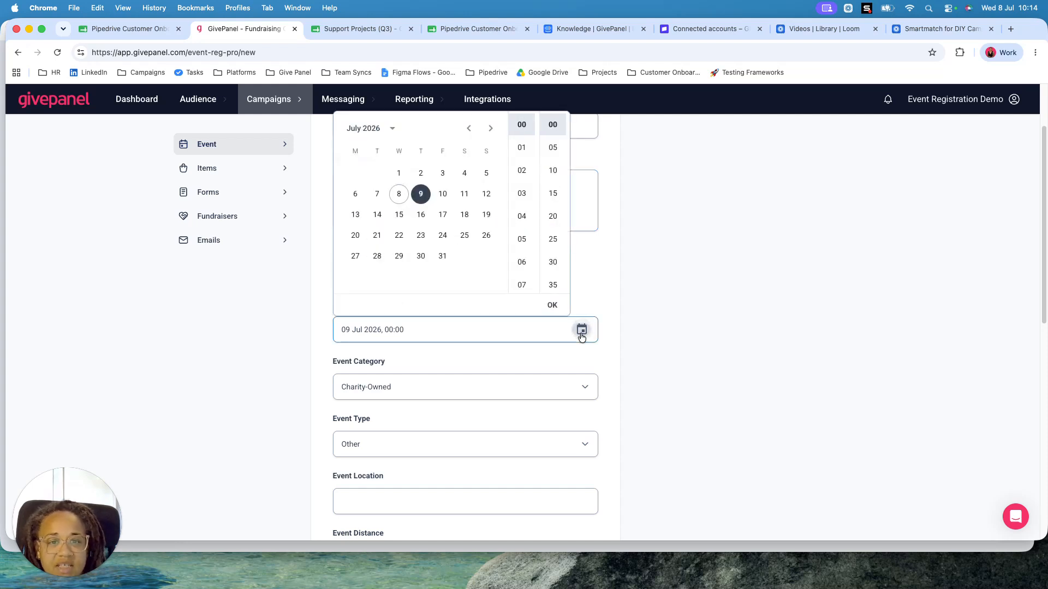
left_click(491, 129)
left_click(487, 215)
scroll(524, 282, "down", 3)
left_click(522, 262)
left_click(553, 126)
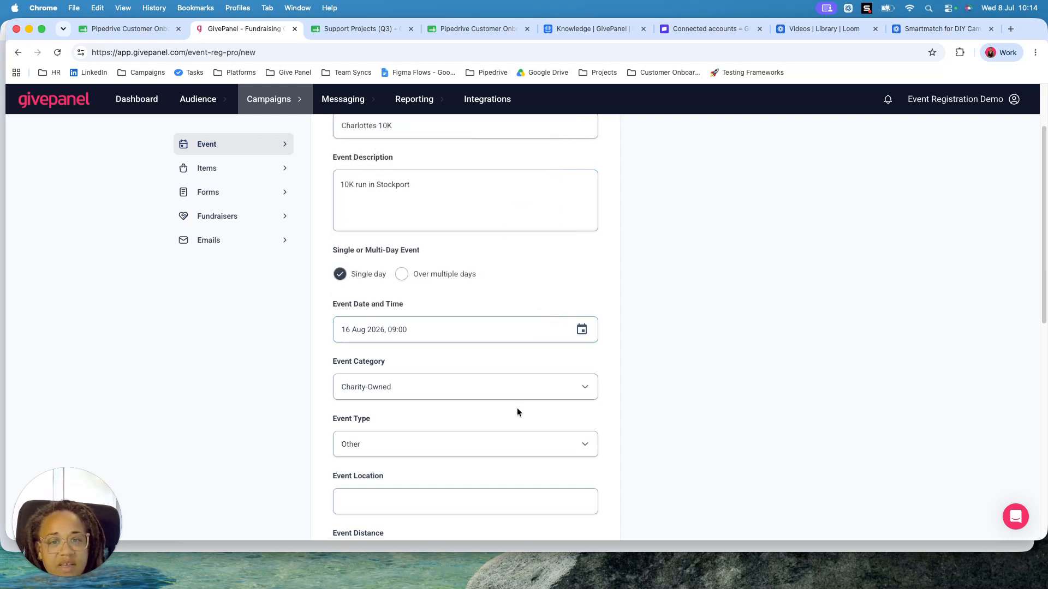
Step: Choose Charity-Owned as the event category and Running as the event type
scroll(516, 408, "down", 5)
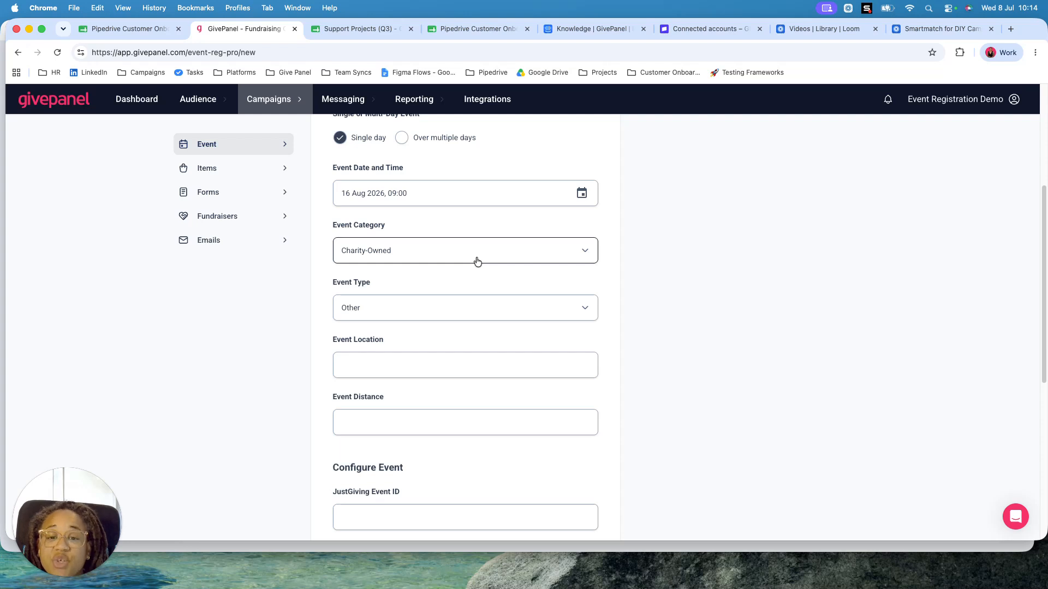
left_click(476, 258)
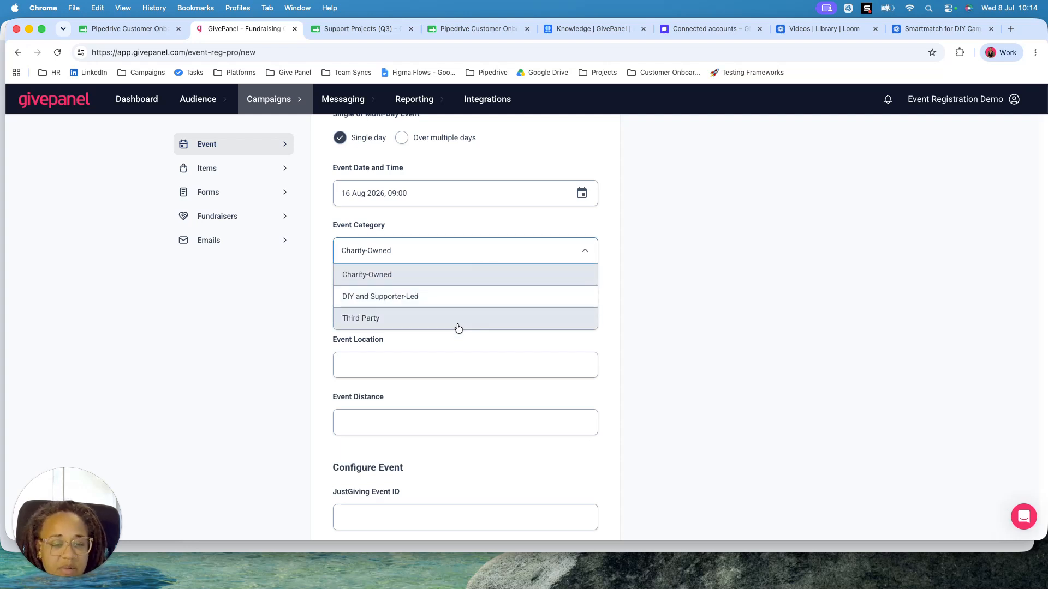
left_click(427, 276)
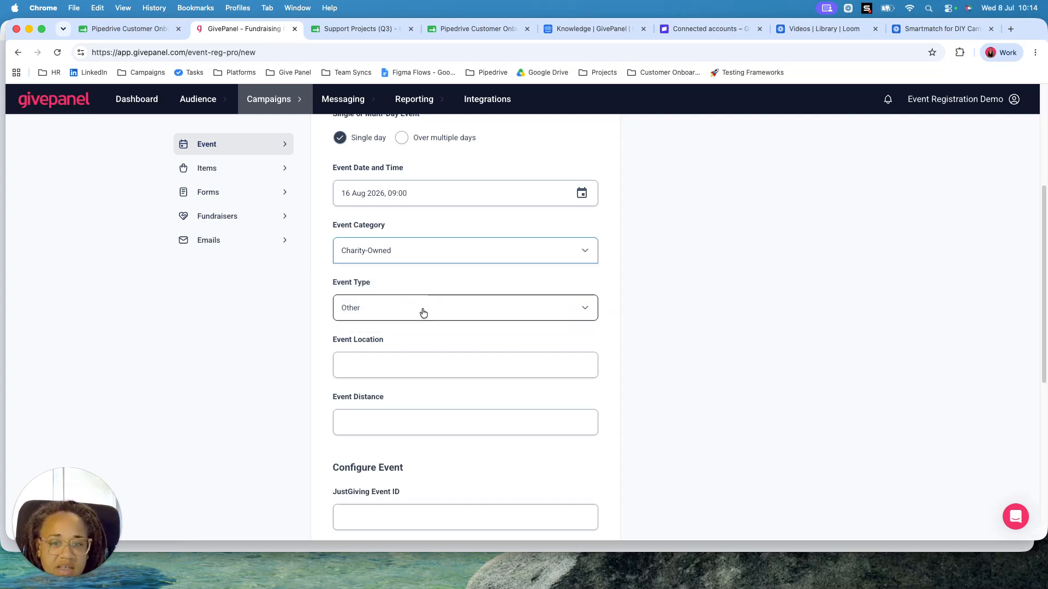
left_click(422, 309)
left_click(424, 331)
Step: Set the event location to Stockport and the event distance to 10K
scroll(431, 349, "down", 1)
scroll(413, 342, "up", 1)
left_click(386, 367)
type("St")
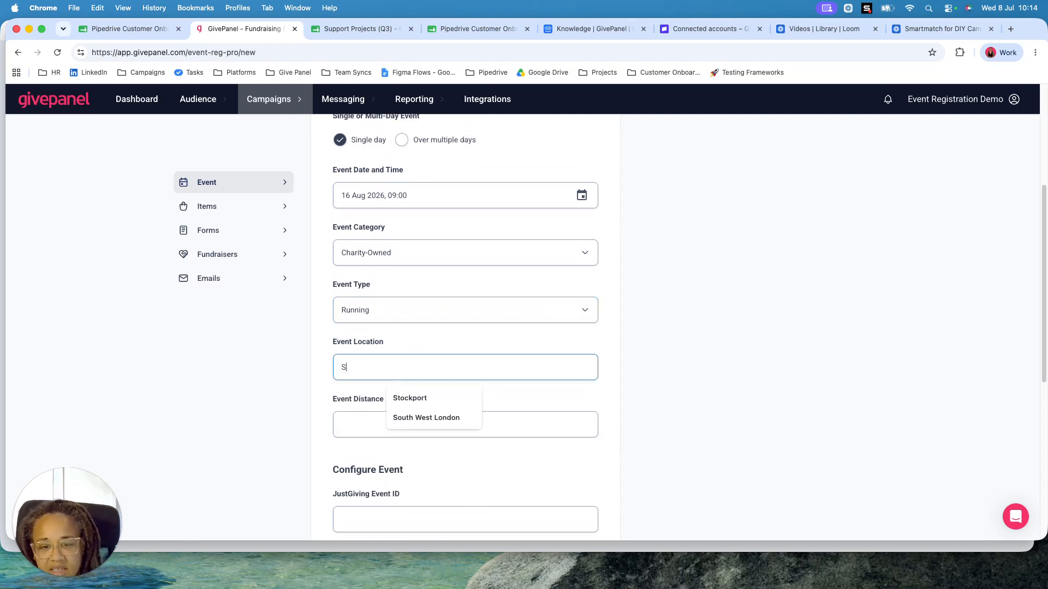
left_click(431, 398)
left_click(443, 425)
type("10K")
left_click(605, 451)
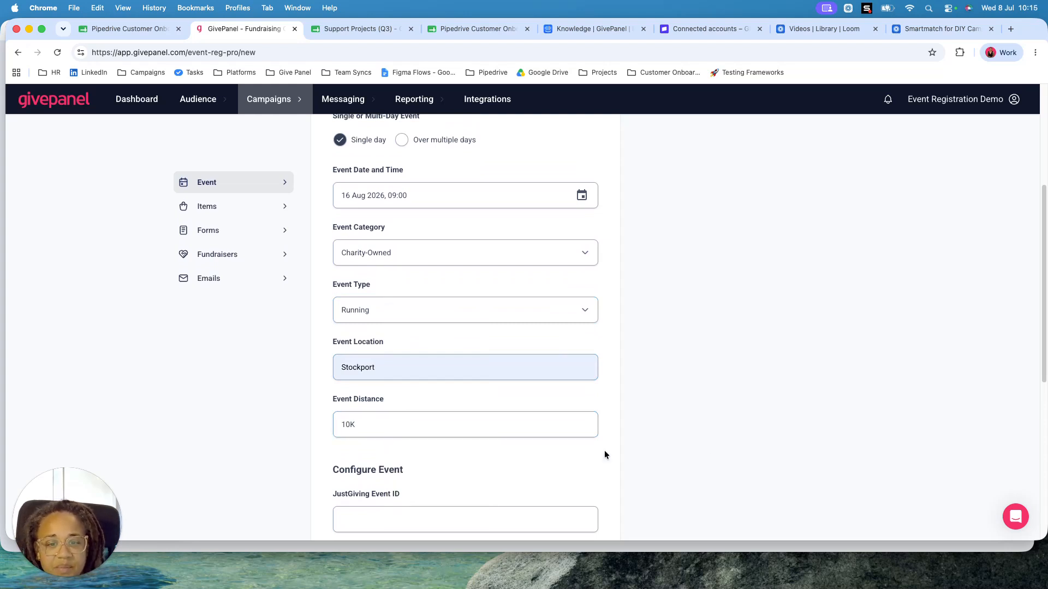
Step: Fill in the JustGiving Event ID with the stored value 8982261
scroll(607, 449, "down", 5)
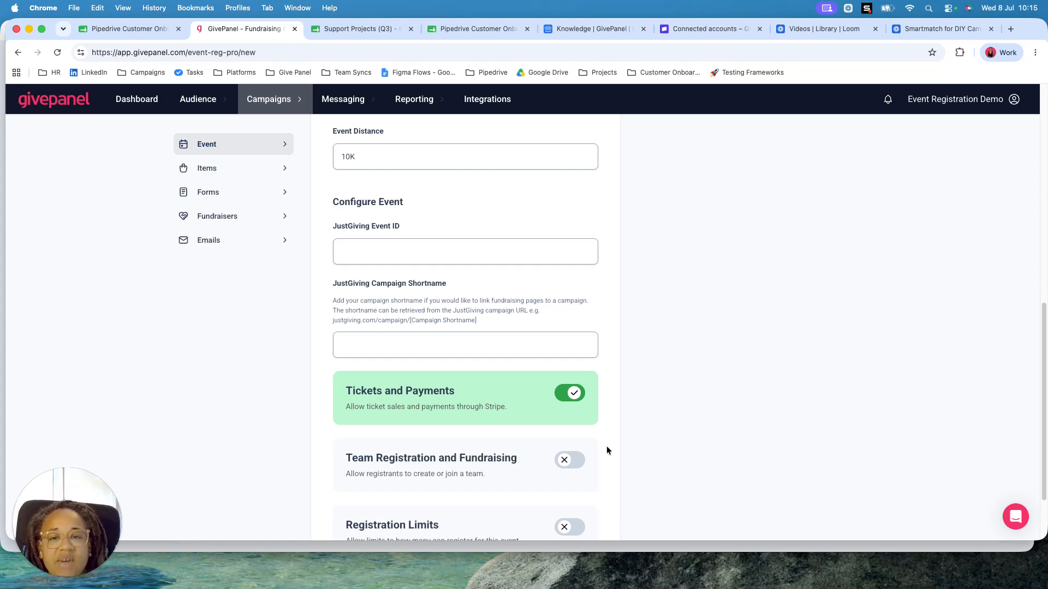
left_click(385, 252)
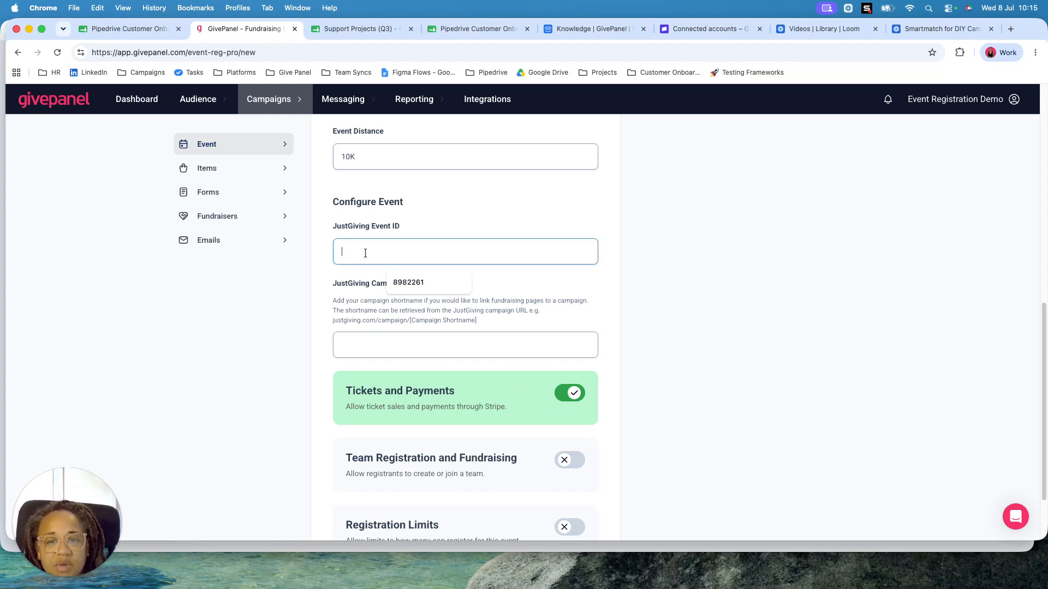
left_click(398, 279)
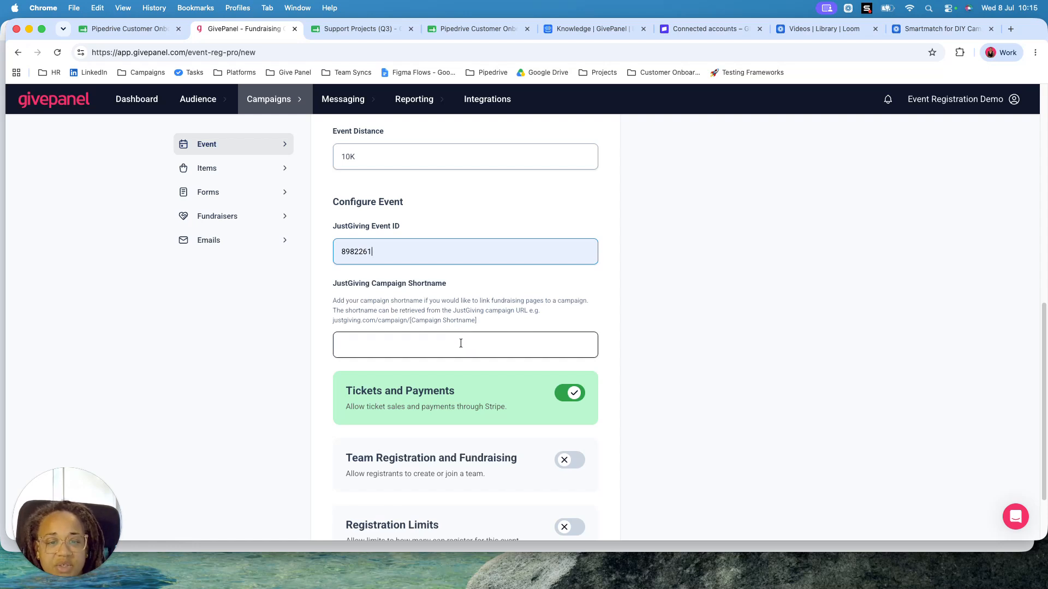
left_click_drag(474, 321, 411, 321)
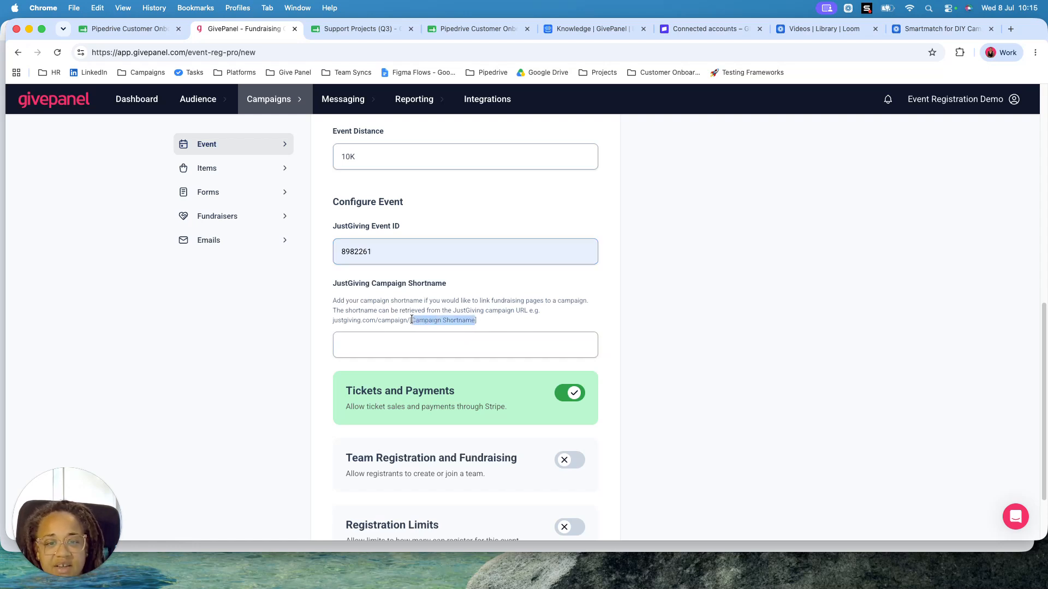
left_click(495, 325)
Step: Try switching on Team Registration and Fundraising for the event
scroll(487, 412, "down", 3)
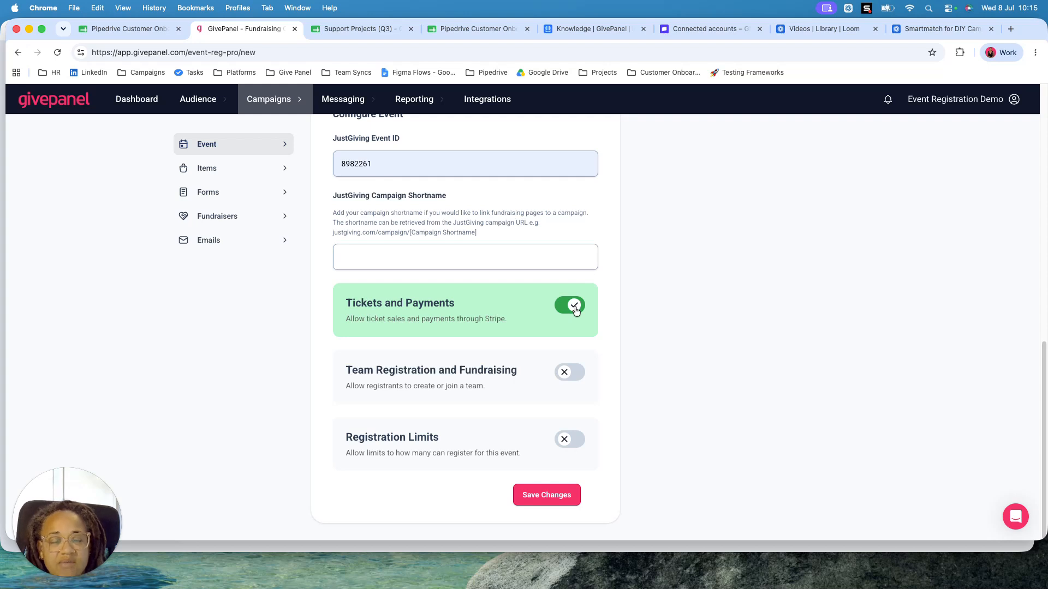
left_click(574, 373)
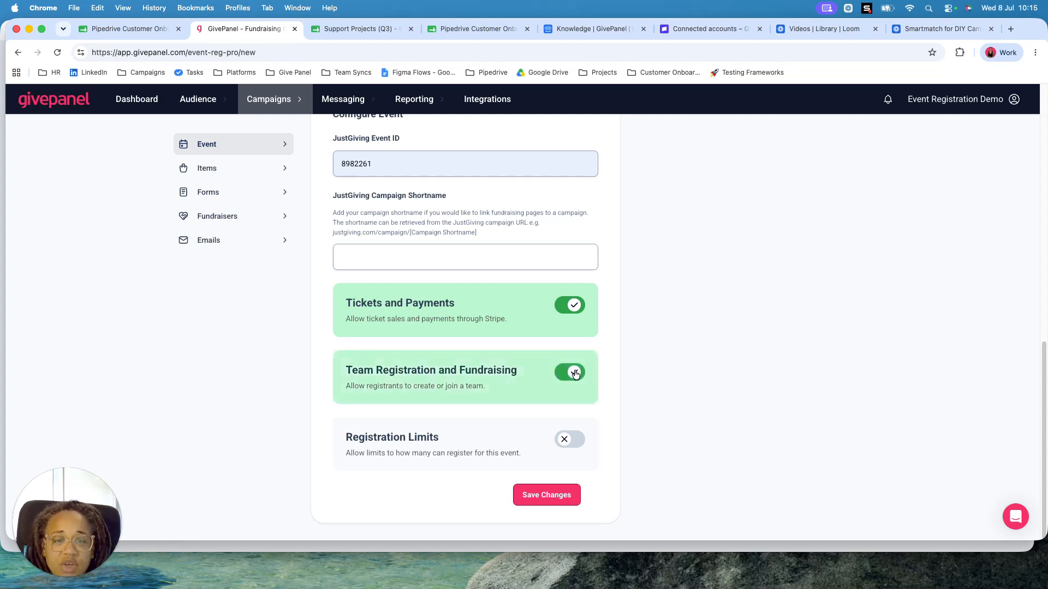
left_click(576, 374)
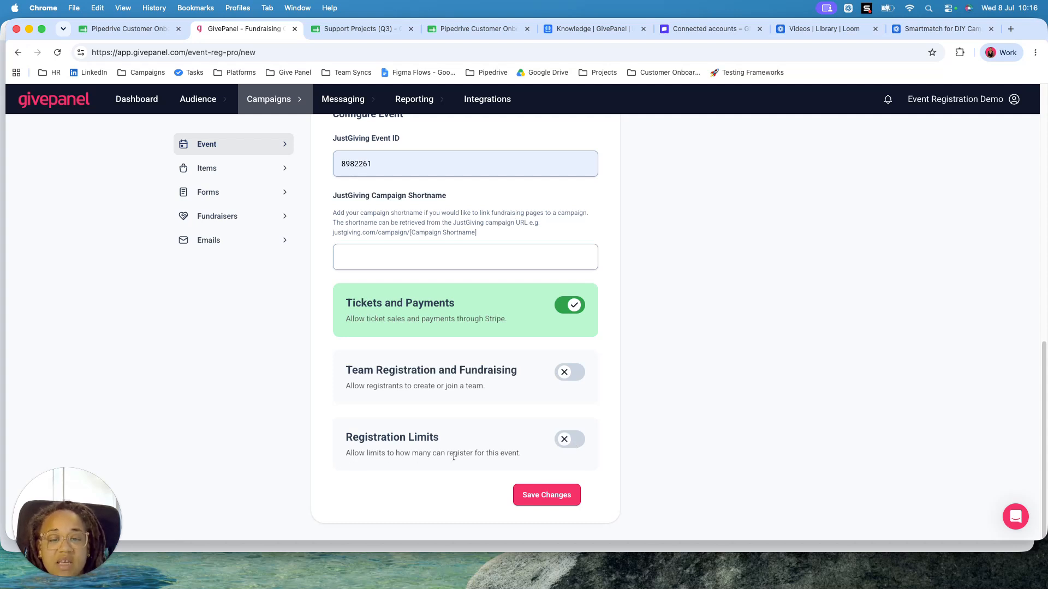
Step: Enable Registration Limits with a limit of 30 and event closure once it is reached, and save the event settings
left_click(573, 441)
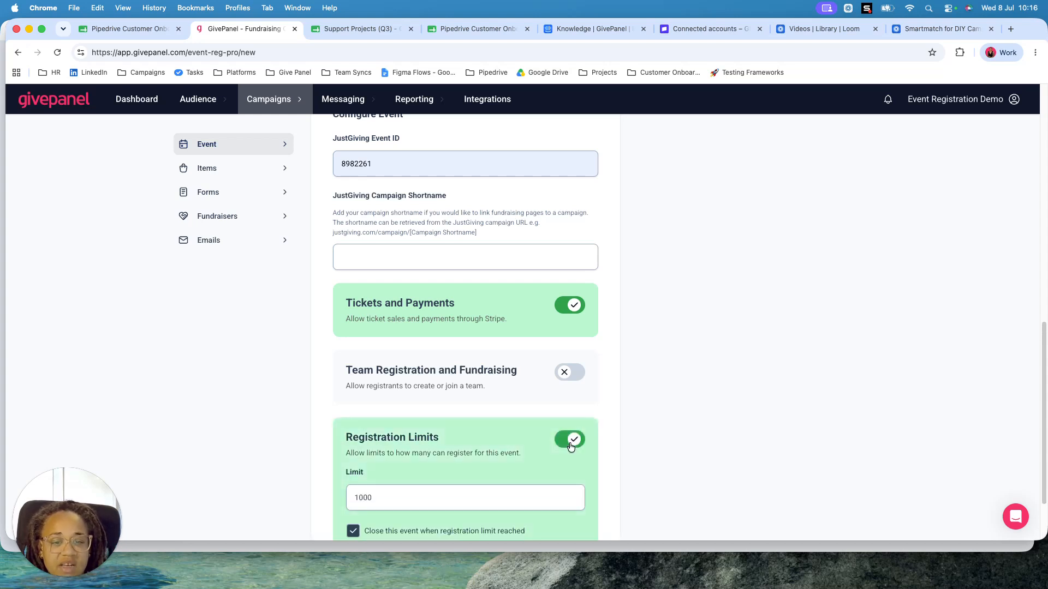
scroll(568, 442, "down", 3)
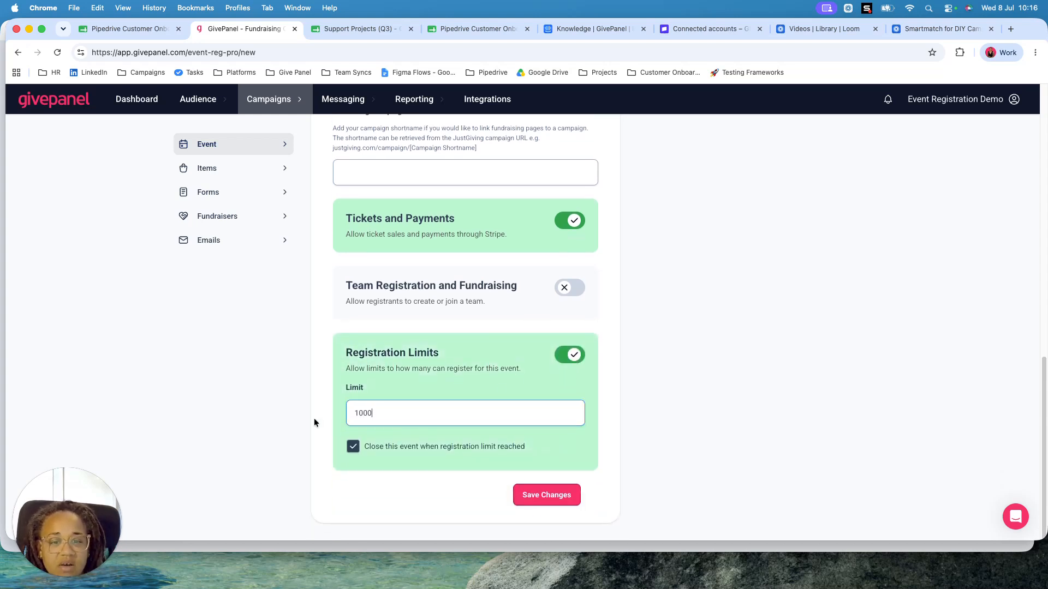
left_click_drag(381, 413, 330, 410)
type("30")
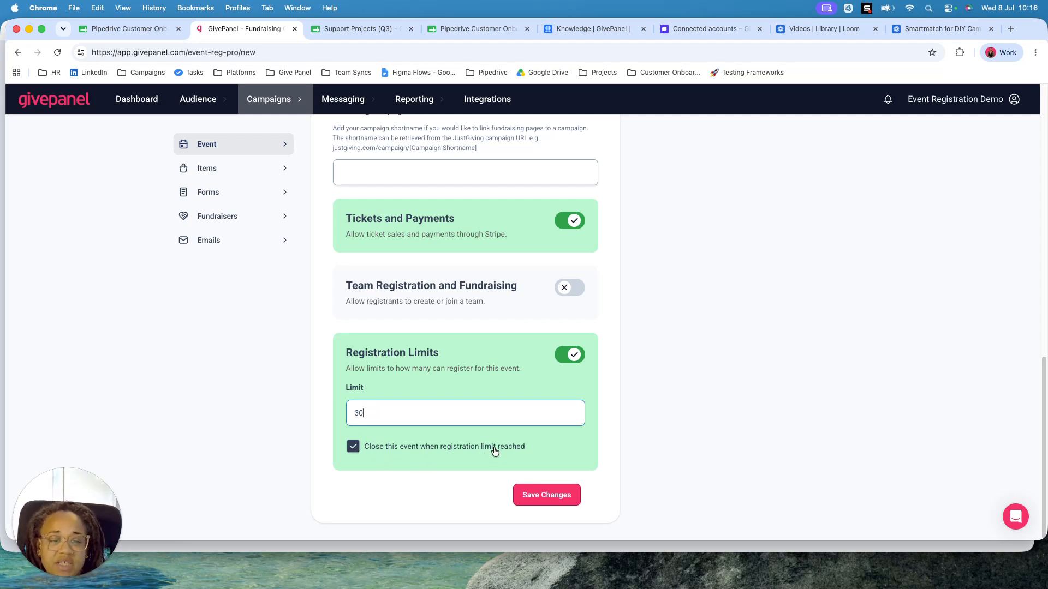
left_click(350, 449)
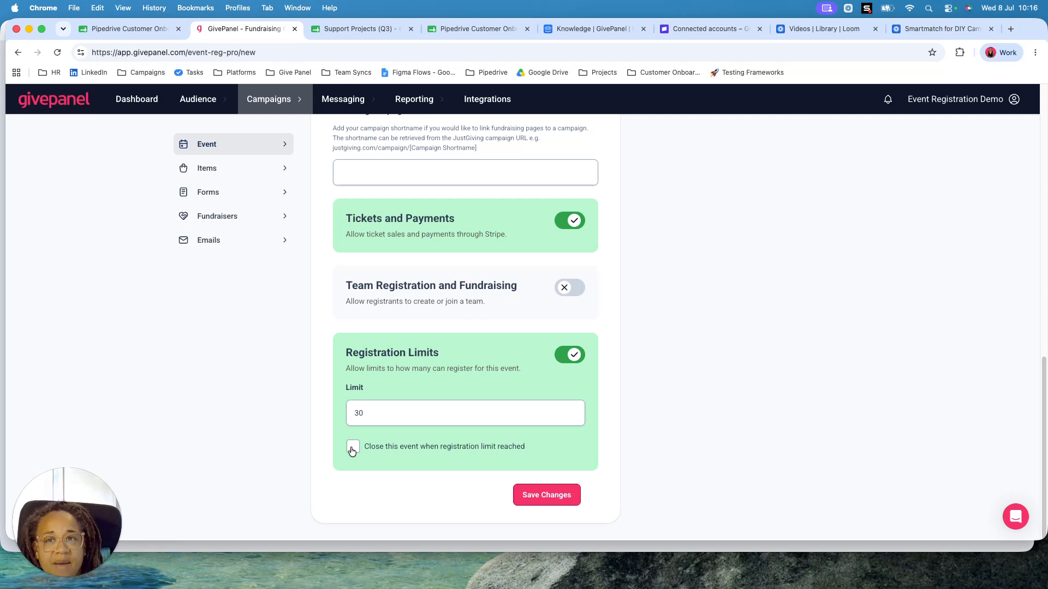
left_click(352, 450)
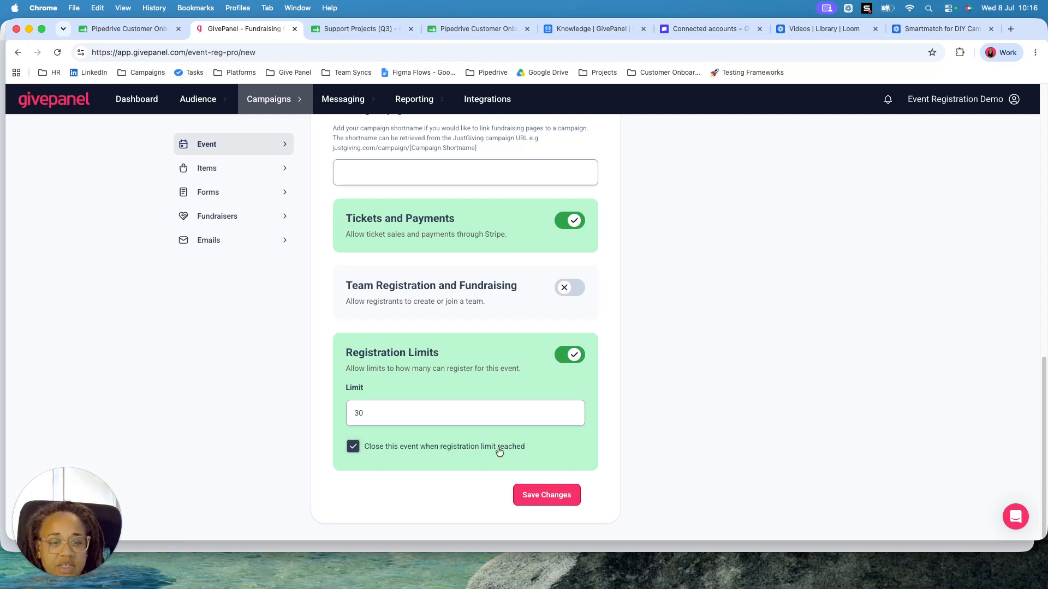
left_click(553, 496)
left_click(628, 353)
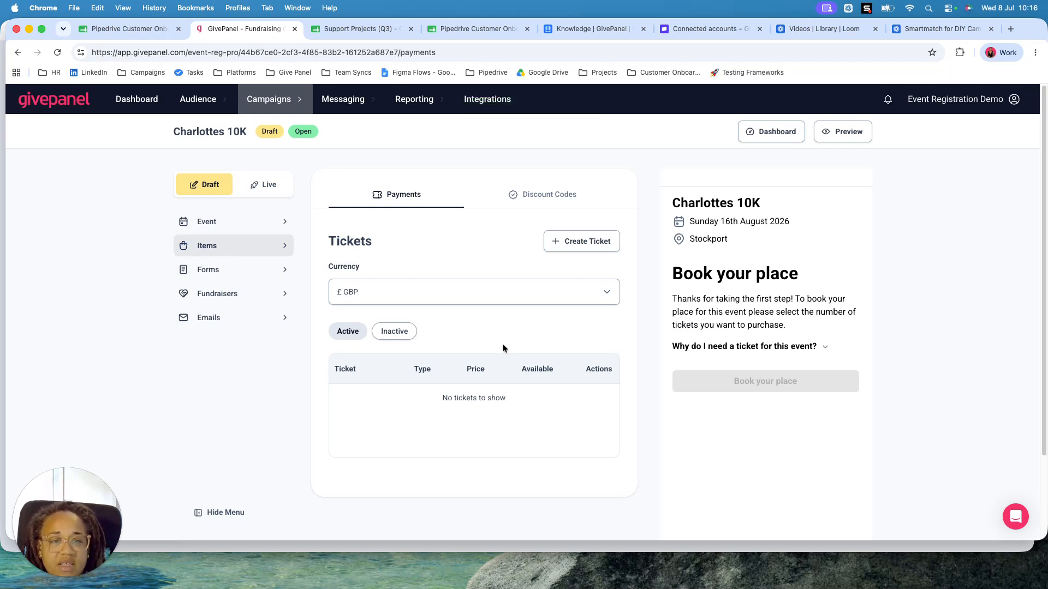
Step: Start a standard ticket named "Adult Ticket" with the description "Tickets for adults - 18+ on the day of the event"
left_click(580, 246)
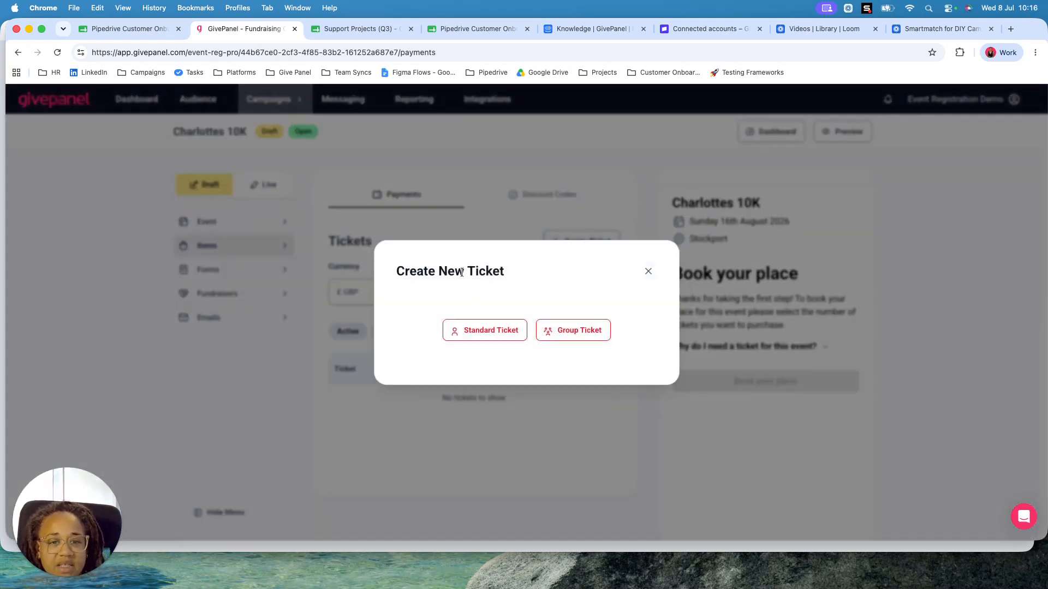
left_click(505, 333)
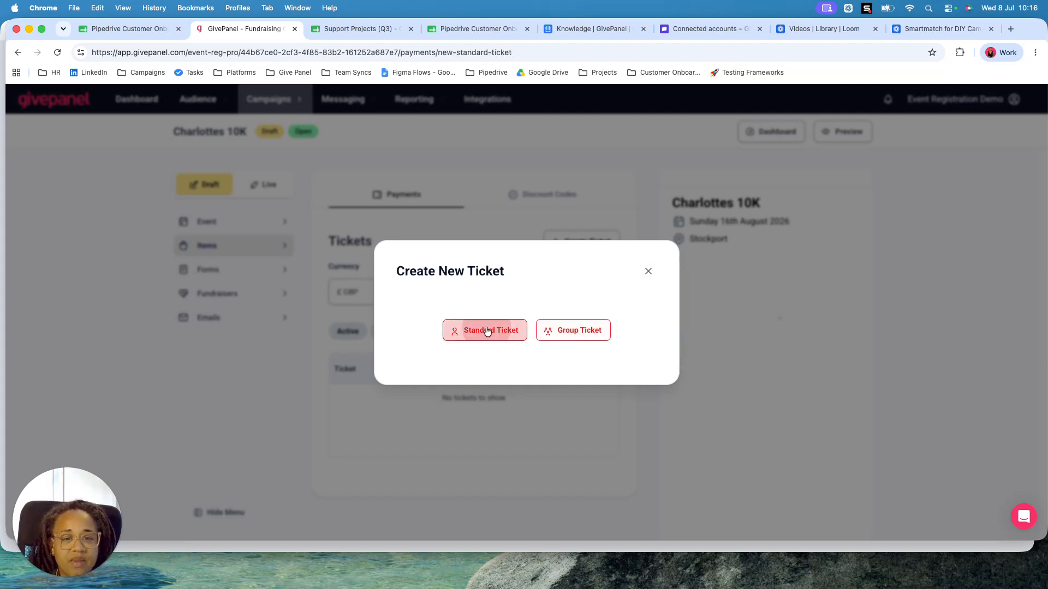
type("A")
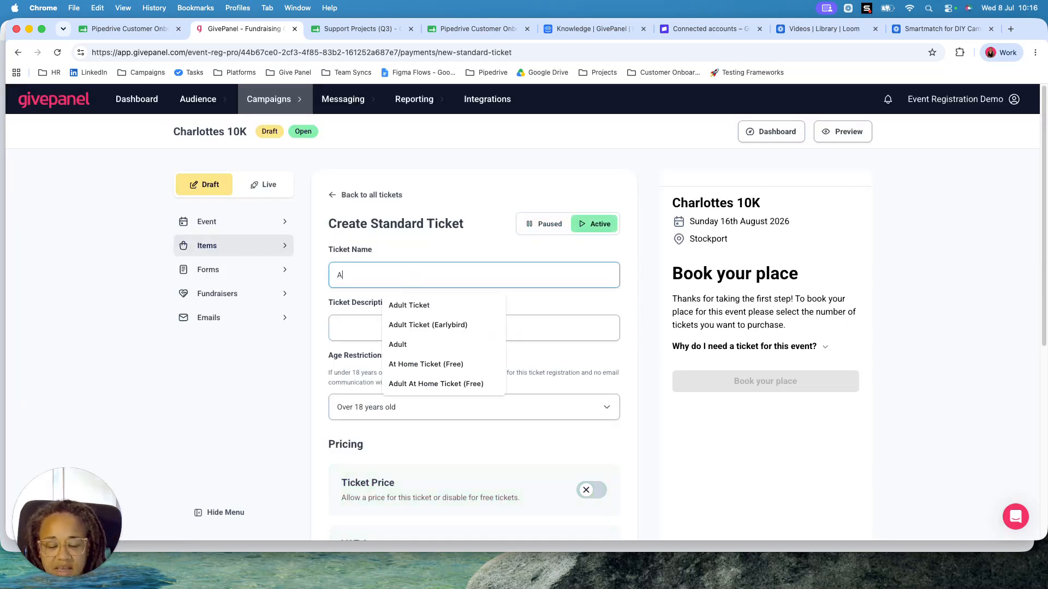
type("dult Ticket")
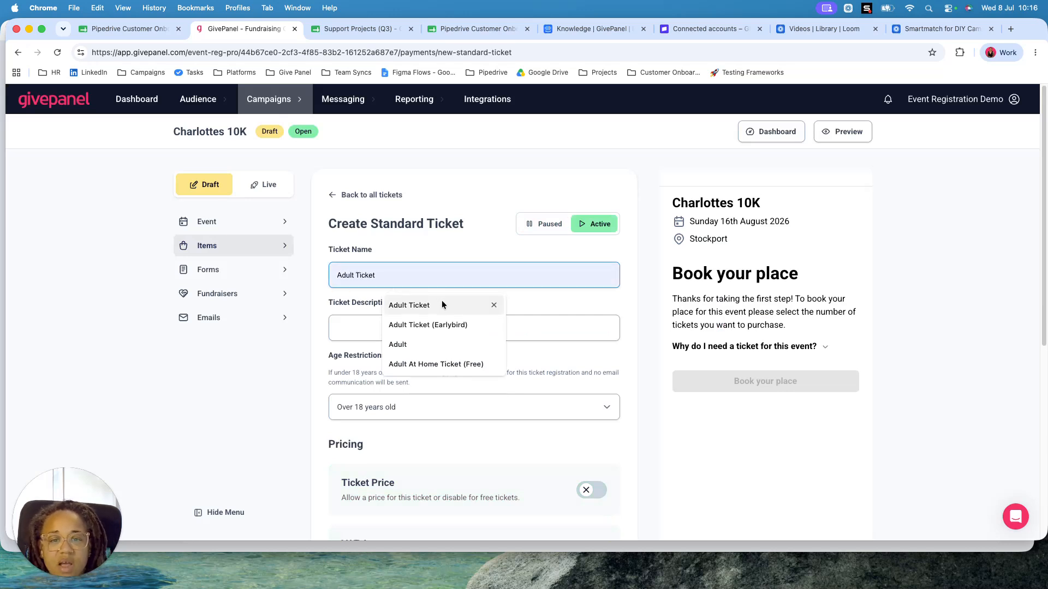
left_click(442, 304)
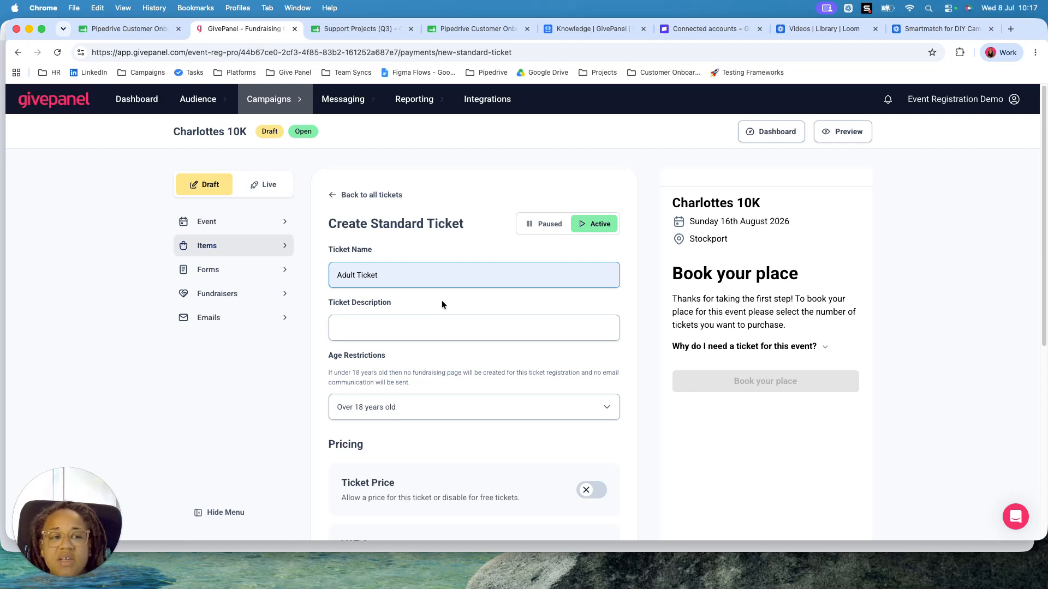
left_click(390, 327)
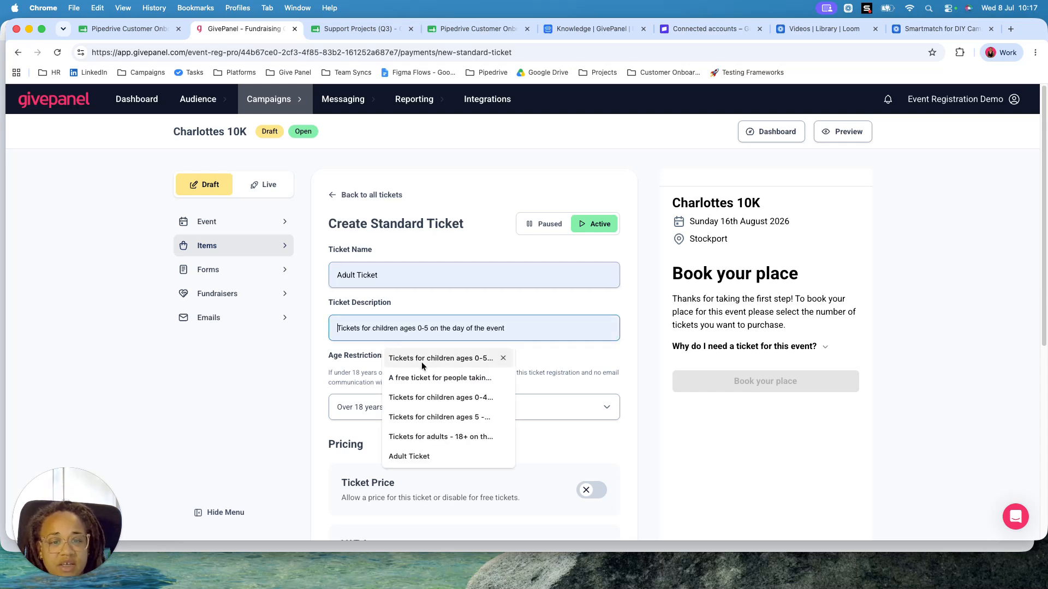
left_click(465, 435)
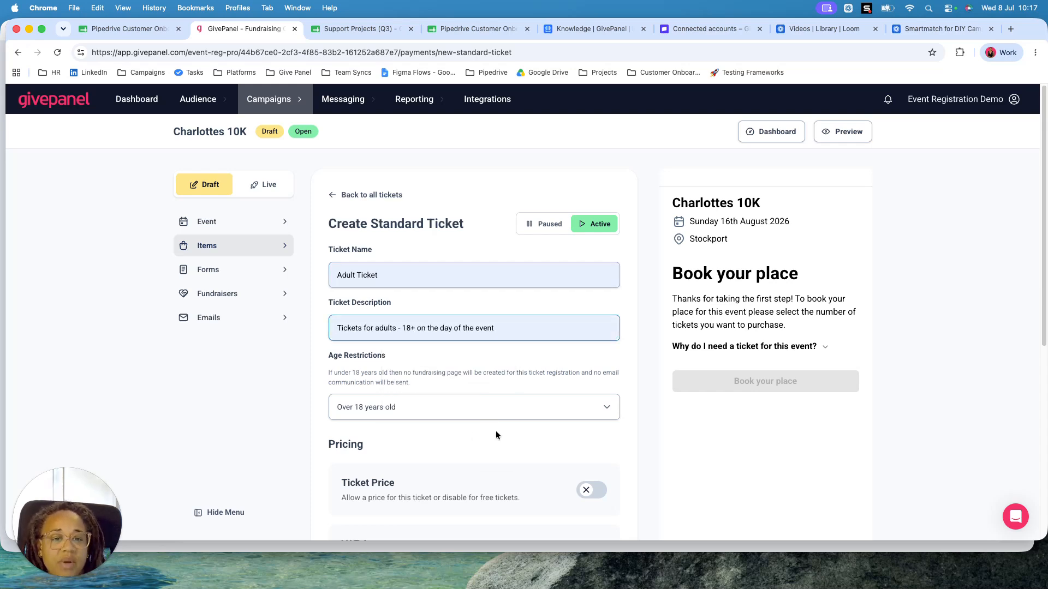
Step: Try the Under 18 years old age restriction on the adult ticket and return it to Over 18 years old
scroll(493, 430, "down", 3)
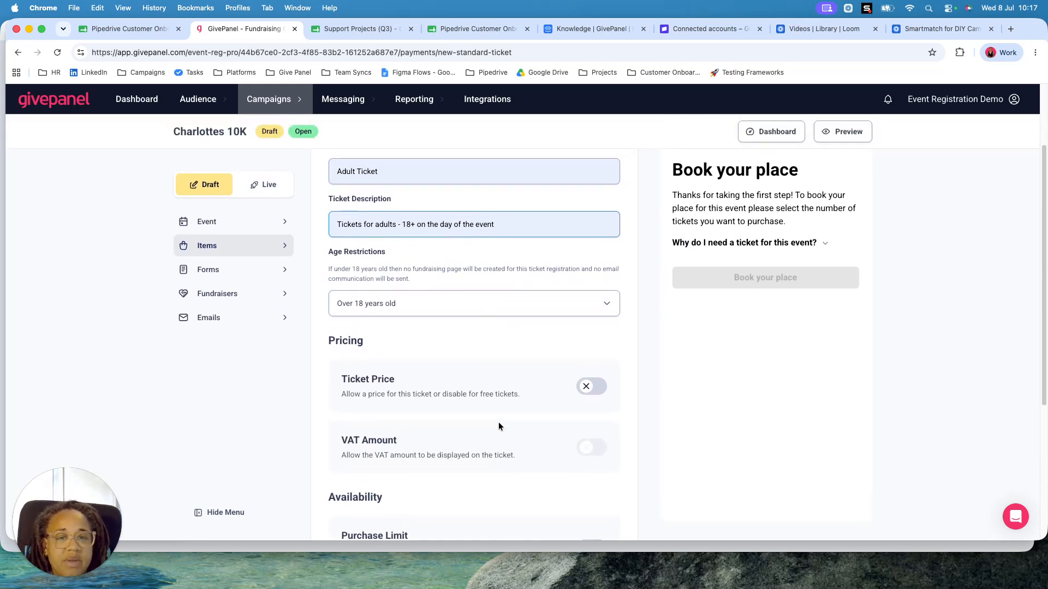
scroll(499, 427, "up", 3)
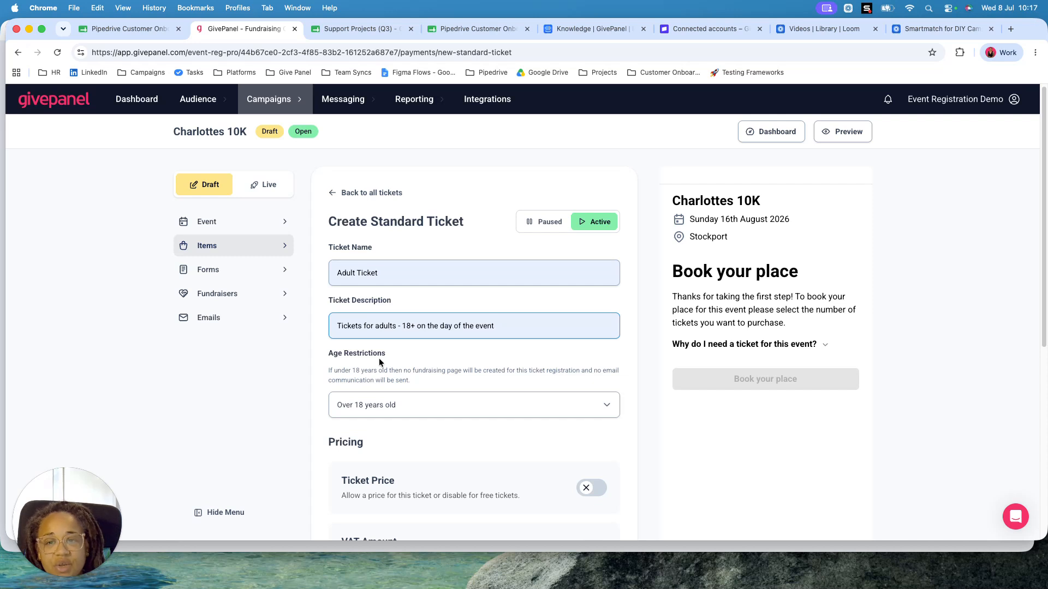
left_click(389, 411)
left_click(393, 429)
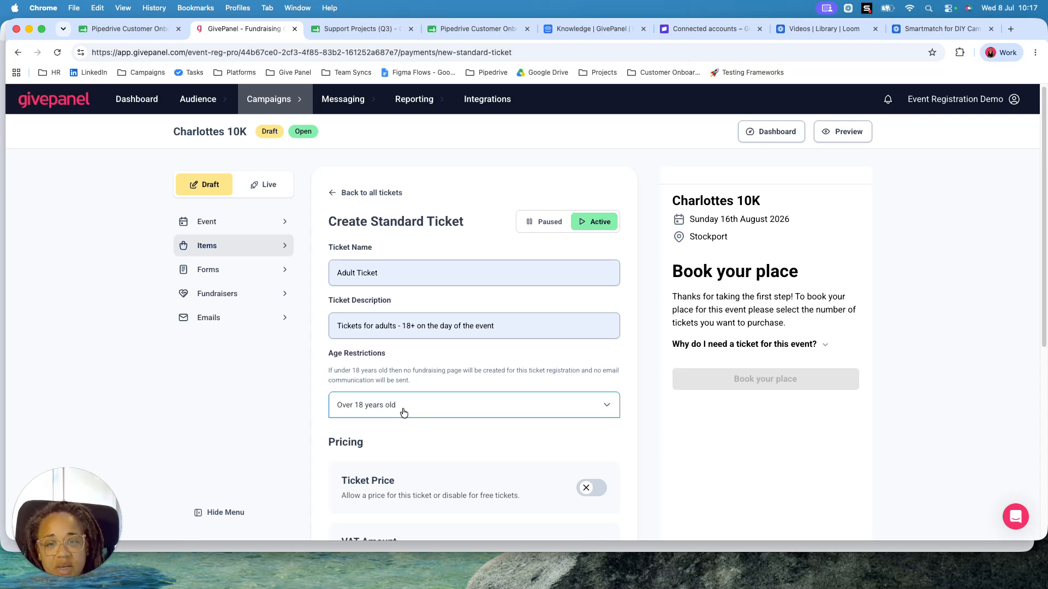
left_click(403, 410)
left_click(393, 449)
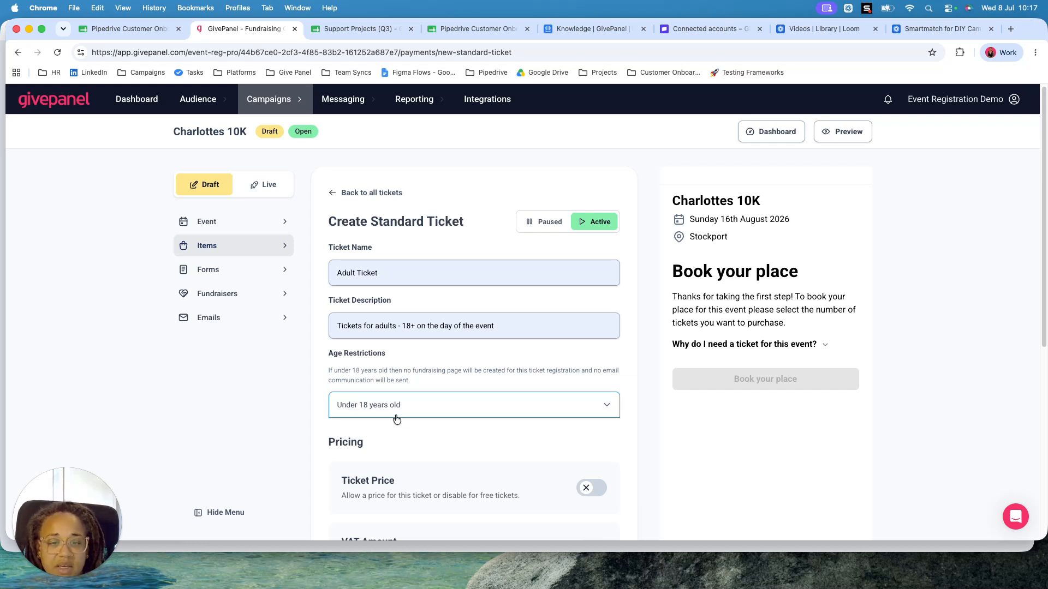
left_click(397, 415)
left_click(410, 429)
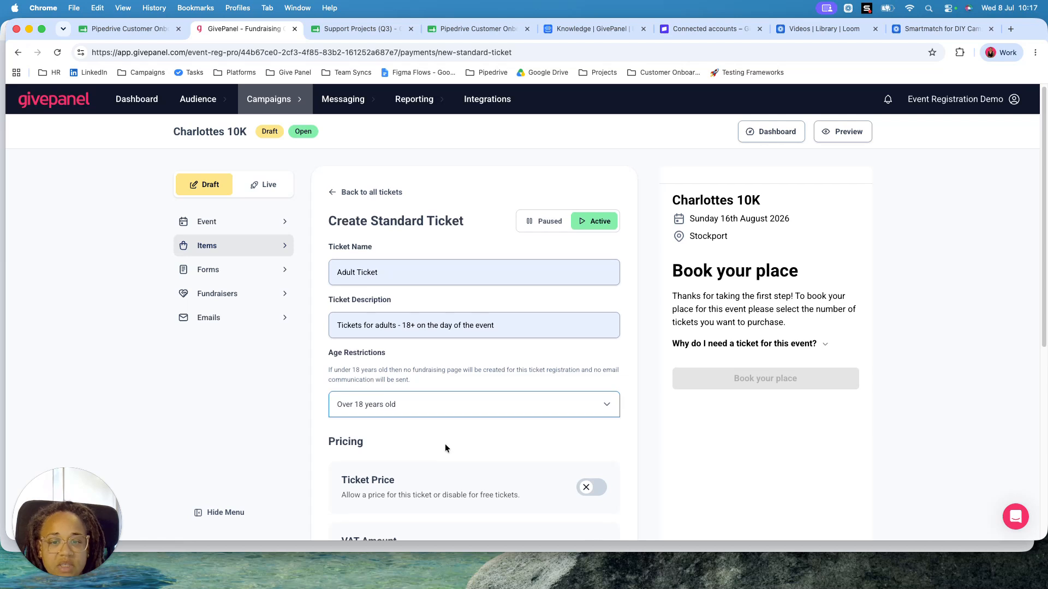
Step: Enable a ticket price of £20 for the adult ticket and show a VAT amount of 20%
scroll(446, 445, "down", 3)
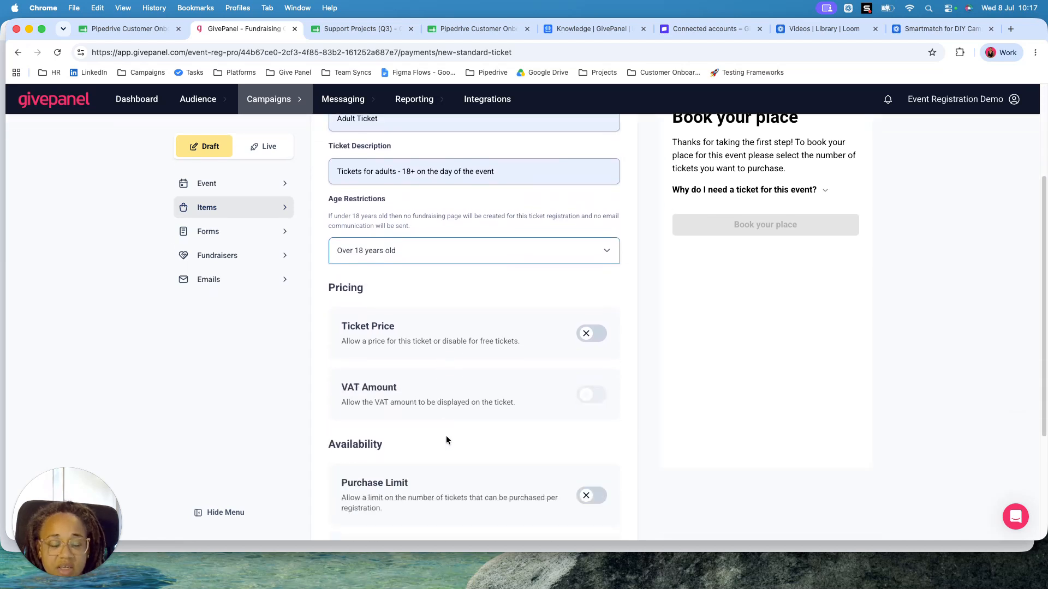
left_click(594, 335)
left_click(445, 377)
type("20")
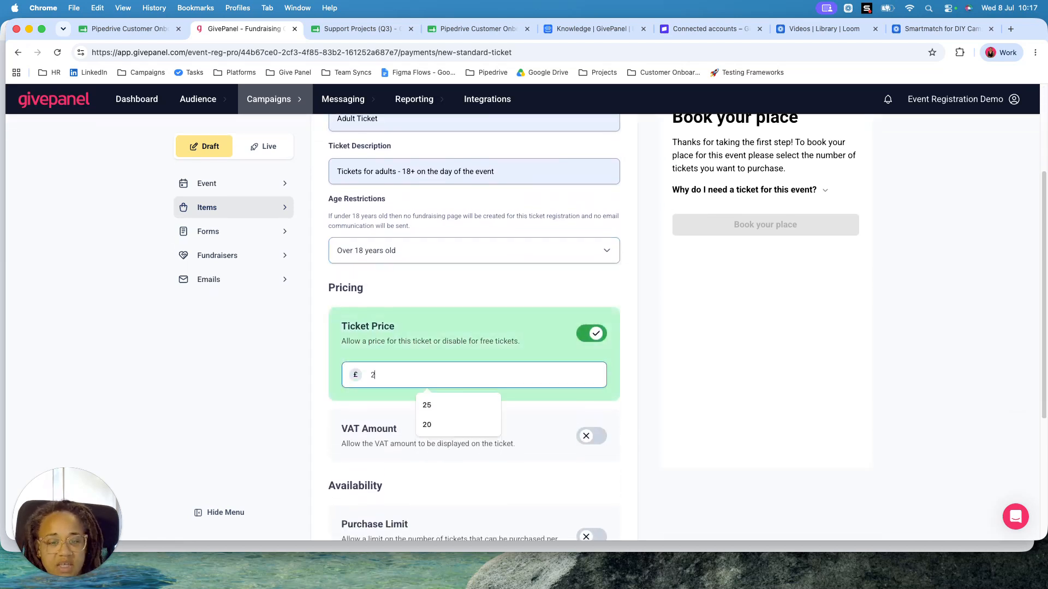
left_click(595, 435)
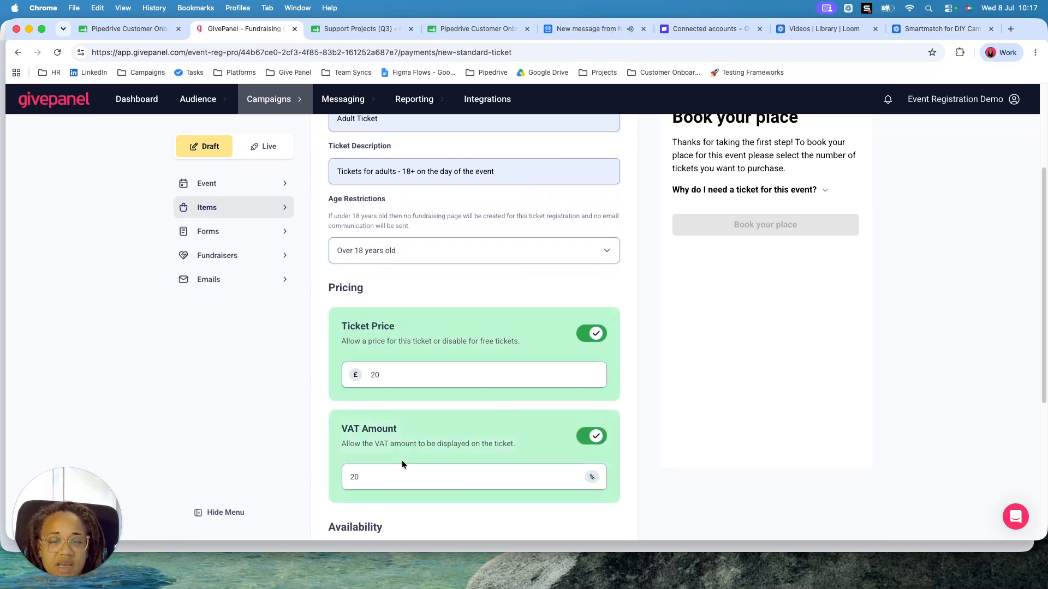
scroll(476, 447, "down", 2)
left_click(383, 435)
left_click(577, 484)
Step: Enable the adult ticket's Purchase Limit with a limit of 1 ticket per registration
scroll(578, 483, "down", 5)
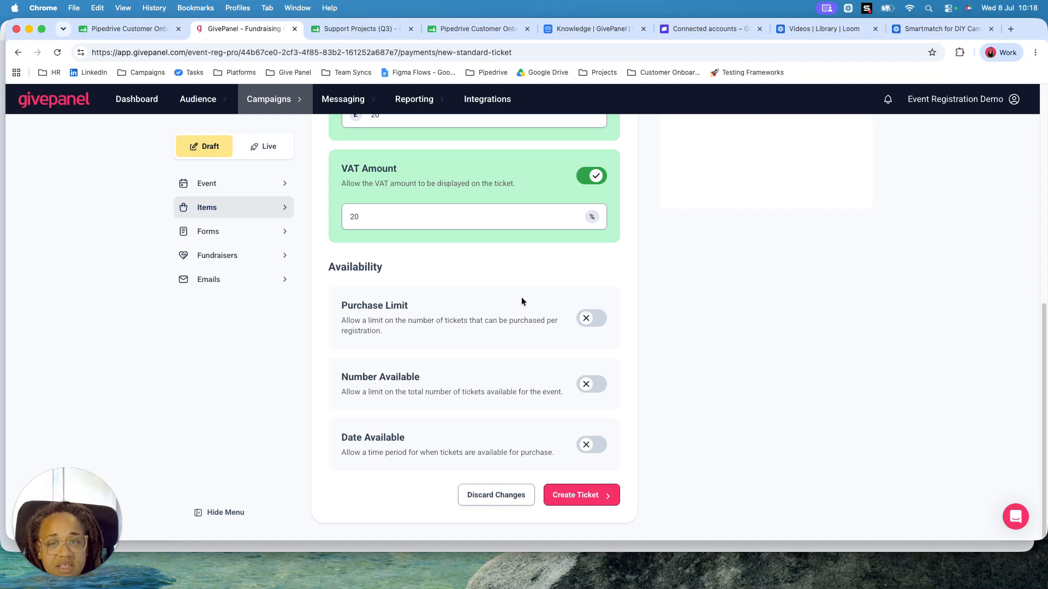
left_click(597, 326)
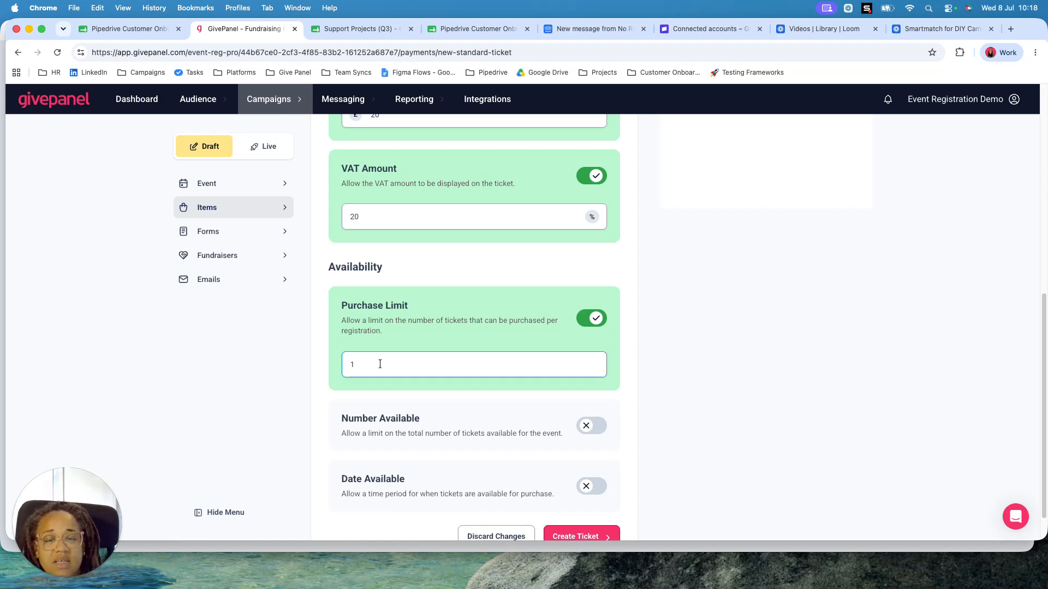
scroll(472, 397, "down", 2)
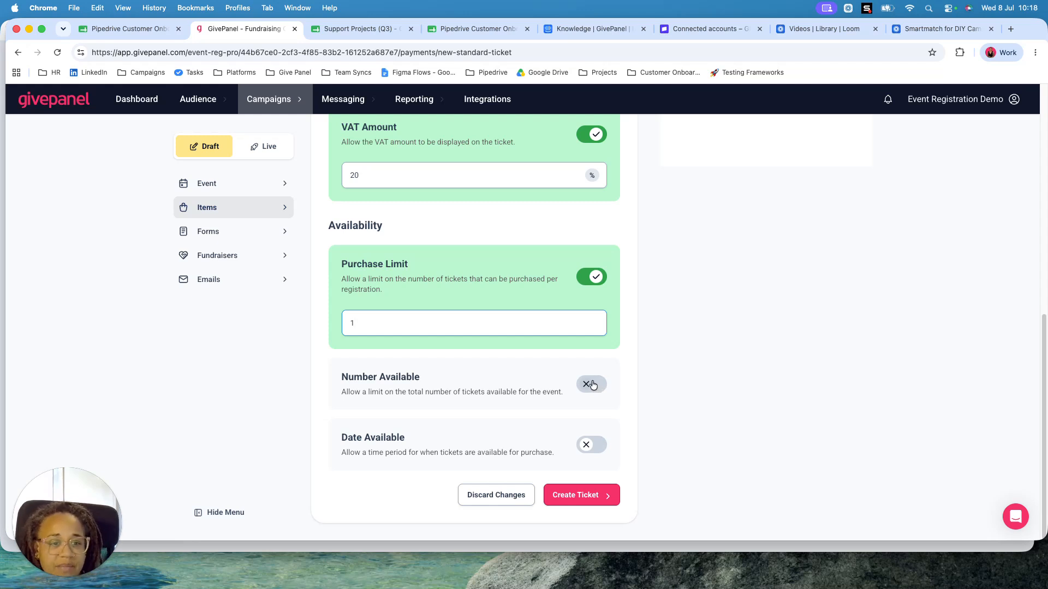
Step: Try the Number Available and Date Available options on the adult ticket, switching each one off again
left_click(595, 387)
left_click(593, 389)
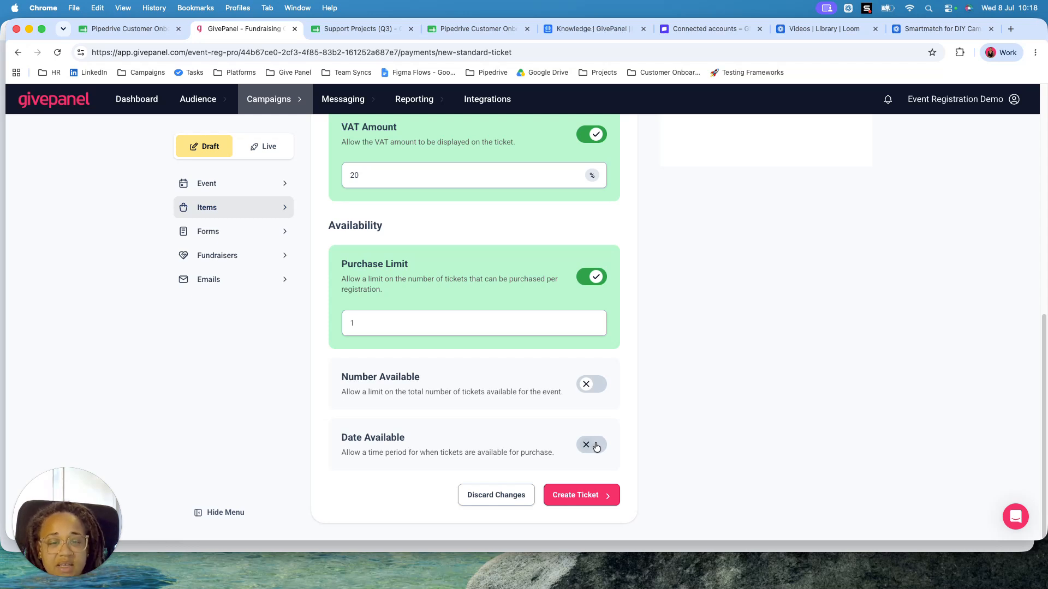
left_click(596, 447)
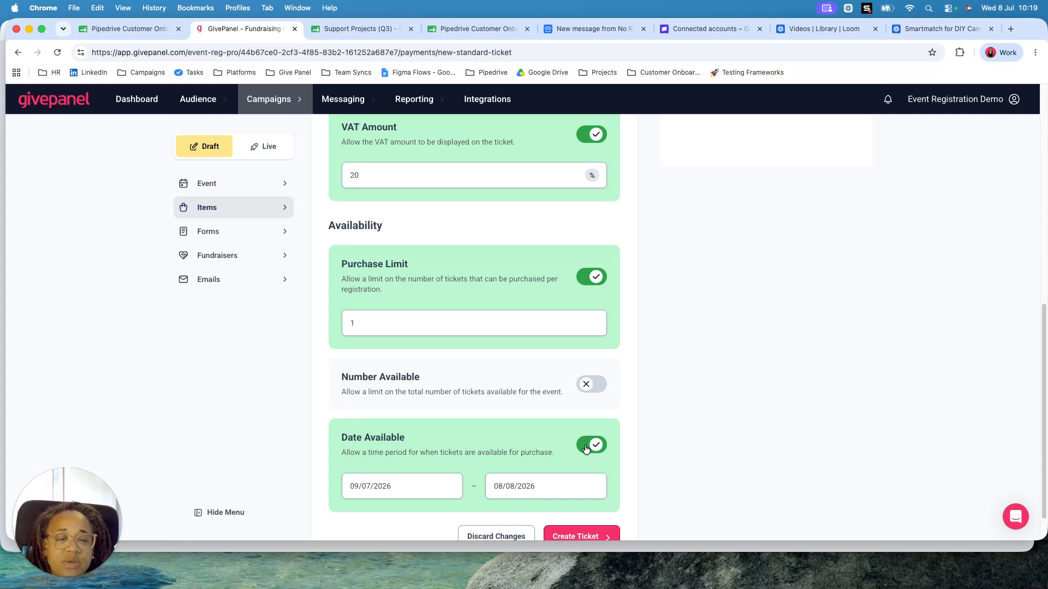
left_click(585, 449)
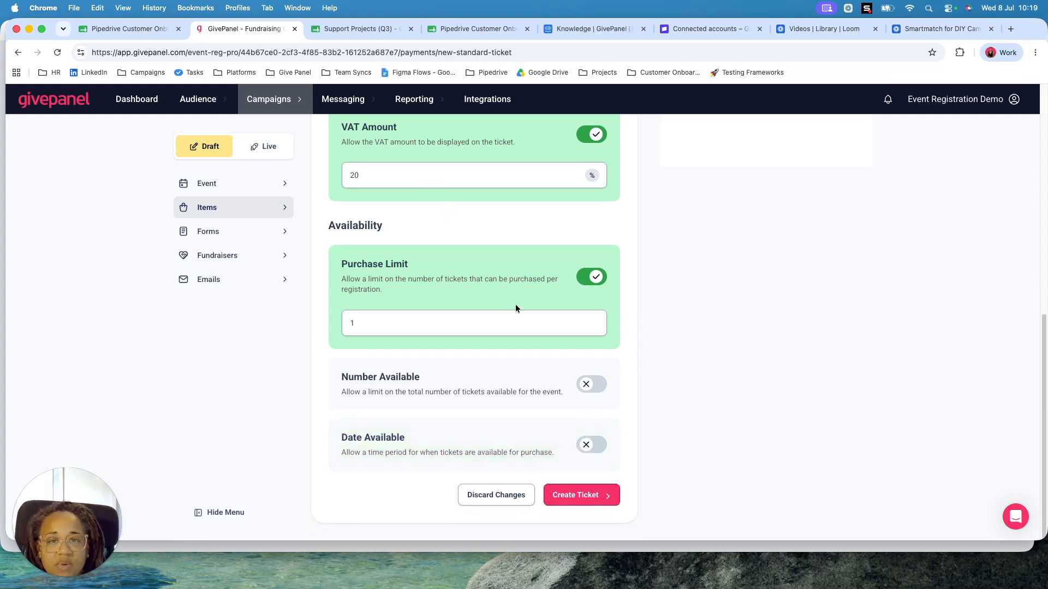
Step: Create the adult ticket and confirm saving it
left_click(590, 498)
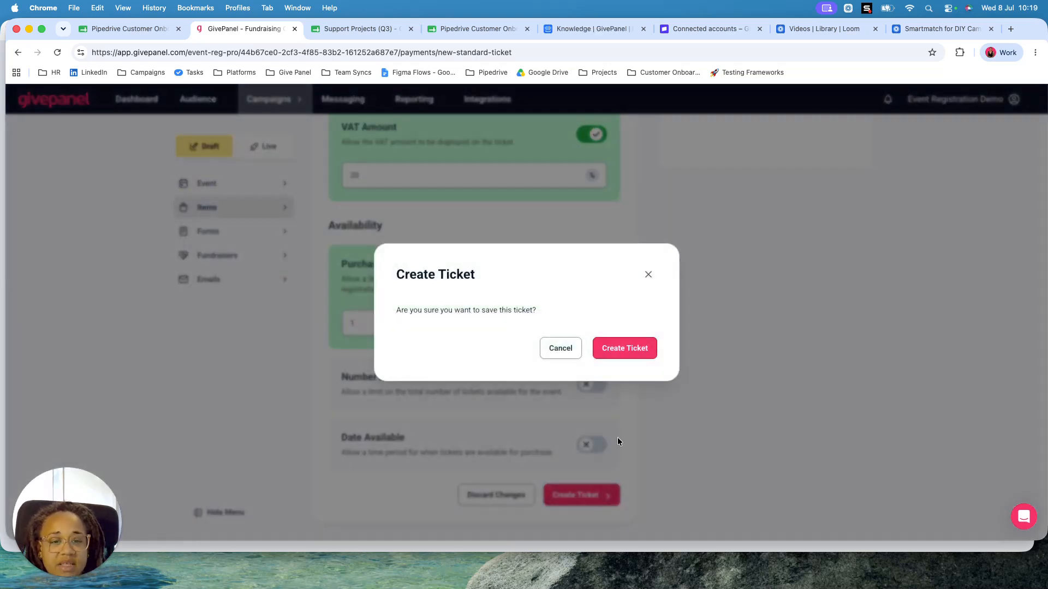
left_click(625, 353)
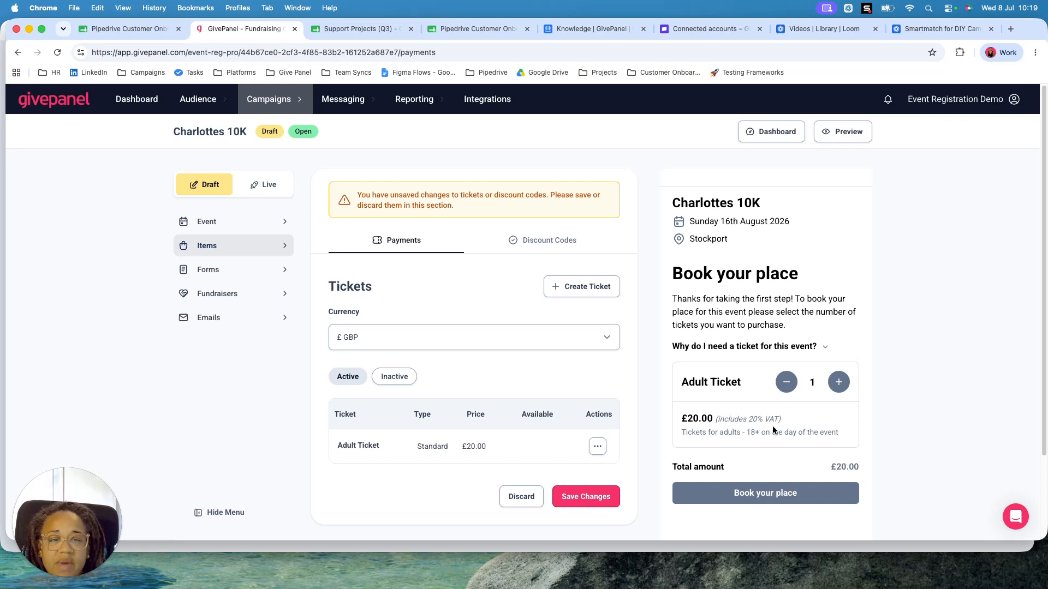
Step: Start a standard ticket named "Childs Ticket", described as "Tickets for children ages 0-4 on the day of the event", with age restriction Under 18 years old
left_click(585, 286)
left_click(500, 335)
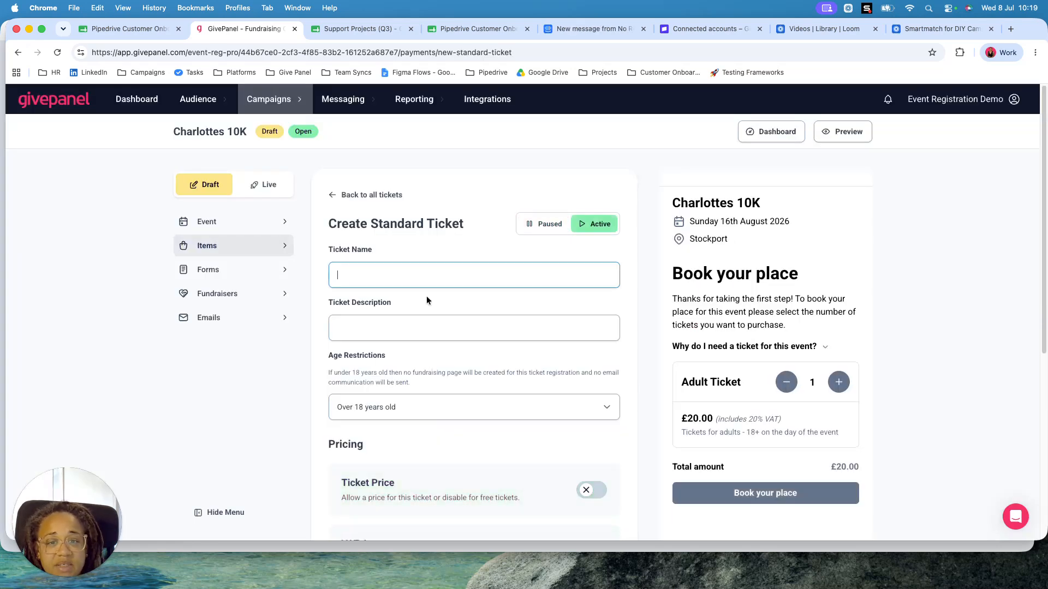
type("chi")
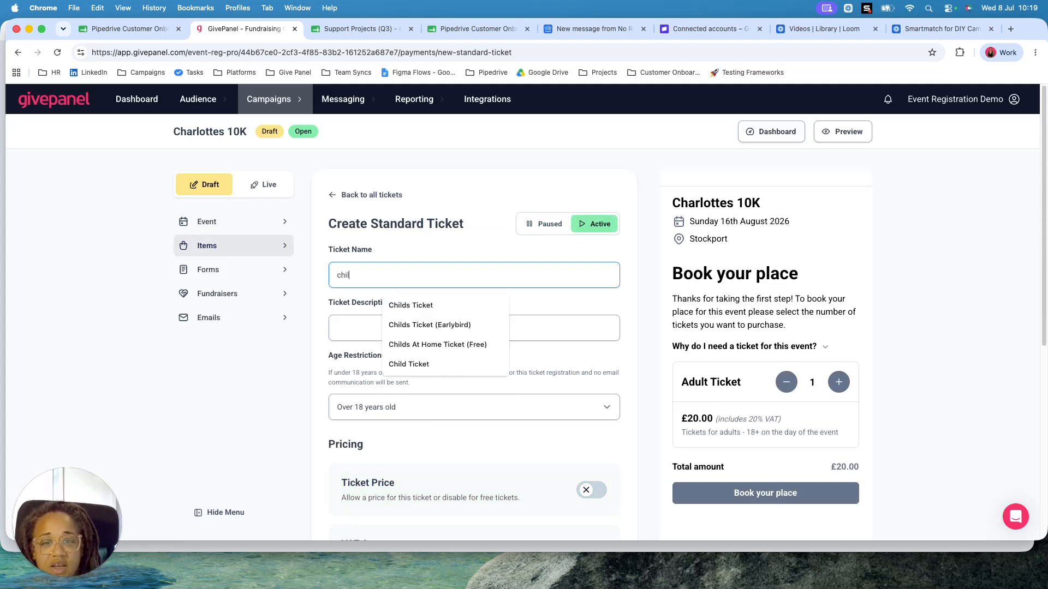
type("l")
left_click(442, 303)
left_click(417, 333)
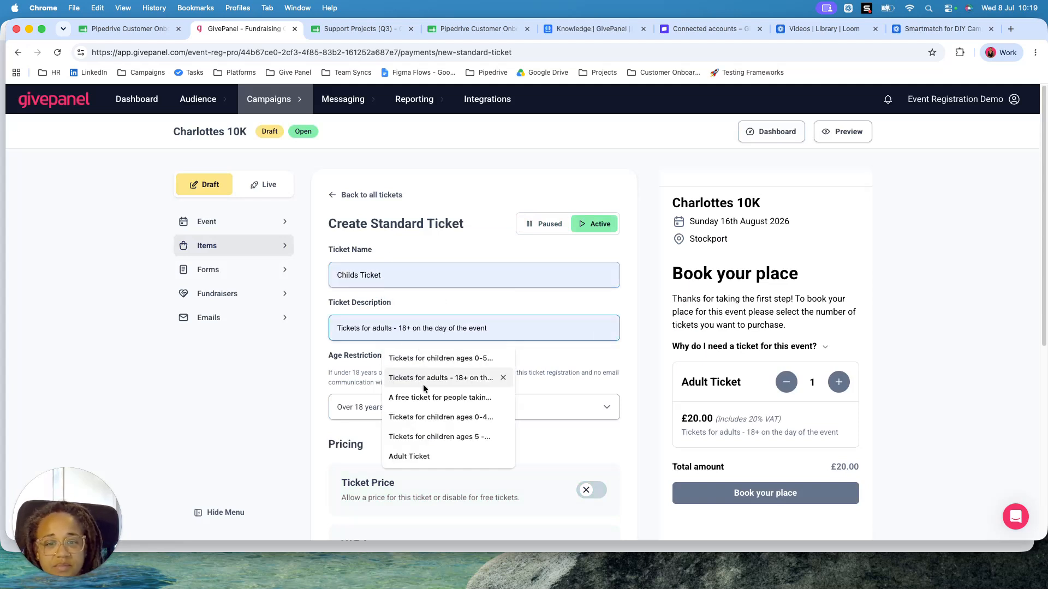
left_click(440, 417)
left_click(450, 414)
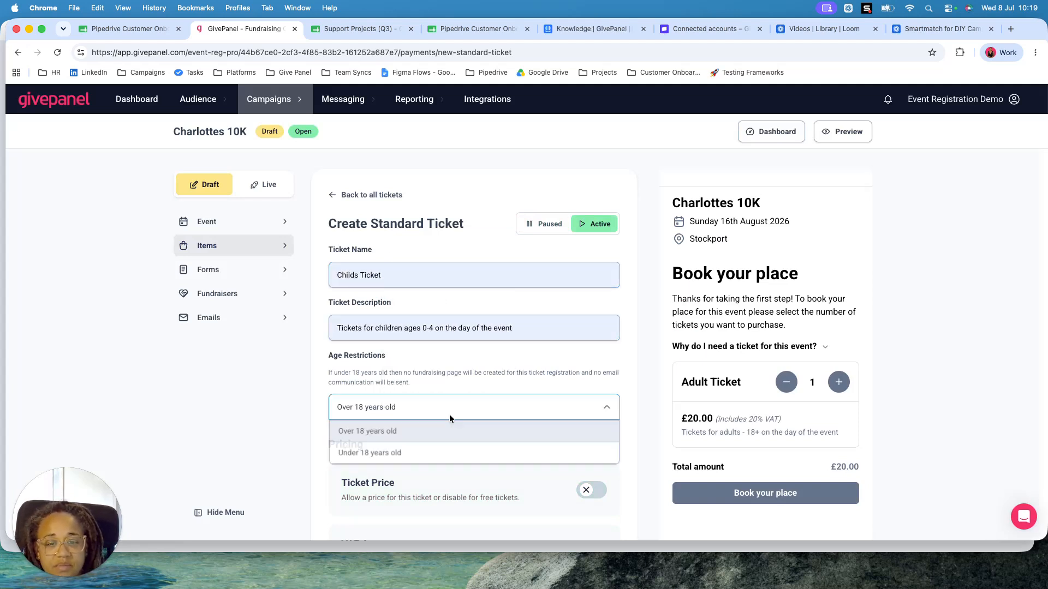
left_click(433, 454)
Step: Enable a ticket price of £10 for the child's ticket and show a VAT amount of 20%
scroll(434, 454, "down", 4)
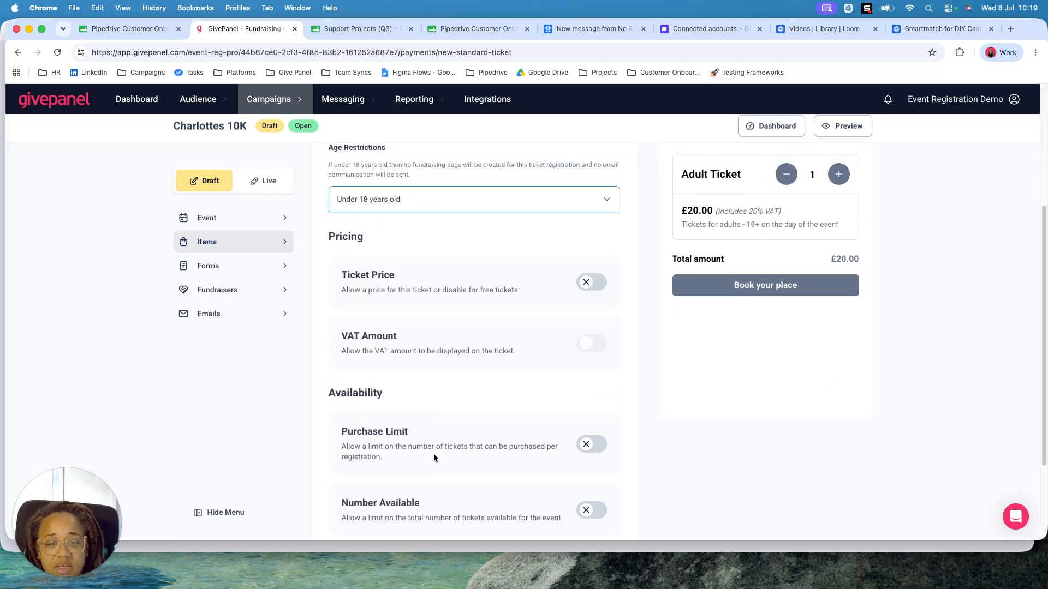
left_click(591, 279)
left_click(419, 320)
type("10")
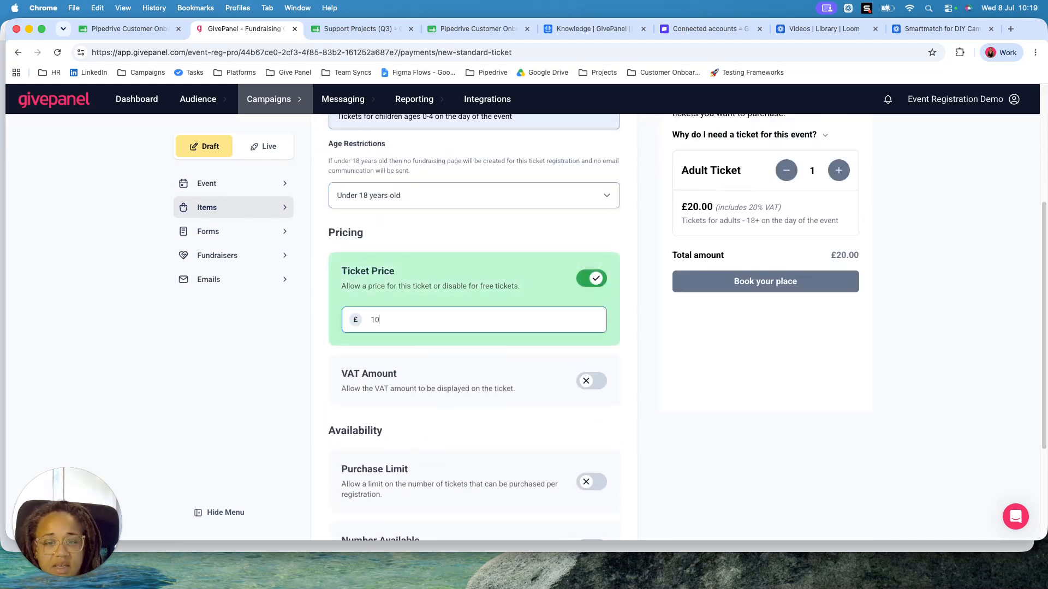
left_click(592, 381)
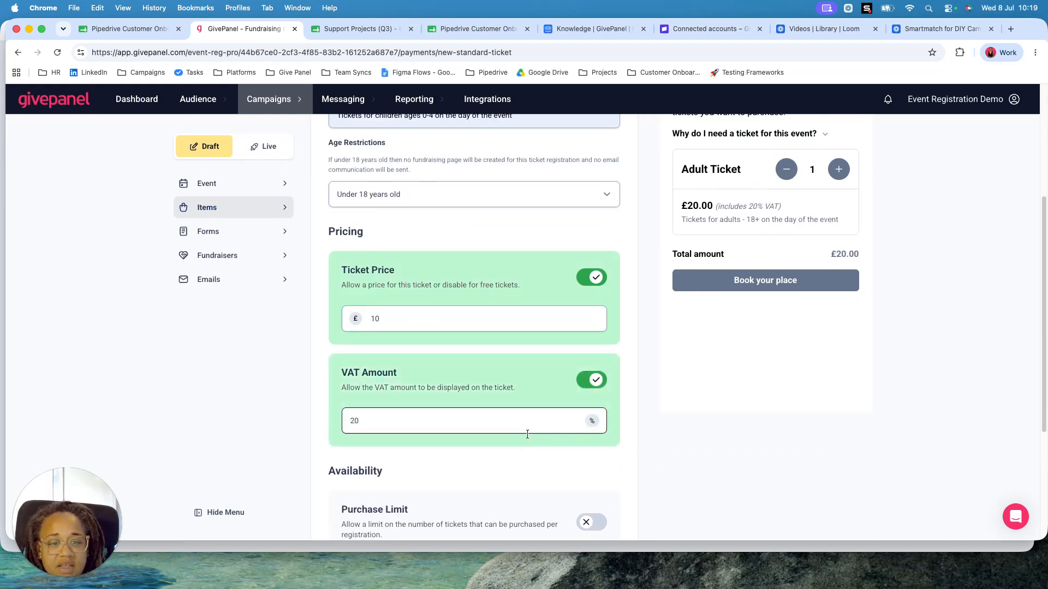
Step: Create the child's ticket without availability limits, confirm saving it, and check the ticket list
scroll(527, 437, "down", 3)
scroll(527, 437, "down", 1)
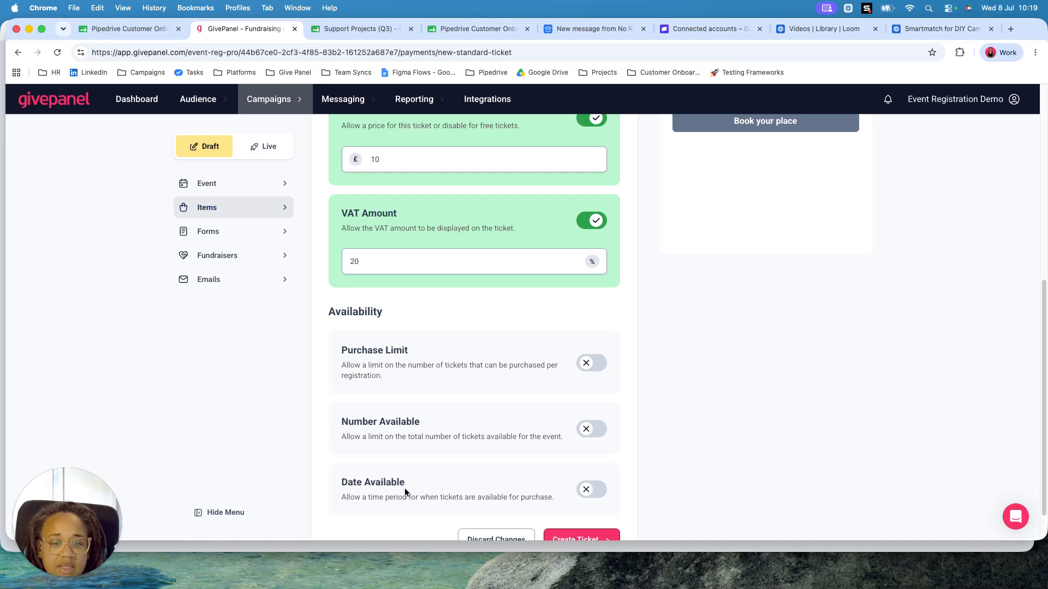
scroll(464, 427, "down", 1)
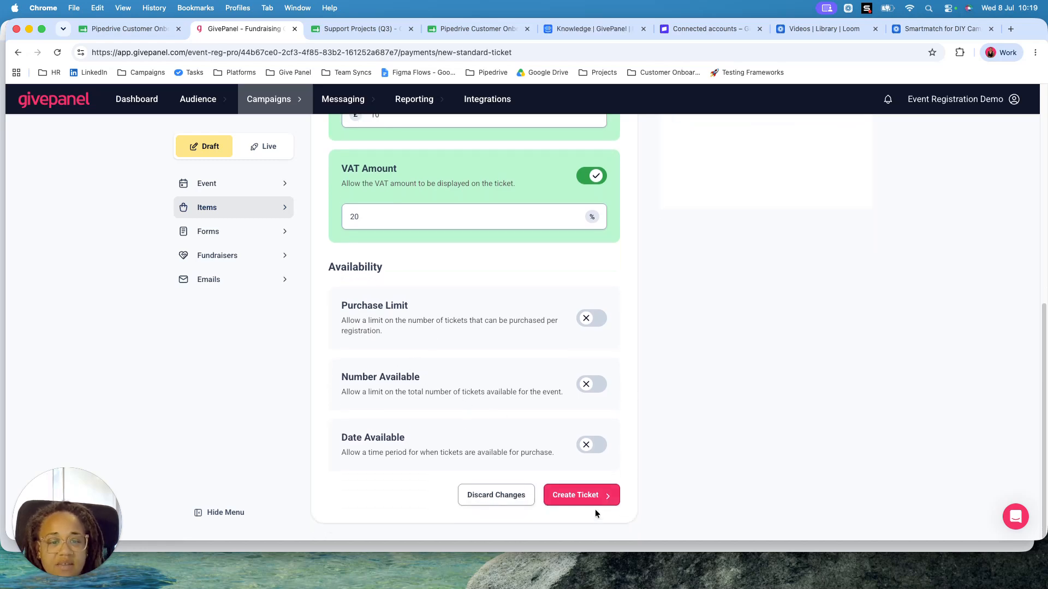
left_click(586, 496)
left_click(625, 354)
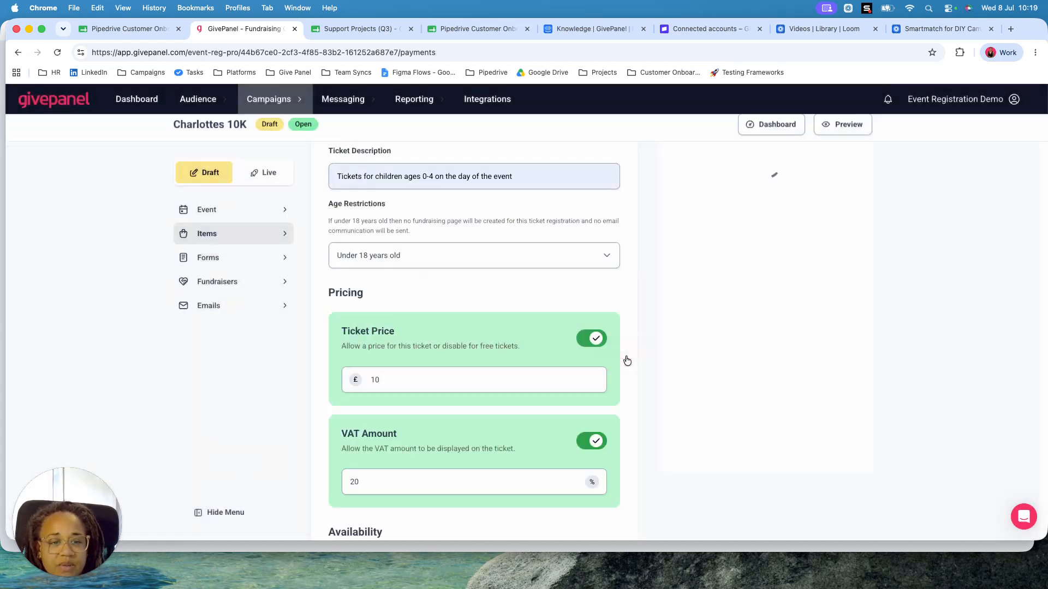
scroll(852, 392, "down", 1)
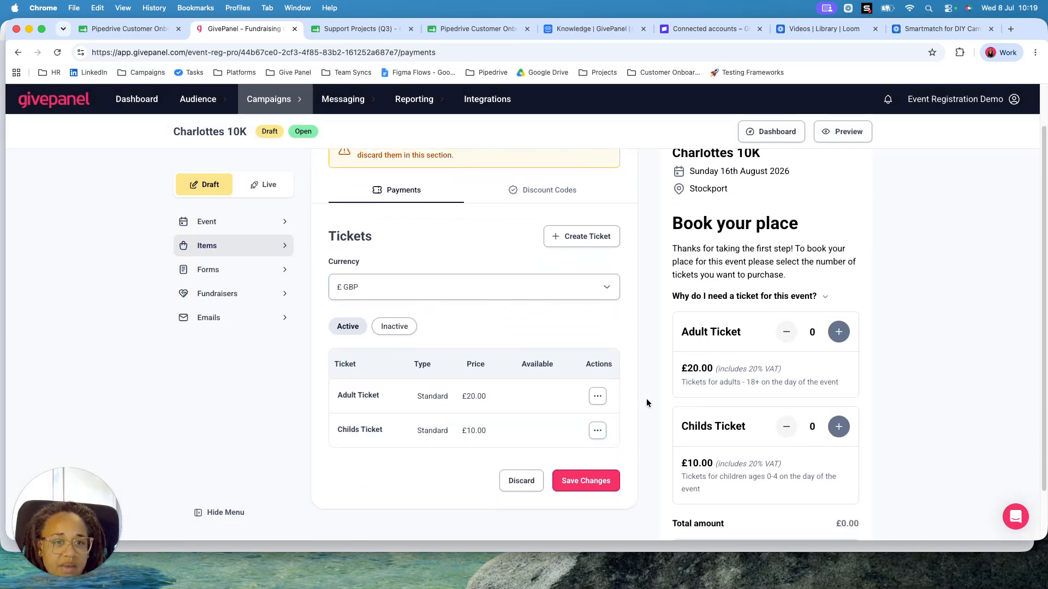
scroll(645, 401, "up", 1)
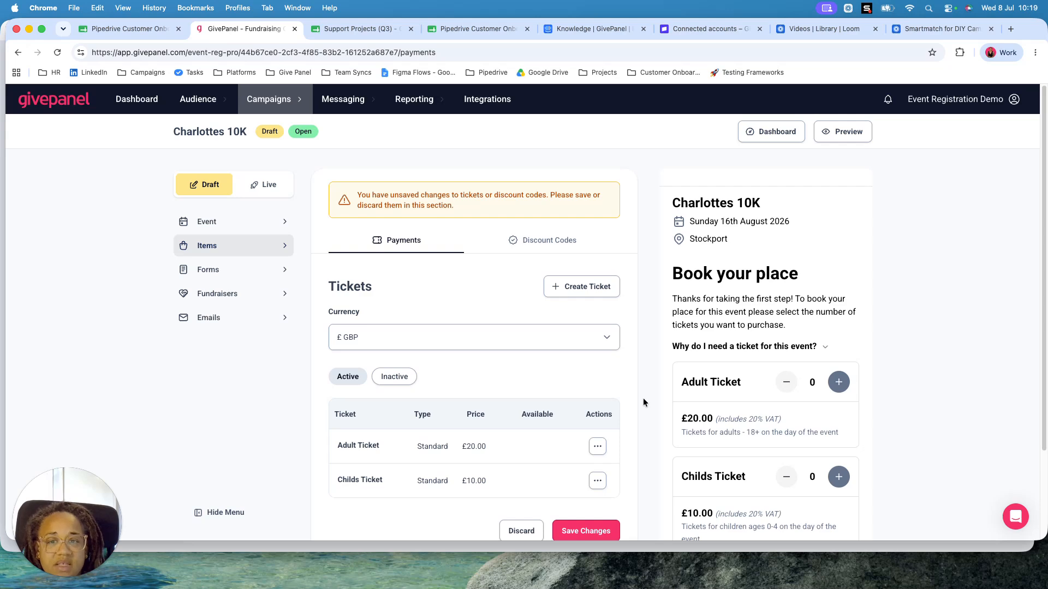
Step: Start a new group ticket named "Family Ticket"
left_click(583, 286)
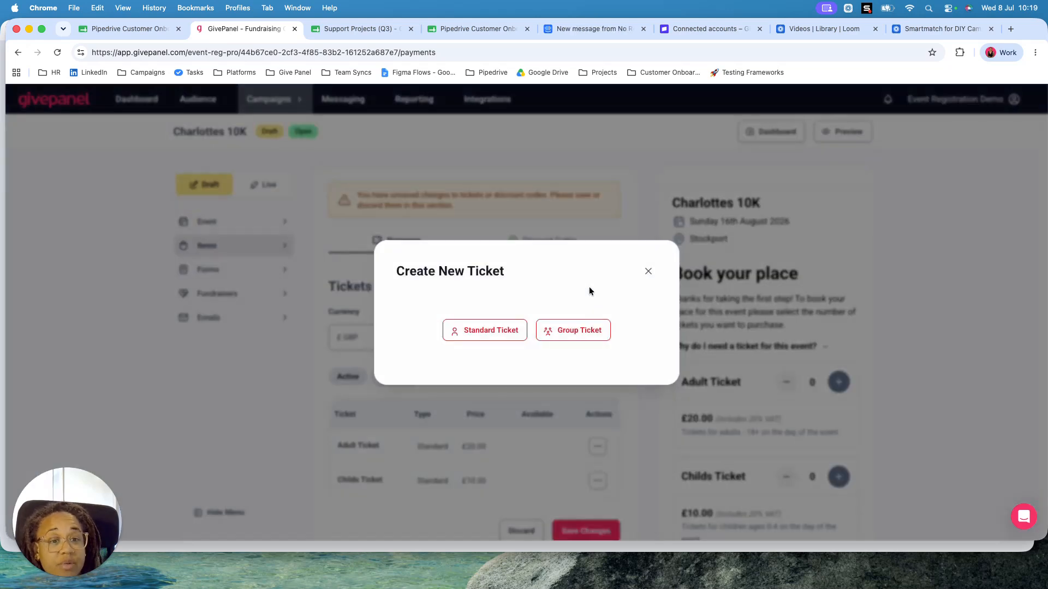
left_click(582, 330)
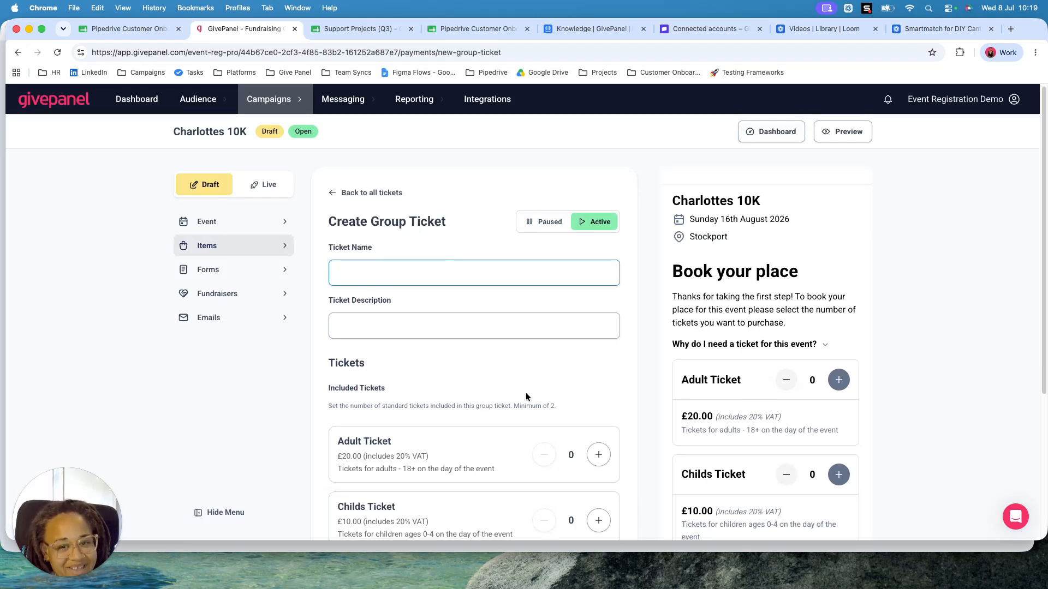
type("Family Ticket")
left_click(448, 299)
Step: Include 2 adult tickets and 2 child's tickets in the family group ticket
scroll(545, 390, "down", 2)
left_click(597, 397)
left_click(598, 398)
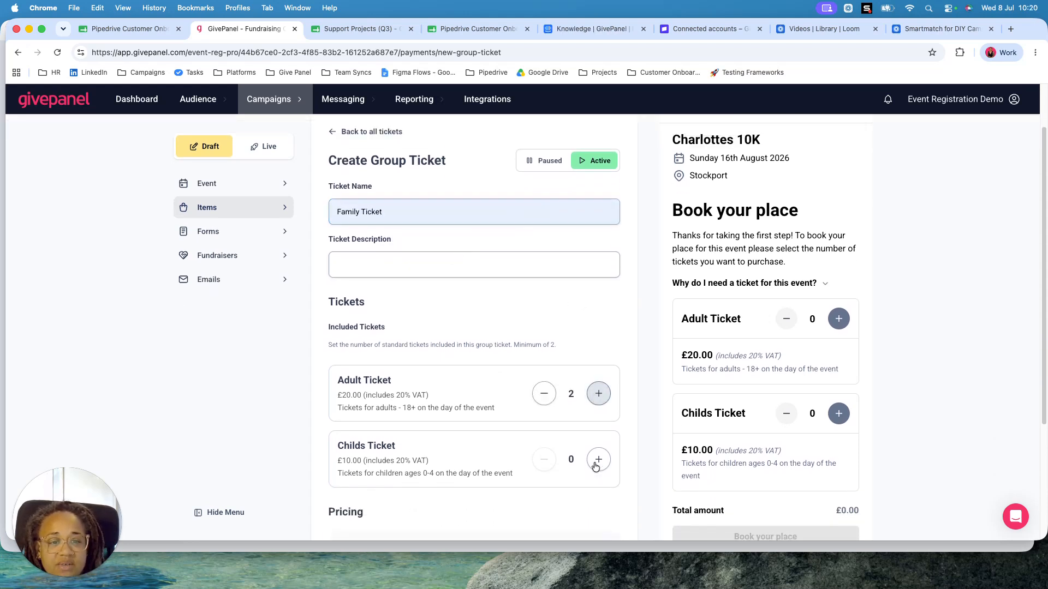
left_click(598, 462)
left_click(598, 462)
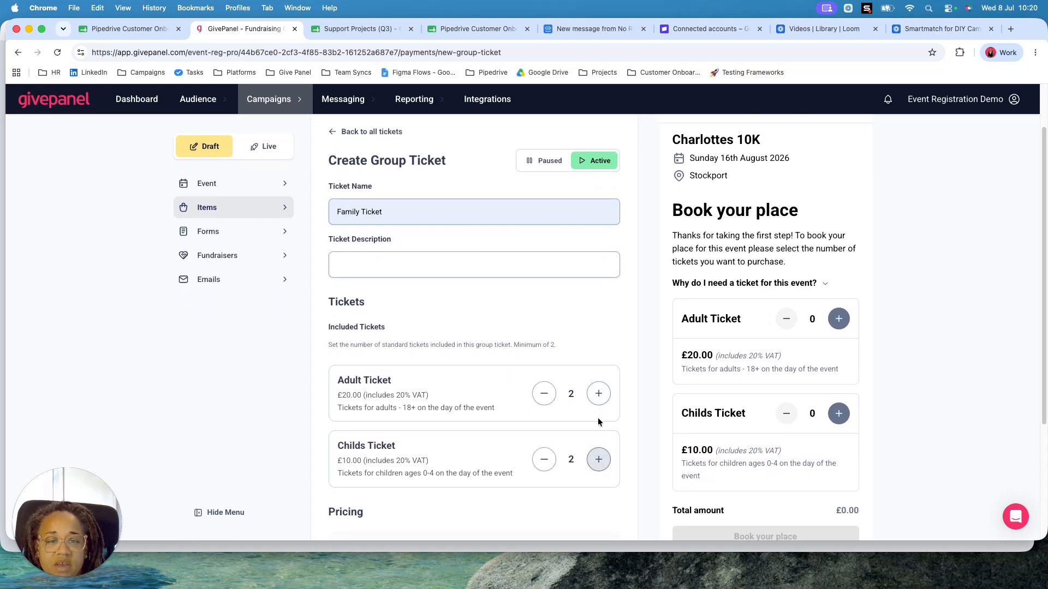
Step: Enable a ticket price of £70 for the family group ticket and show a VAT amount of 20%
scroll(538, 462, "down", 3)
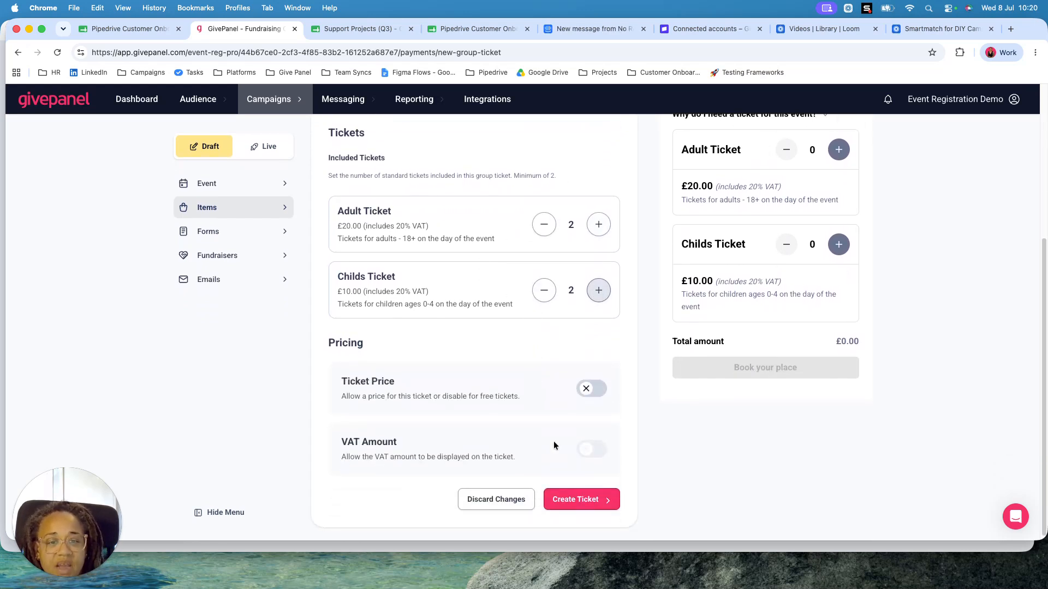
left_click(593, 390)
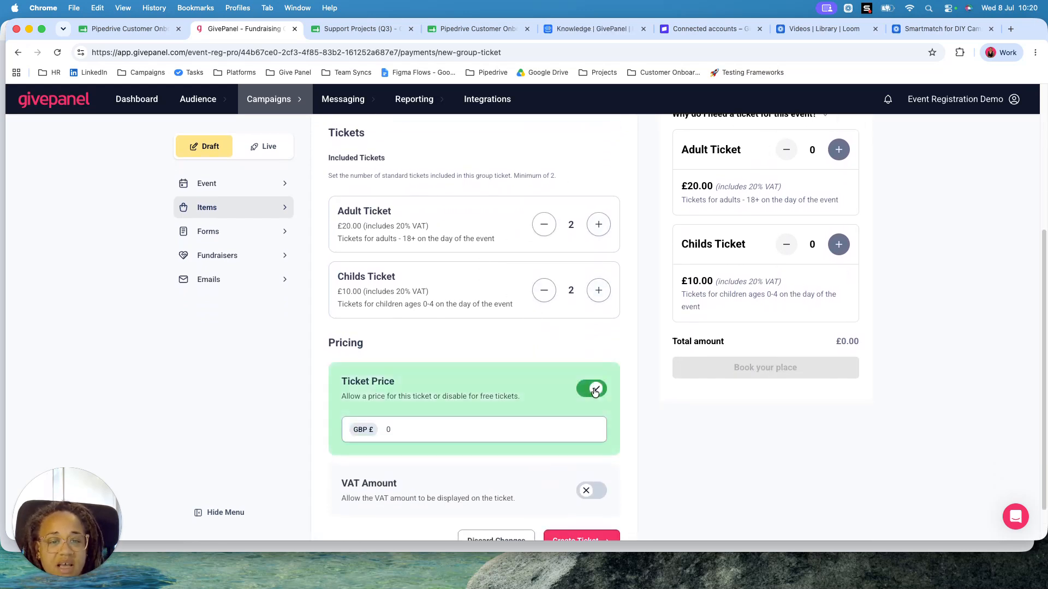
left_click(441, 431)
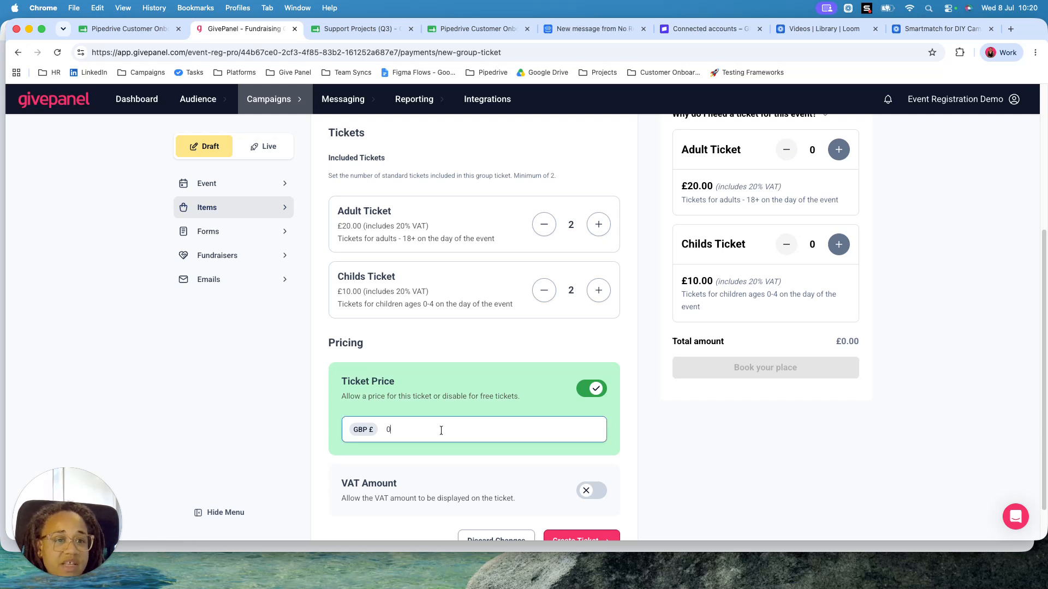
key("BackSpace")
type("70")
left_click(592, 491)
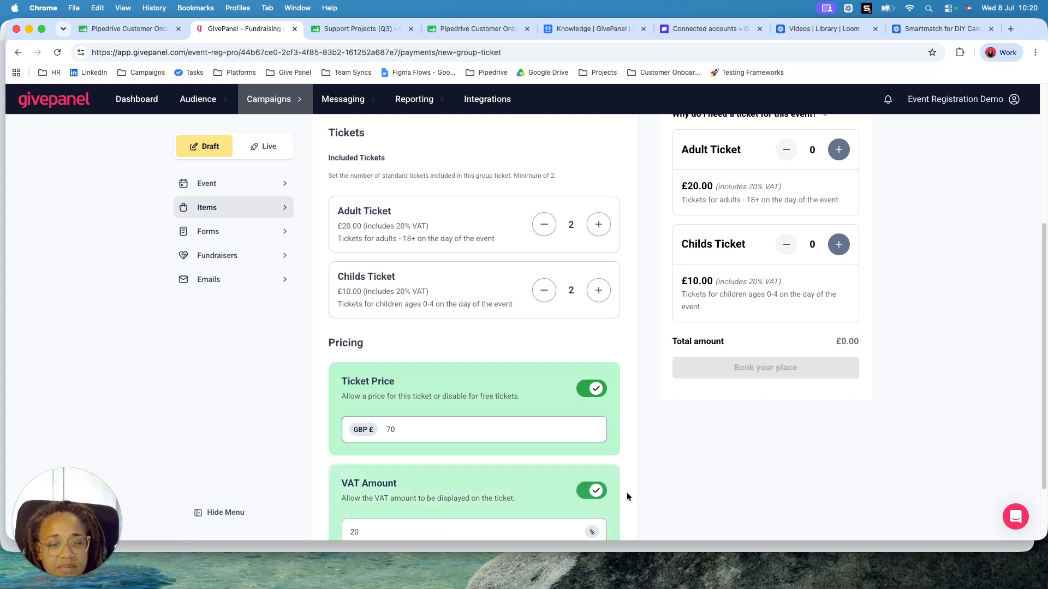
Step: Describe the family group ticket as "2 x Adults and 2 x Children"
scroll(503, 449, "up", 5)
left_click(421, 286)
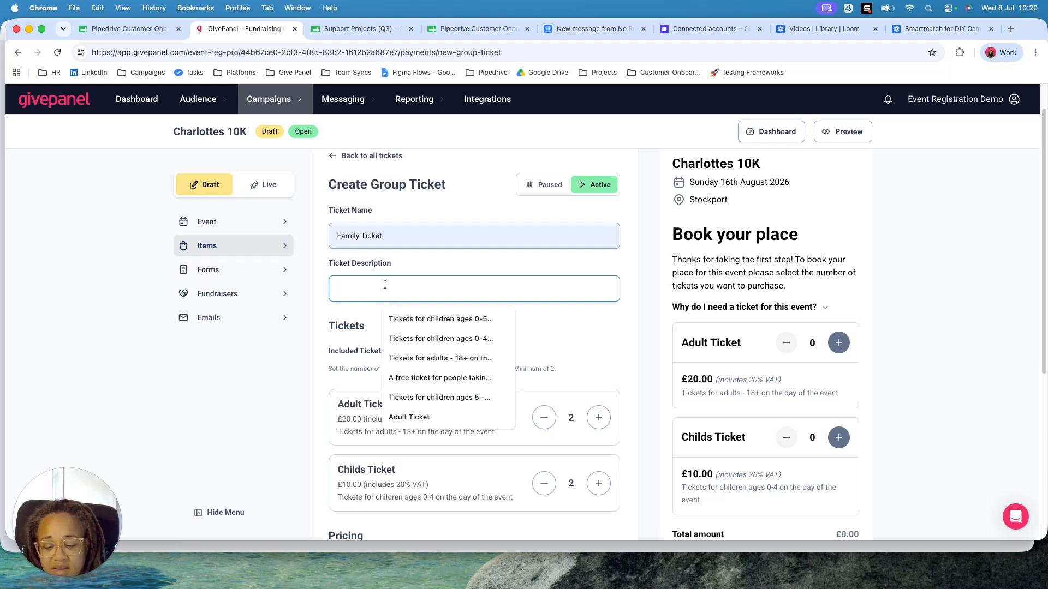
type("2x")
key("BackSpace")
type("x ")
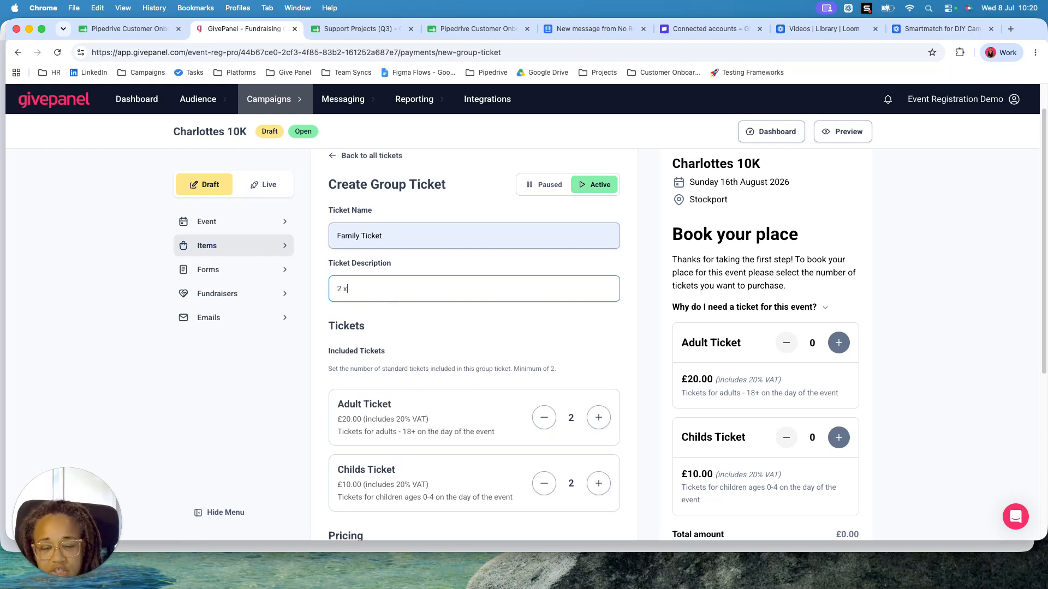
type("Adults AND")
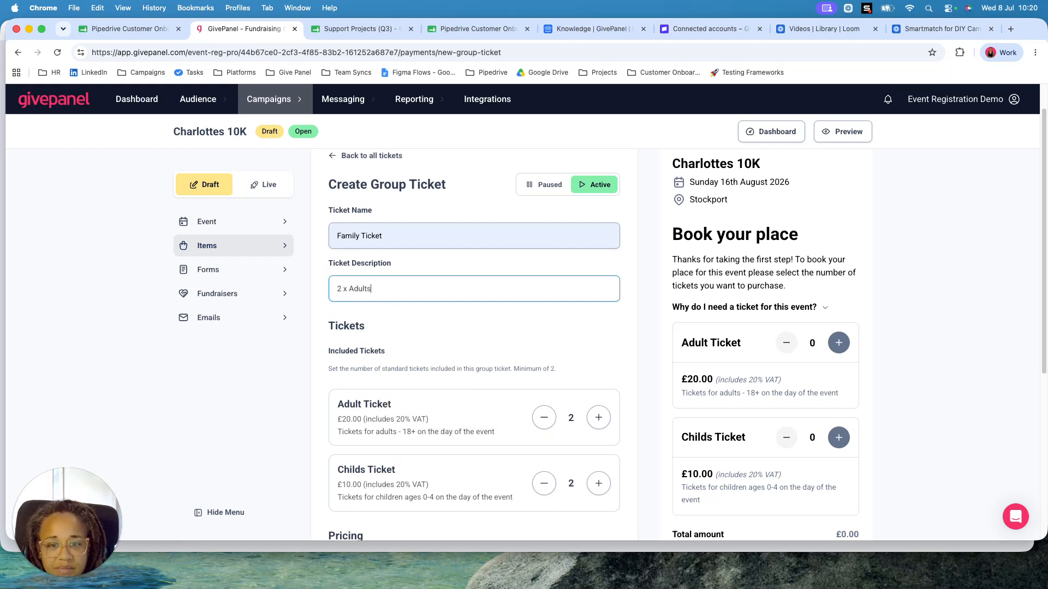
key("BackSpace")
key("BackSpace")
key("BackSpace")
type("and ")
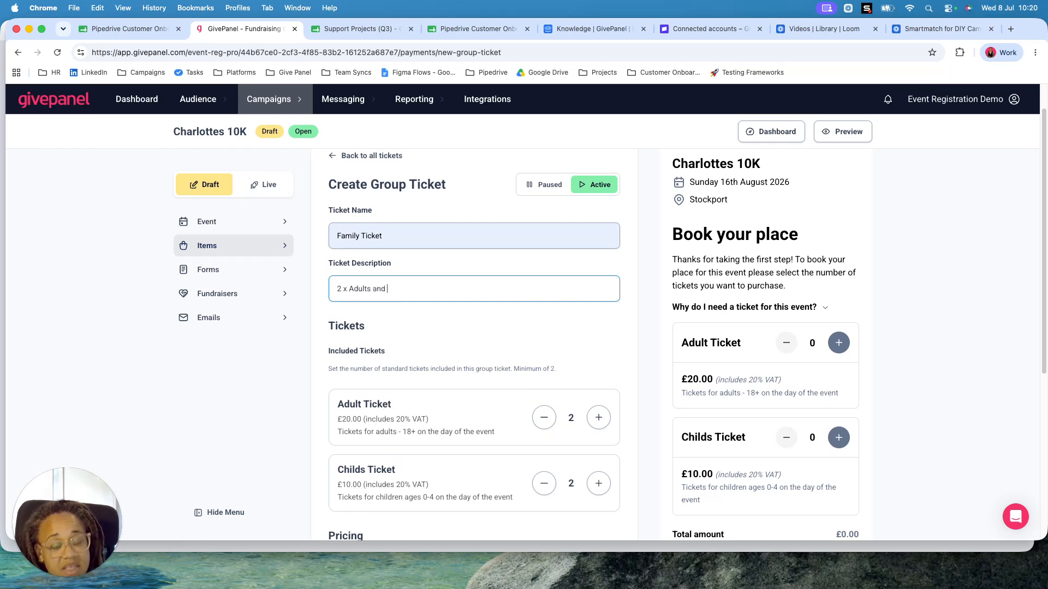
type("2 x Children")
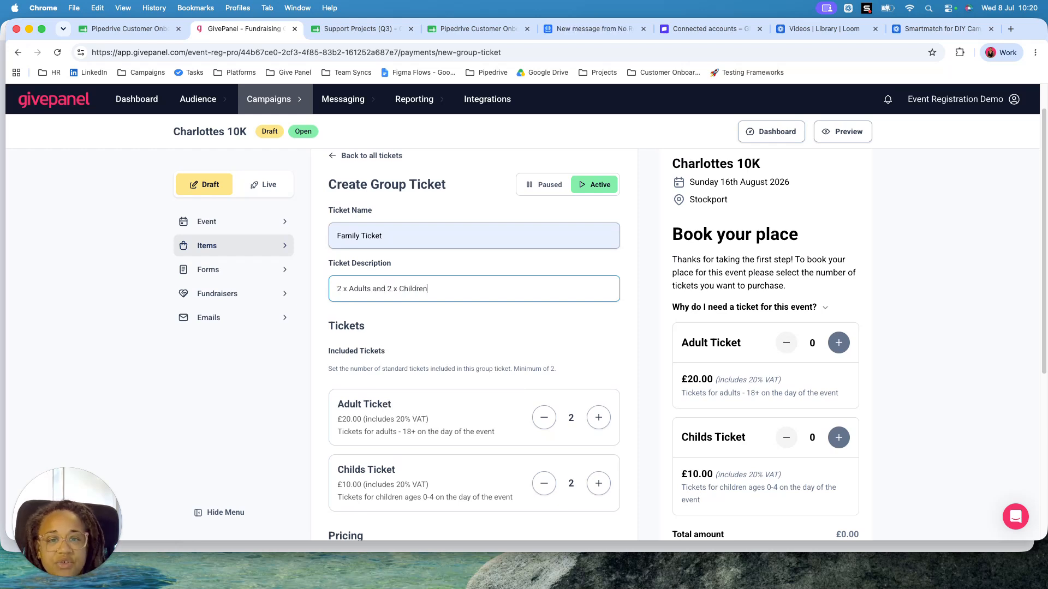
Step: Create the family group ticket, confirm it, and check how it appears in the booking preview
scroll(541, 396, "down", 5)
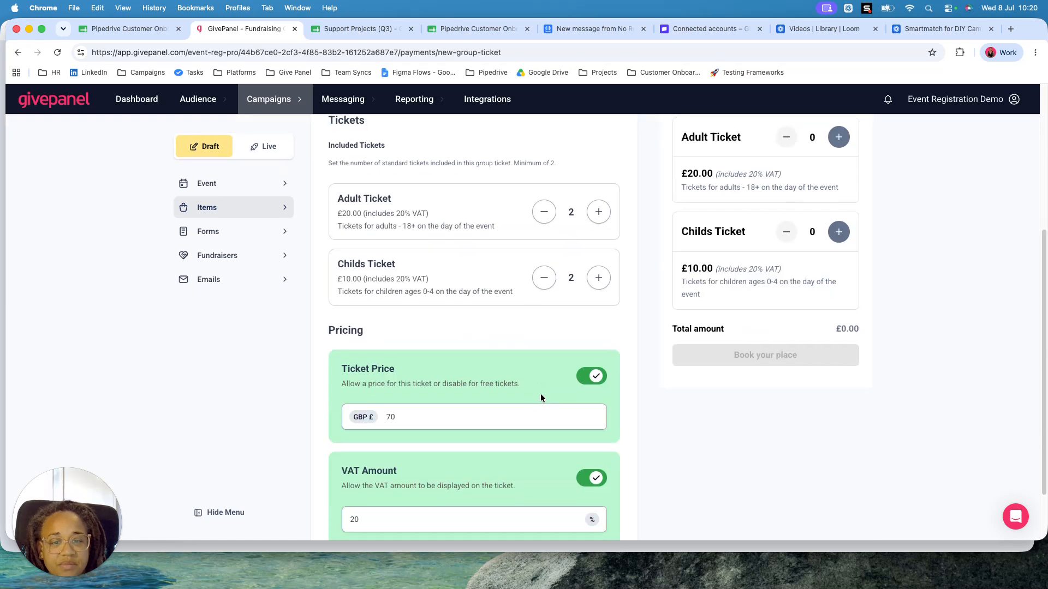
left_click(581, 501)
left_click(626, 350)
scroll(768, 449, "down", 4)
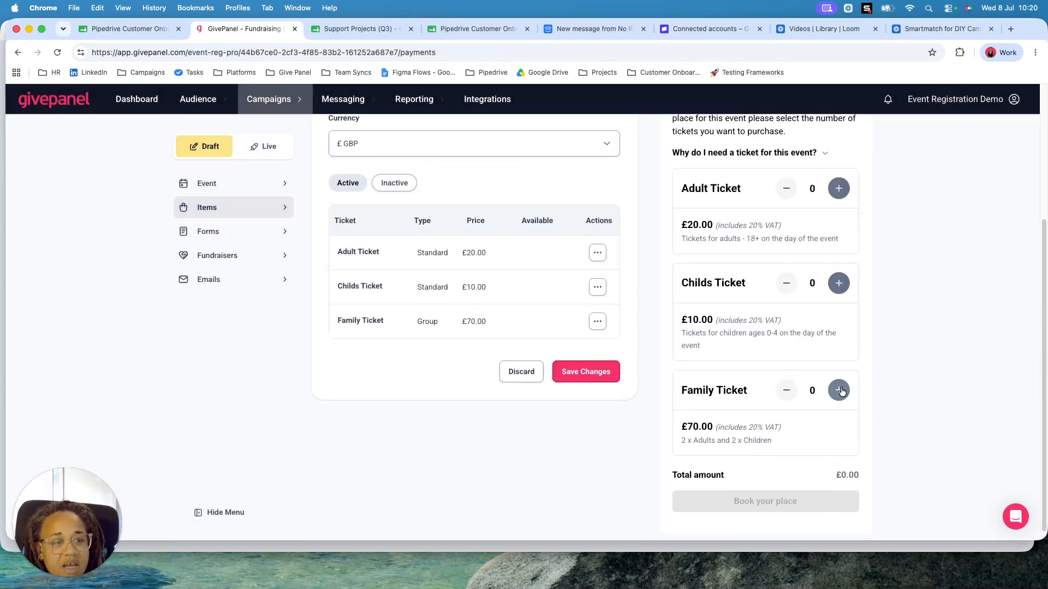
scroll(472, 458, "up", 4)
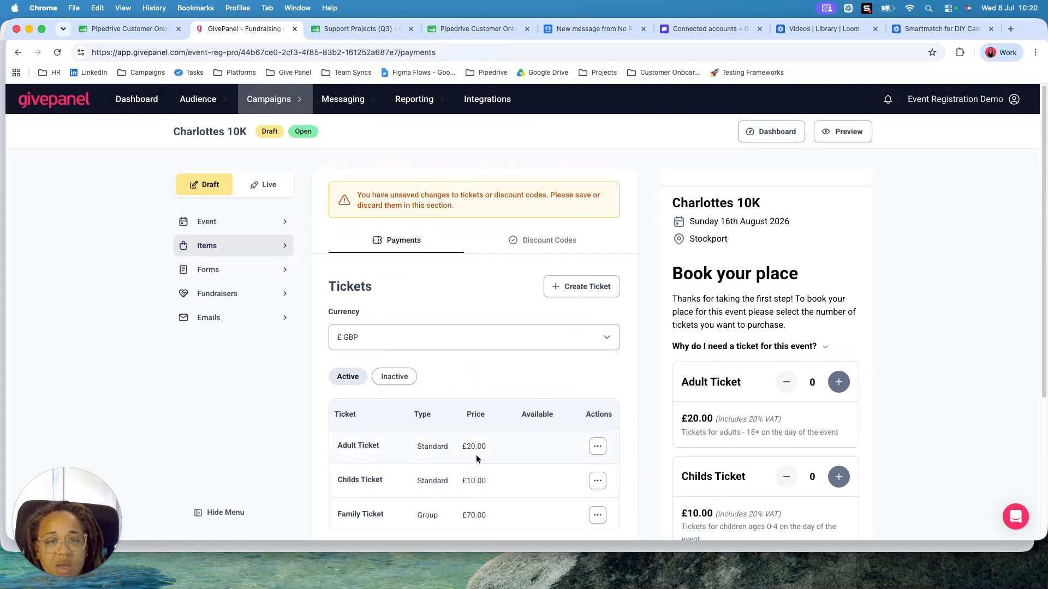
Step: Save the changes to the event's ticket list and confirm
scroll(476, 456, "down", 1)
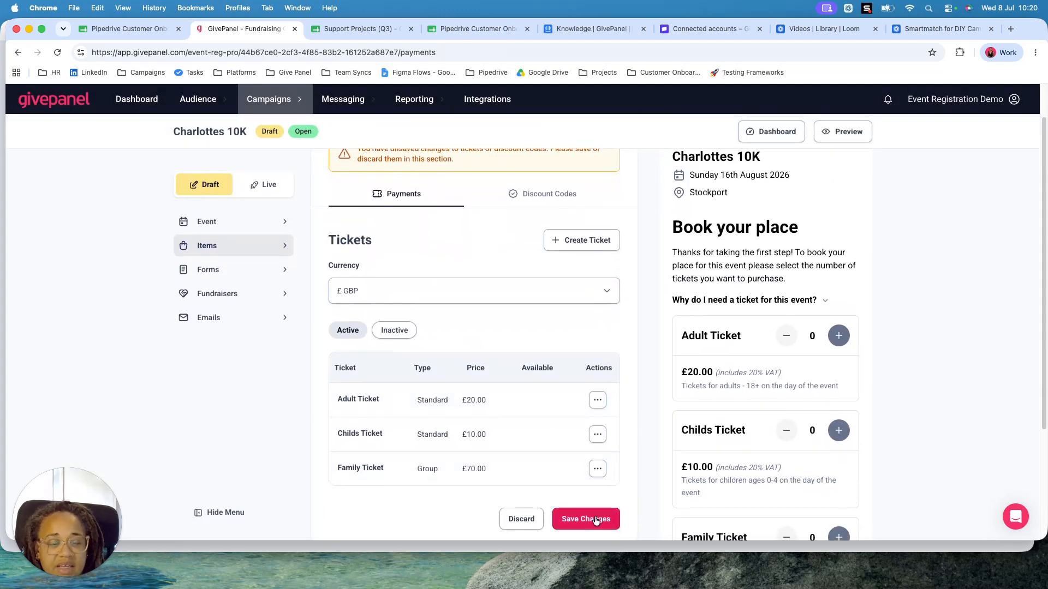
left_click(596, 520)
left_click(630, 346)
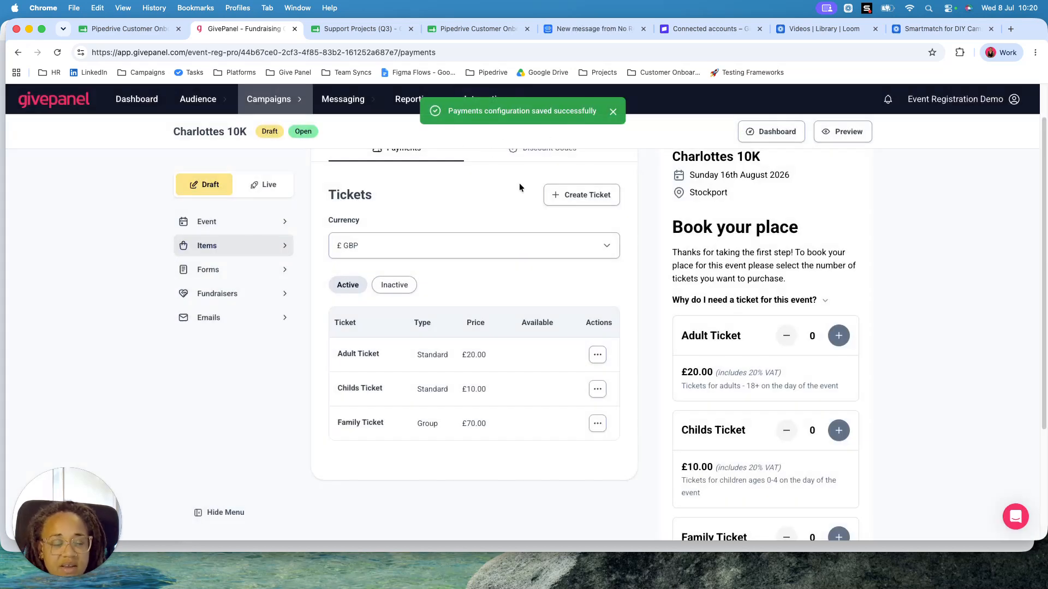
Step: Open the event's discount codes and start creating a new one
scroll(512, 277, "up", 1)
scroll(512, 281, "up", 2)
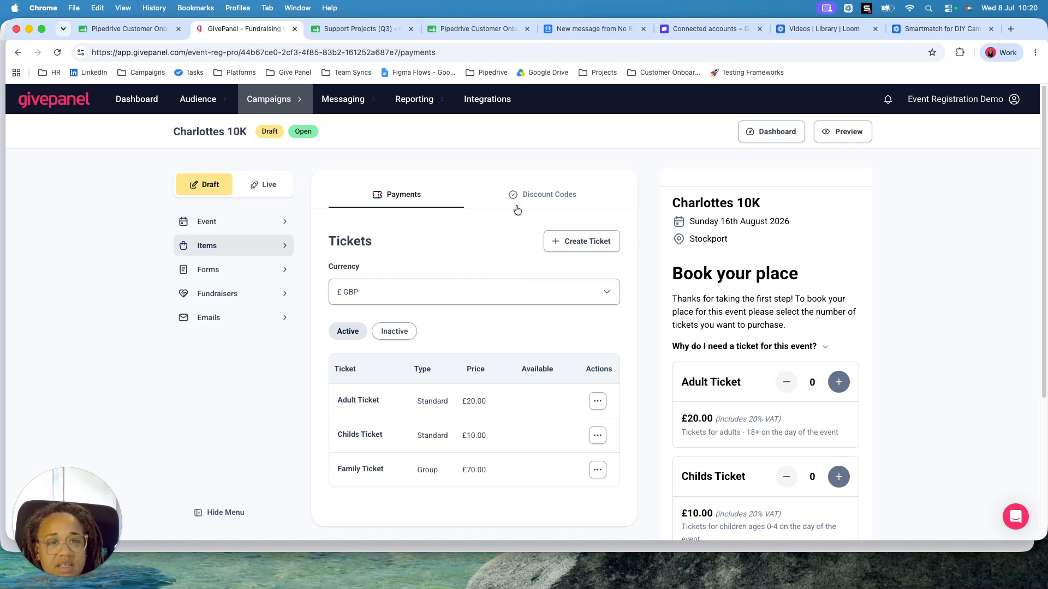
left_click(547, 199)
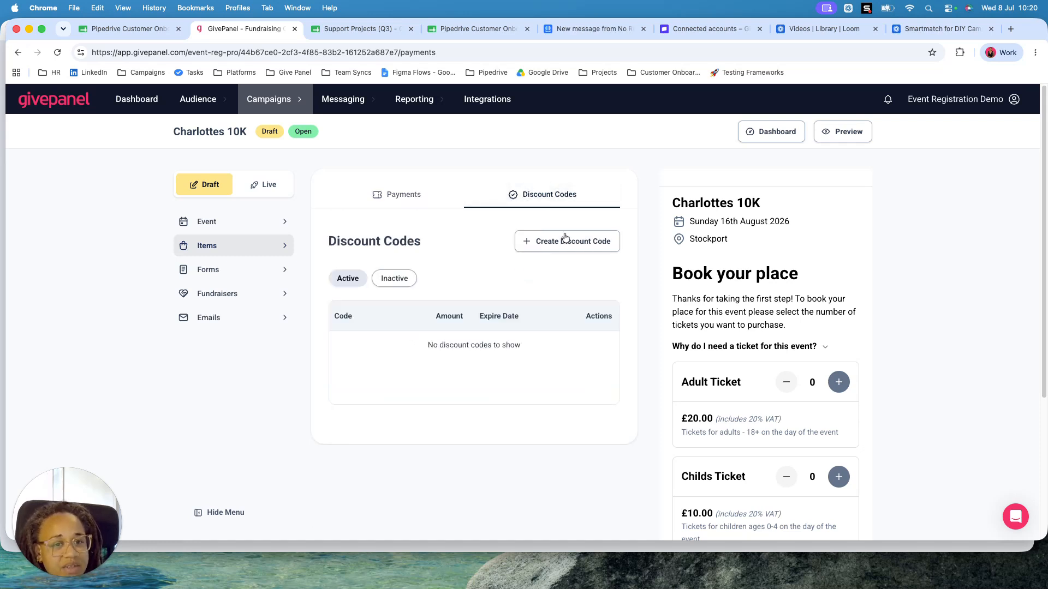
left_click(568, 243)
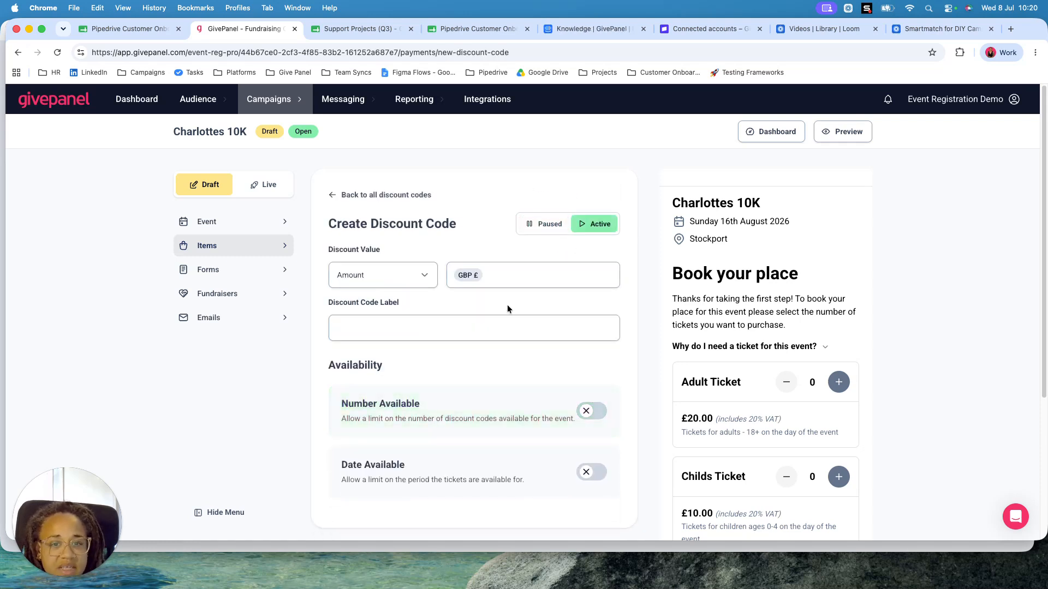
Step: Try the Percentage discount type and switch back to Amount
left_click(409, 279)
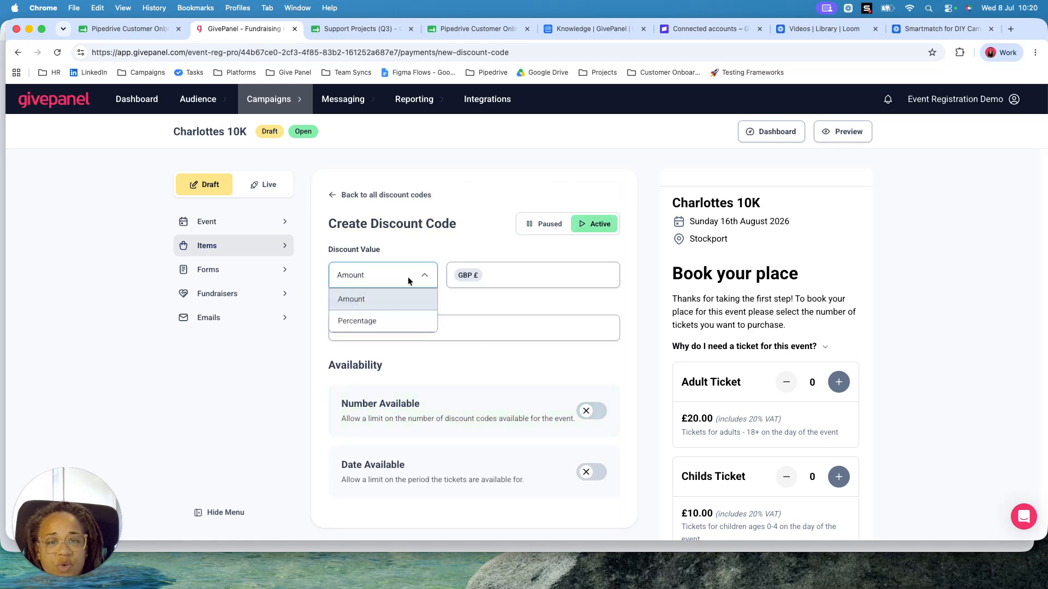
left_click(404, 322)
left_click(413, 278)
left_click(413, 297)
Step: Enter SAVE10 as the discount code label
left_click(394, 322)
type("SAV10")
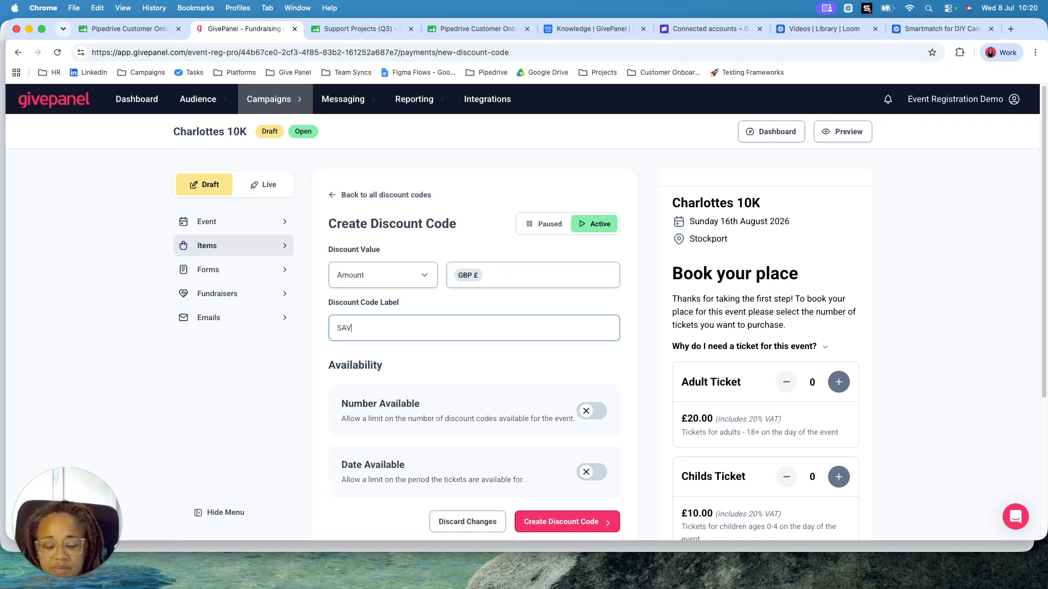
key("BackSpace")
key("BackSpace")
type("E10")
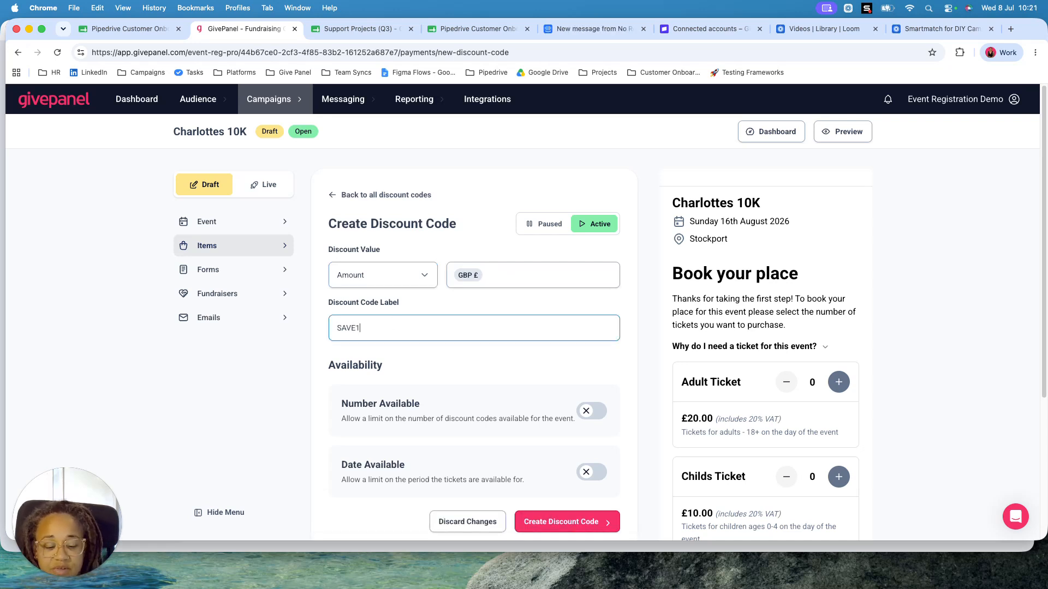
Step: Set the discount value to a percentage of 10 and label the code 10OFF
left_click(401, 274)
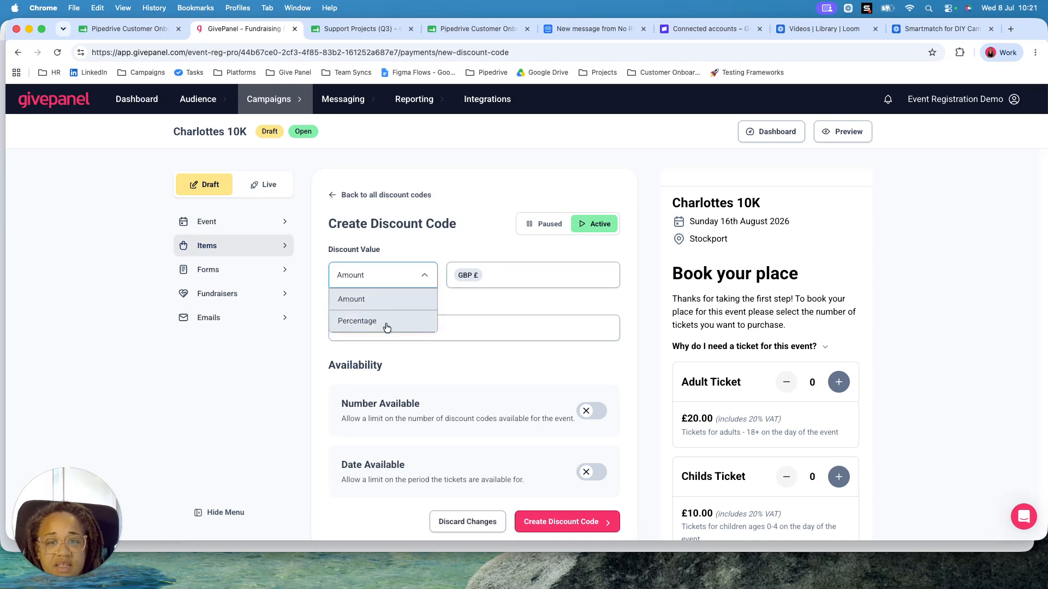
left_click(385, 326)
left_click(487, 279)
type("10")
left_click_drag(428, 320, 323, 331)
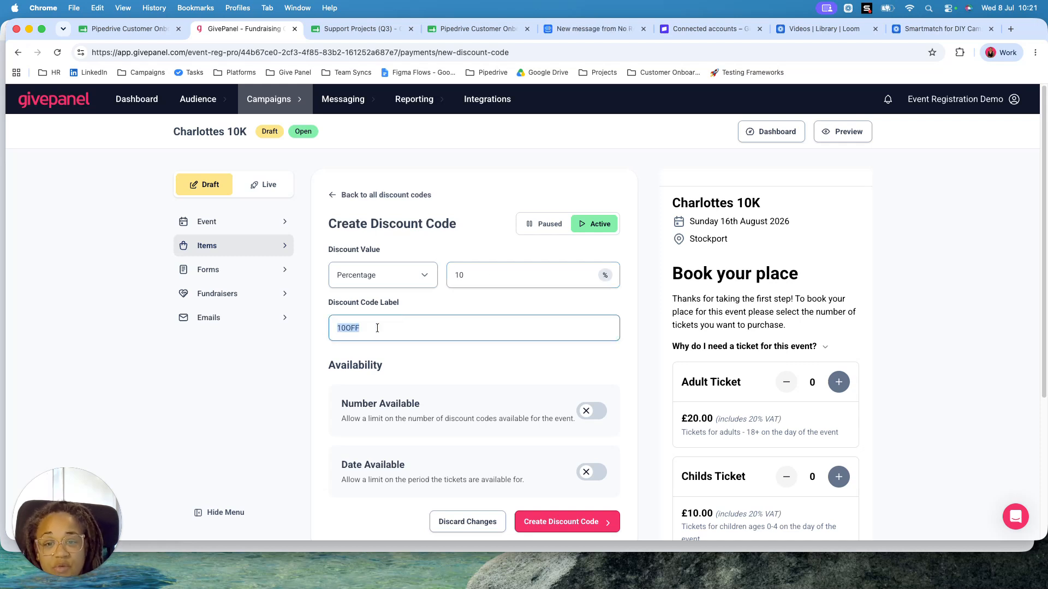
left_click(407, 358)
Step: Create the 10OFF discount code without availability limits and save the changes to the event's payments configuration
scroll(463, 375, "down", 1)
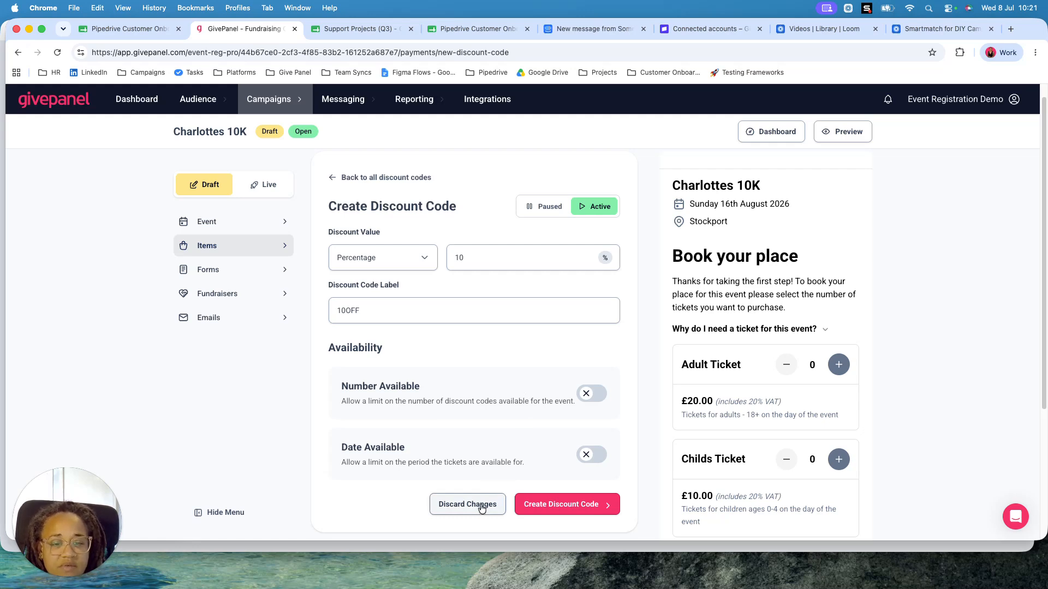
left_click(551, 508)
left_click(622, 347)
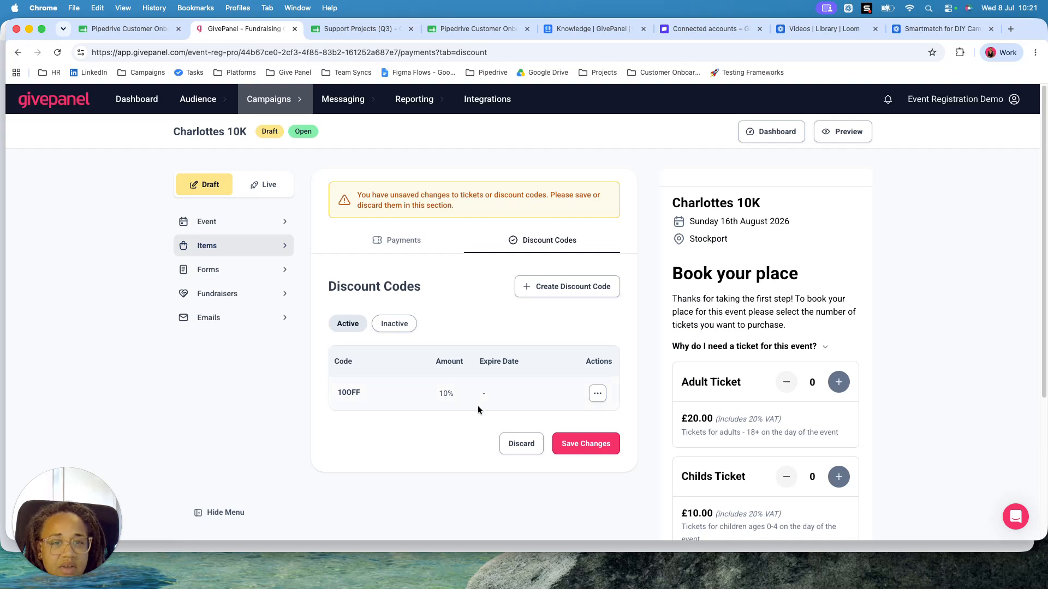
left_click(580, 438)
left_click(615, 347)
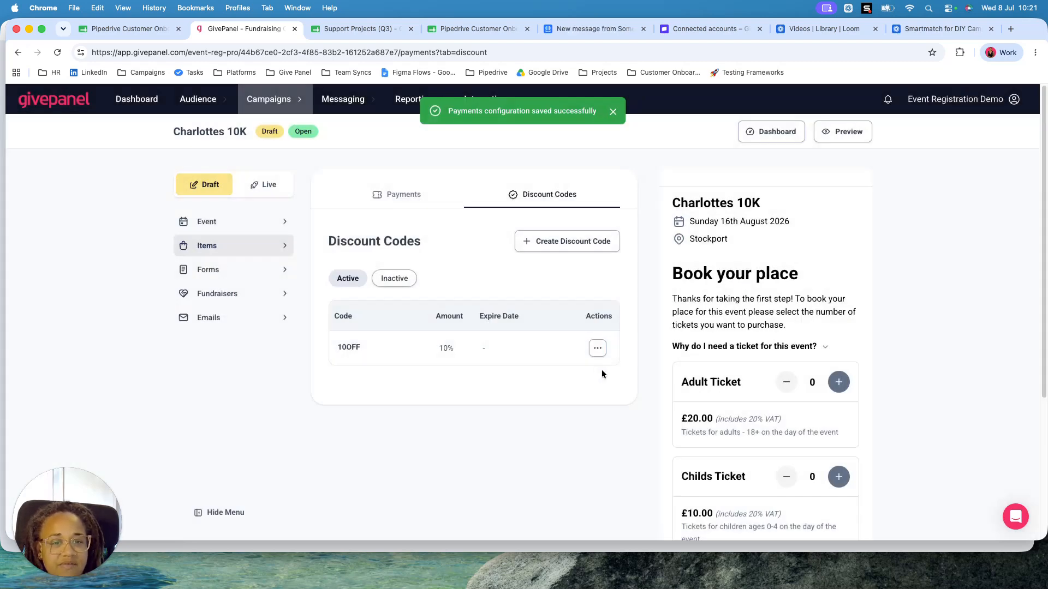
left_click(404, 196)
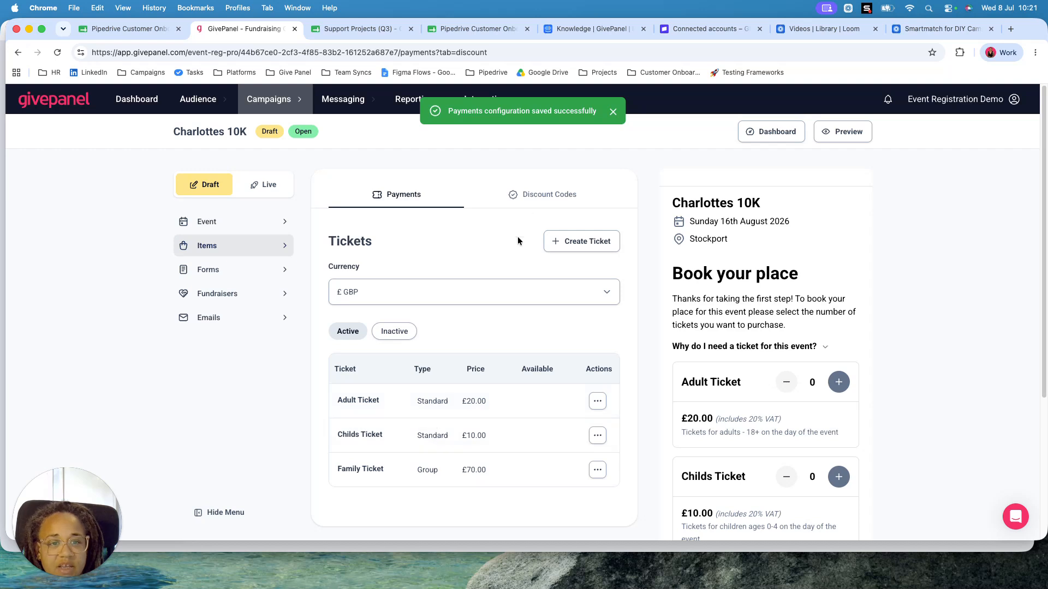
left_click(539, 188)
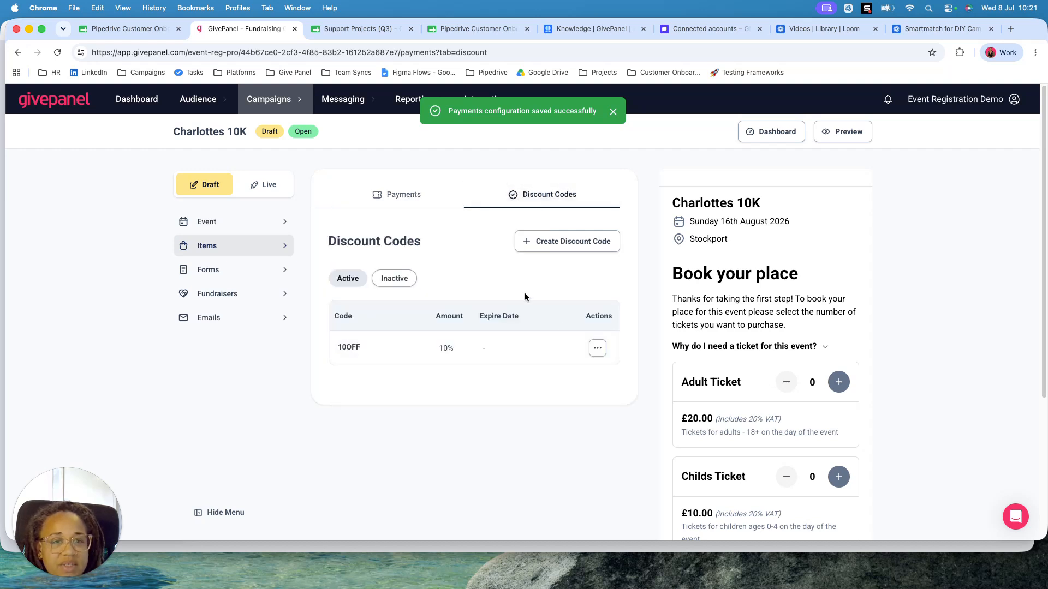
Step: Start a new form for the event and name it "10k Registration form"
left_click(243, 273)
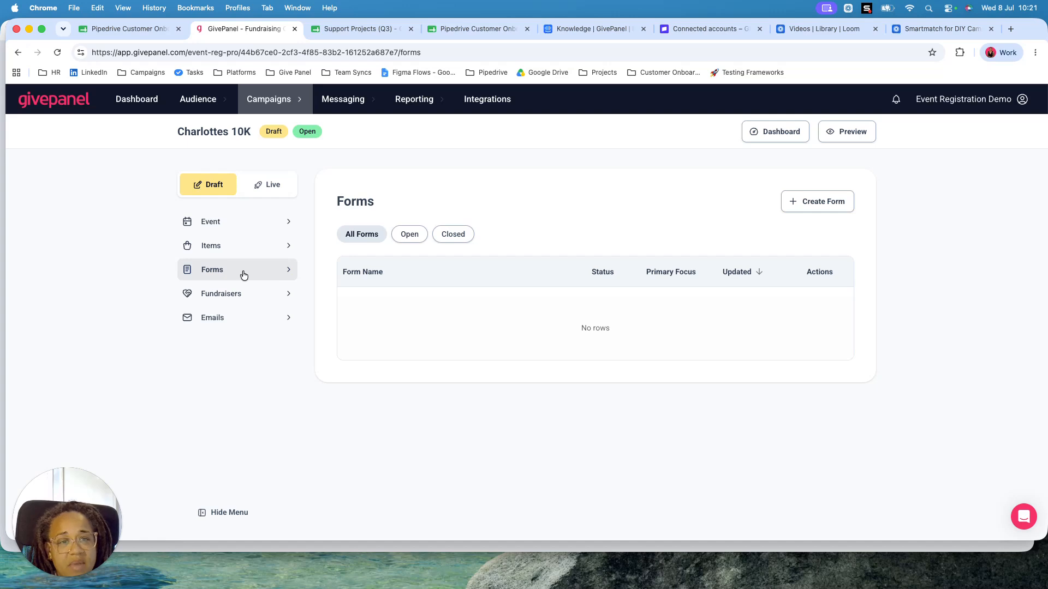
left_click(818, 203)
left_click(357, 214)
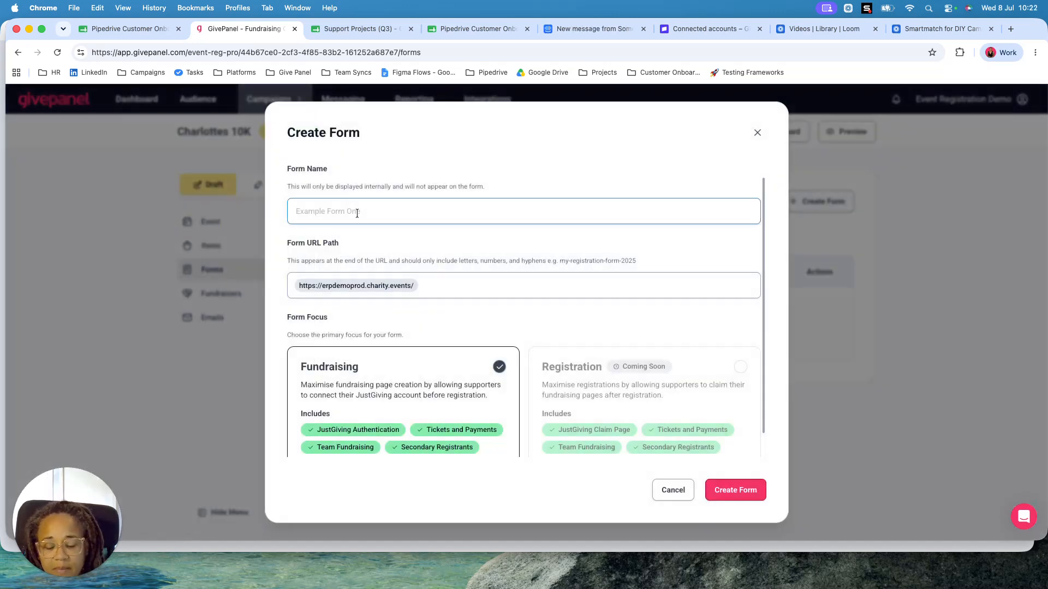
type("10k")
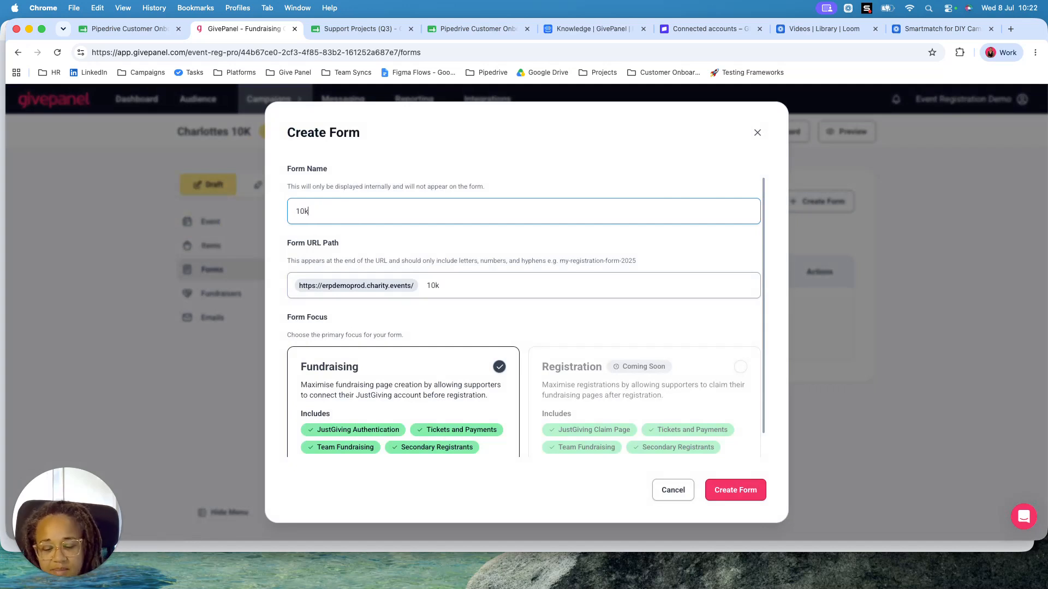
type(" Registrati")
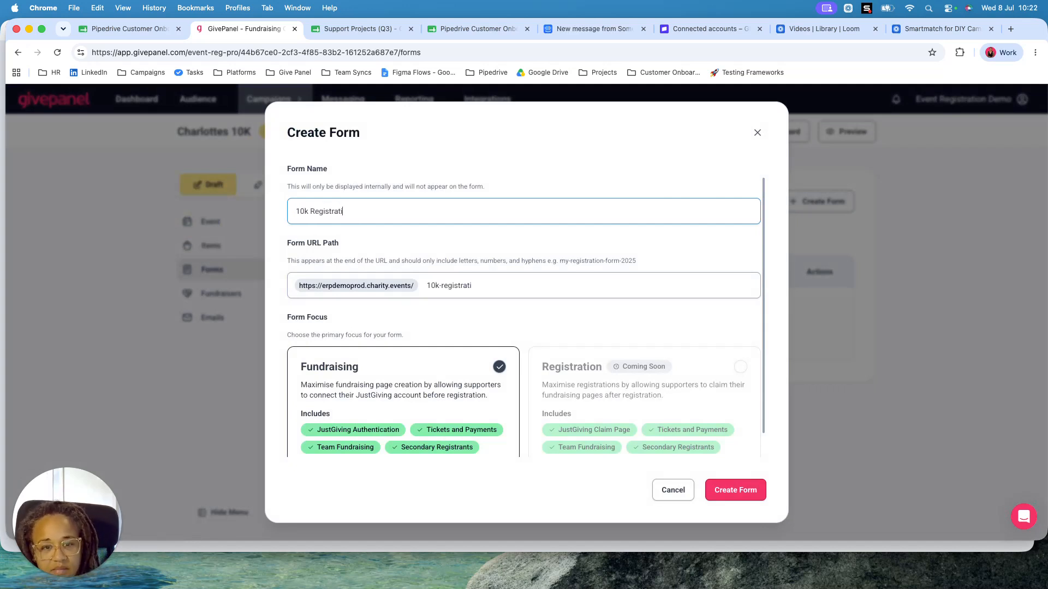
type("on form")
Step: Correct the form name to "10k Registration Form" and create it with the URL path 10k-registration-form and the Fundraising focus
left_click(525, 286)
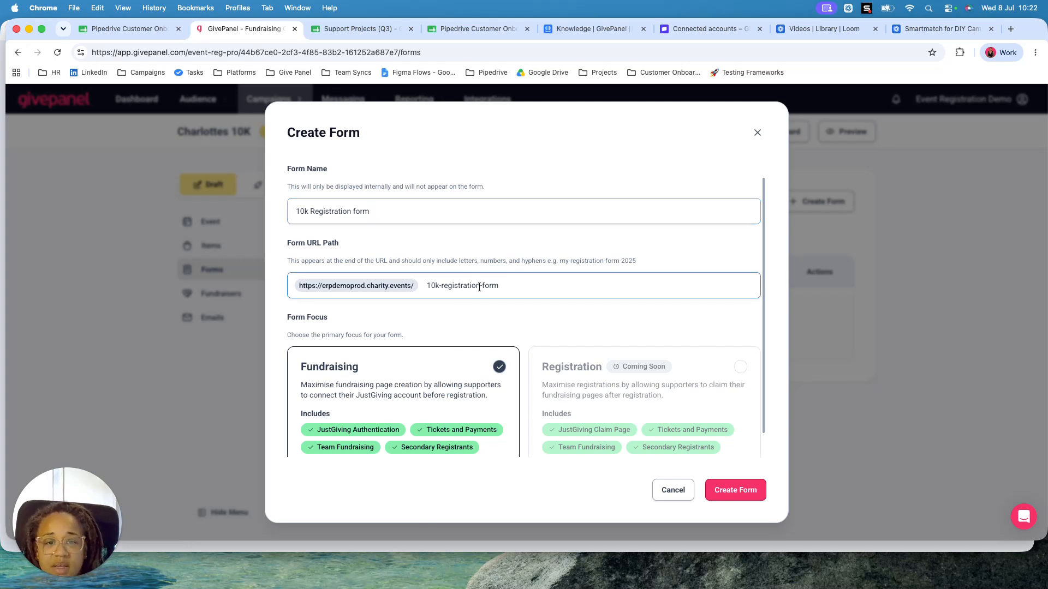
left_click(355, 211)
key("BackSpace")
type("F")
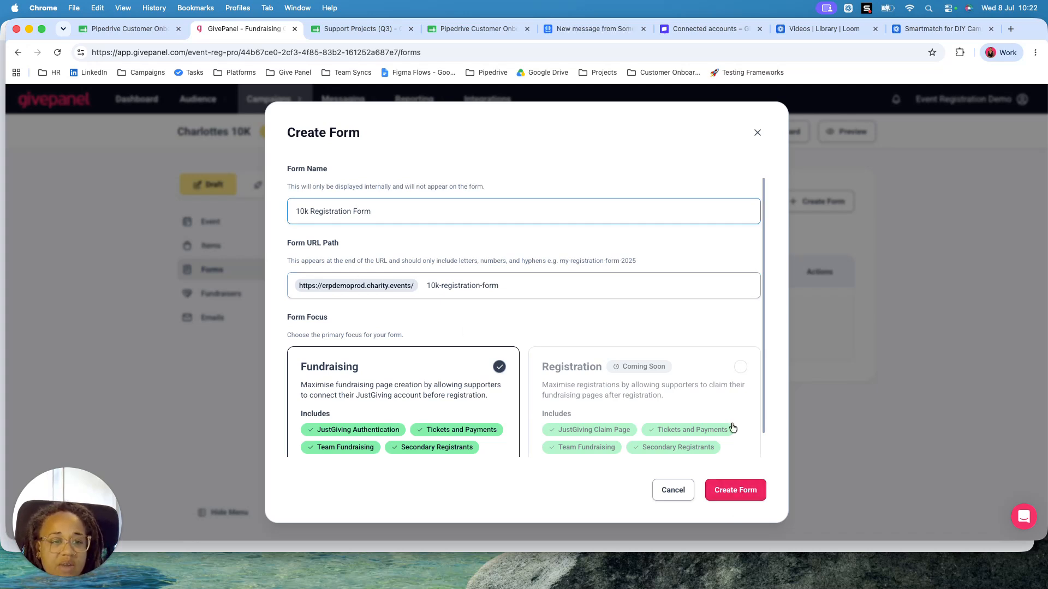
scroll(732, 426, "down", 1)
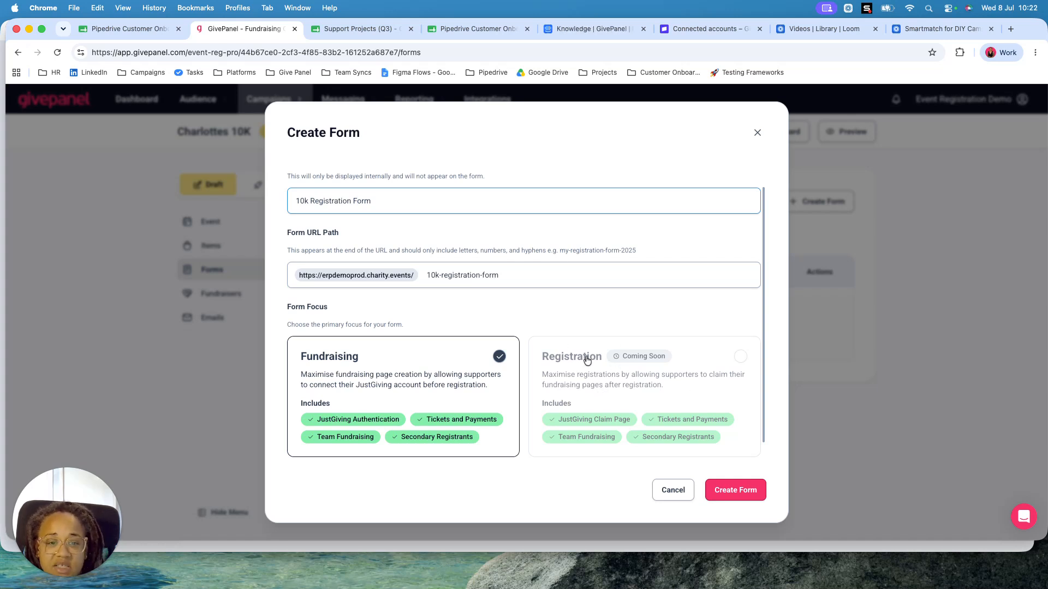
left_click(746, 492)
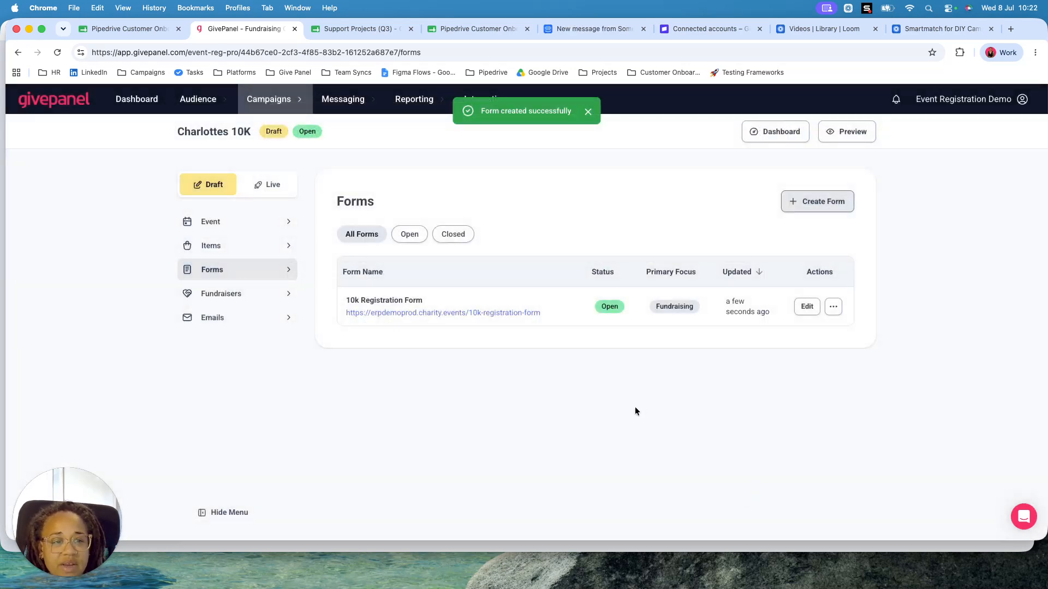
Step: Open the 10k Registration Form for editing and review the registration fields for supporters who register themselves
left_click(807, 306)
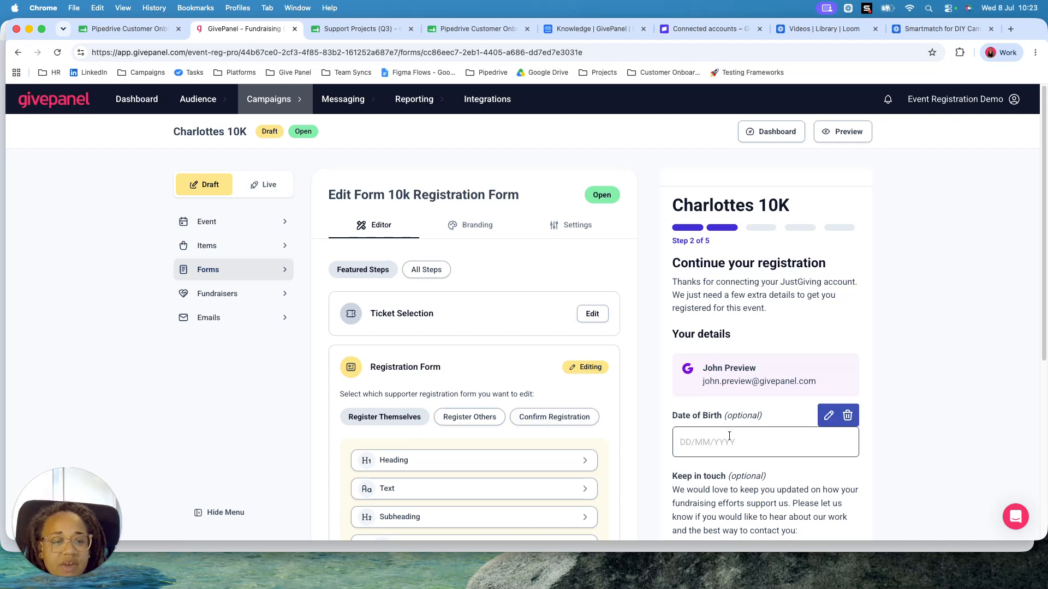
scroll(512, 423, "down", 3)
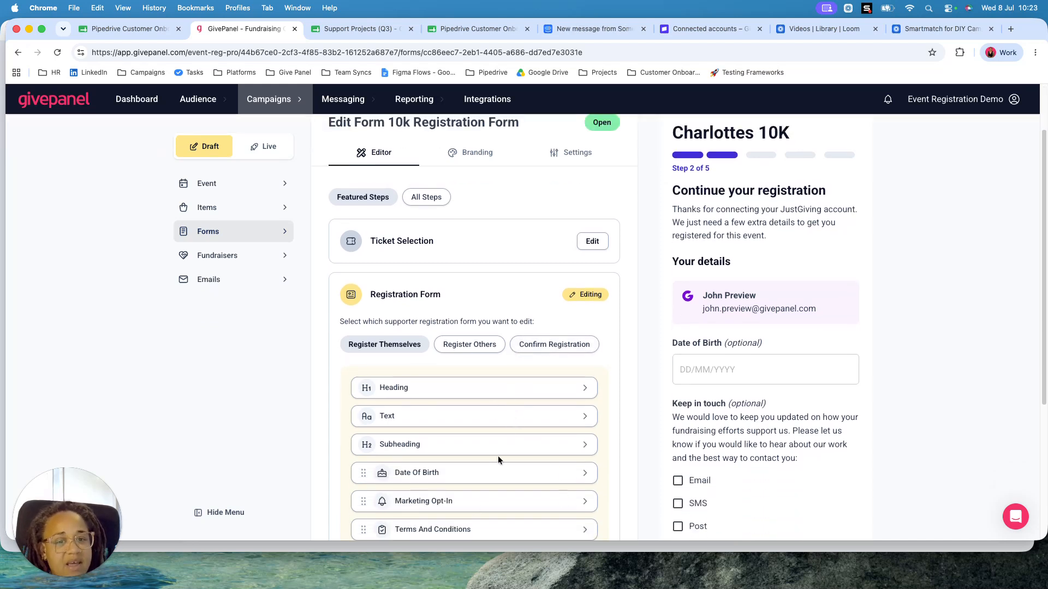
scroll(498, 457, "down", 2)
mouse_move(786, 195)
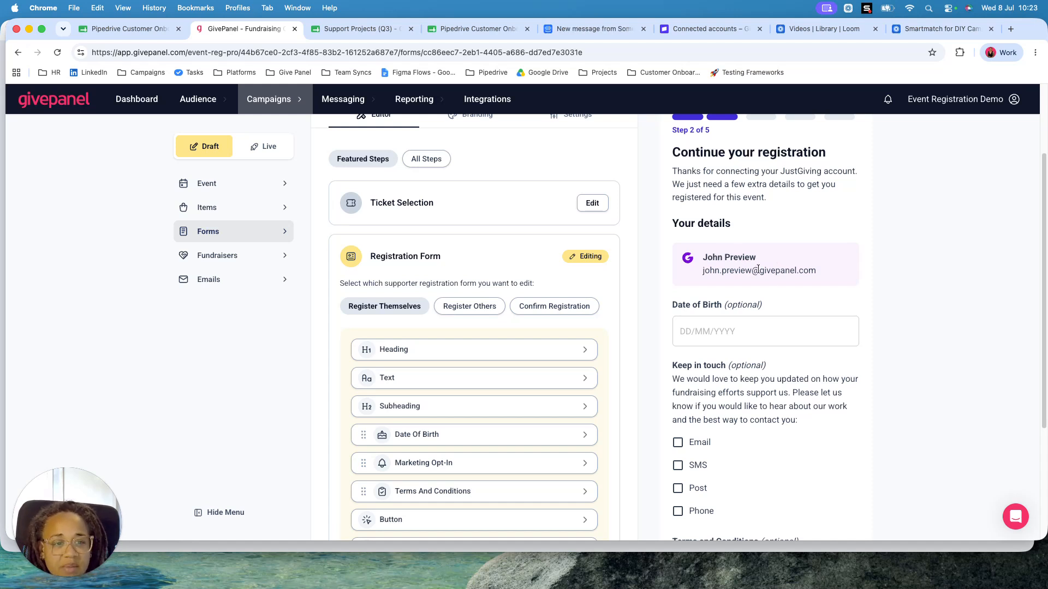
scroll(762, 453, "down", 2)
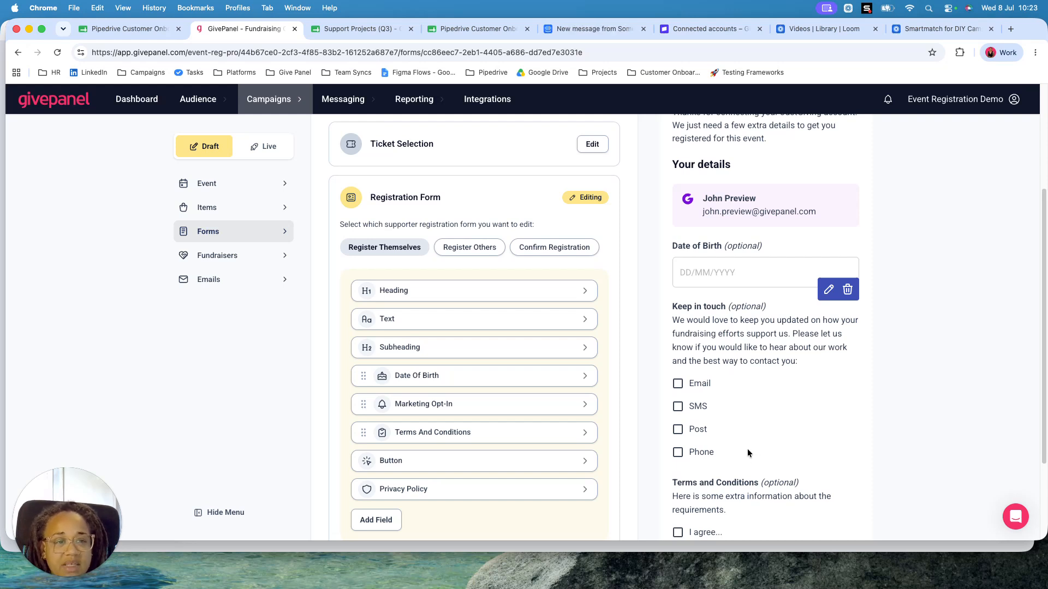
scroll(513, 496, "down", 1)
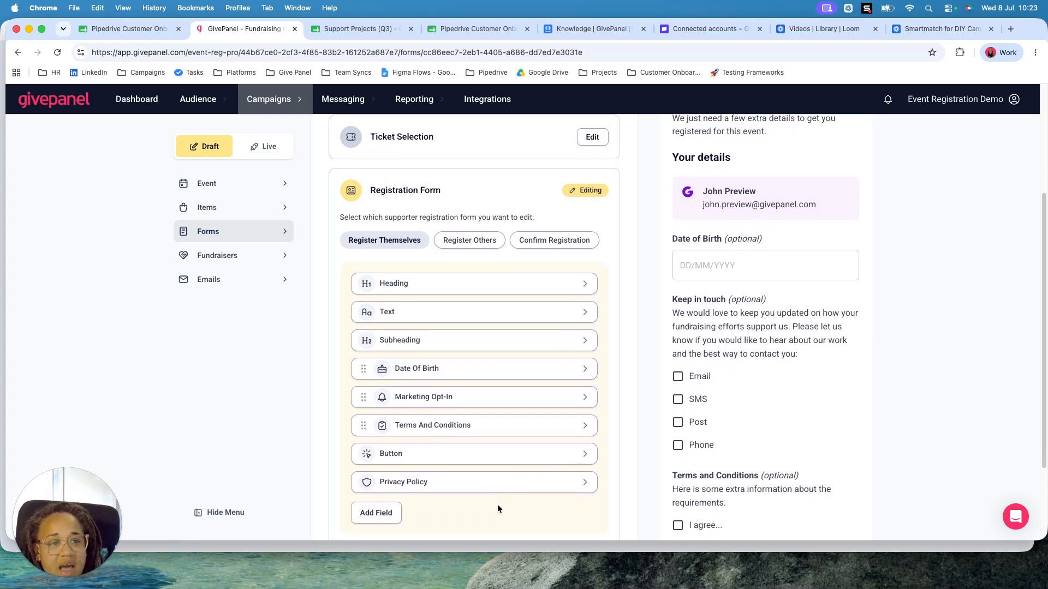
Step: Add a custom Dropdown field to the registration form and place it between Date Of Birth and Marketing Opt-In
left_click(380, 515)
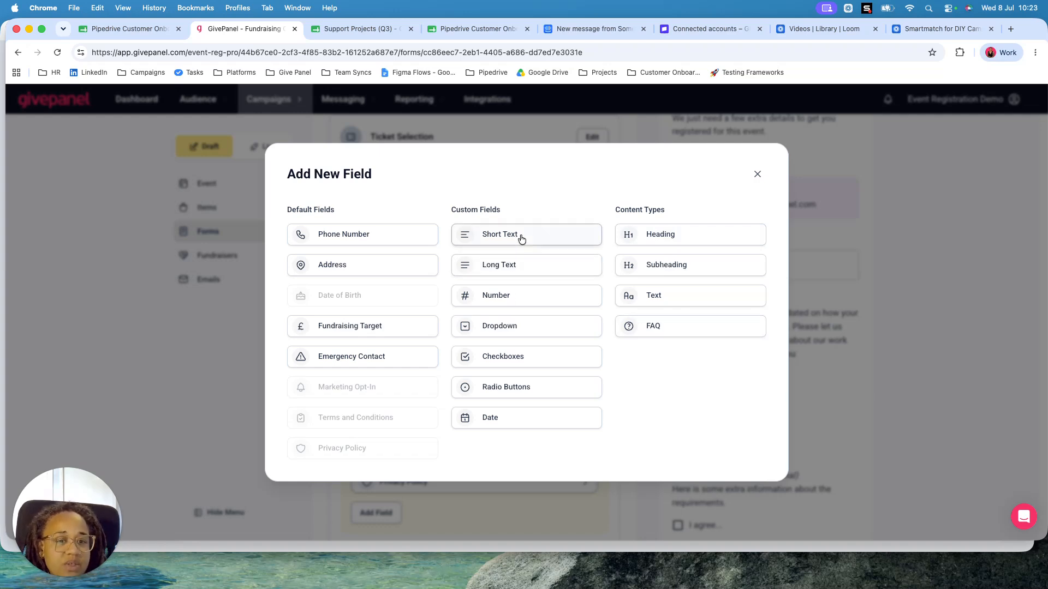
left_click(526, 327)
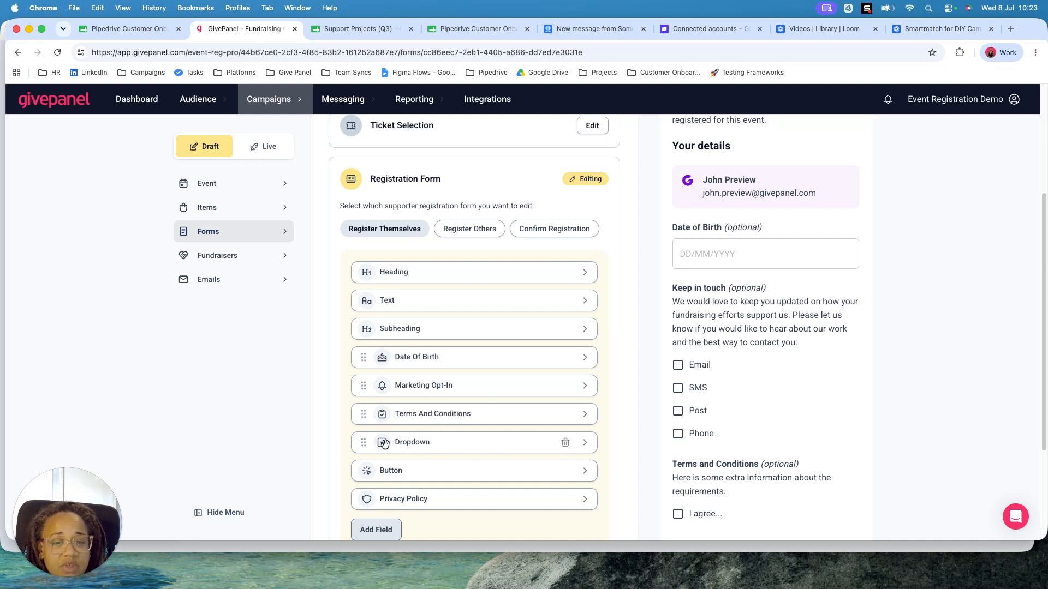
left_click_drag(362, 443, 364, 386)
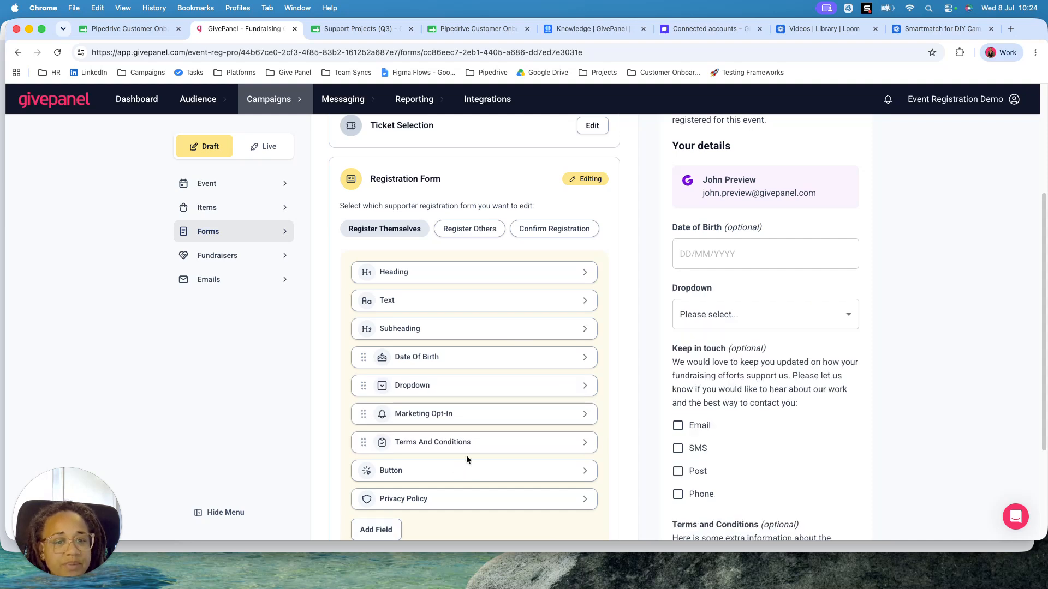
Step: Add the default Fundraising Target field and place it between Dropdown and Marketing Opt-In
left_click(382, 528)
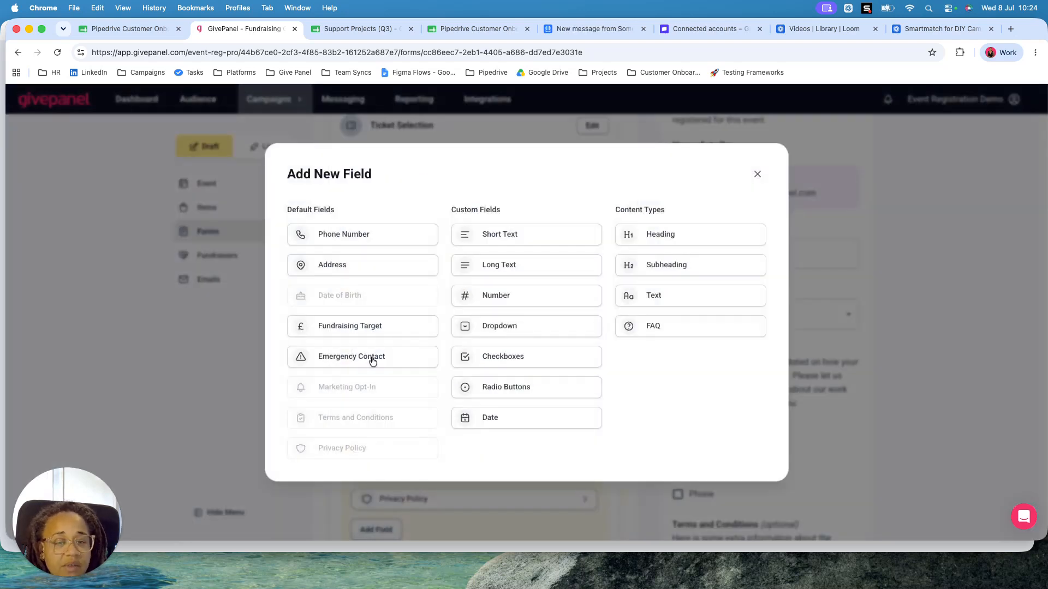
left_click(366, 328)
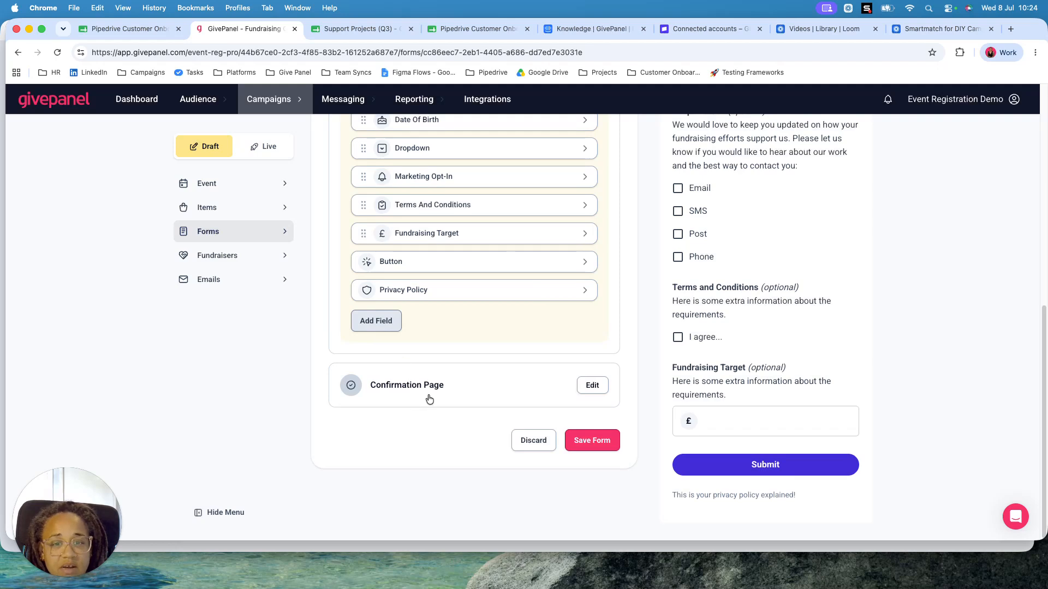
scroll(423, 400, "up", 3)
mouse_move(469, 344)
left_mouse_down()
mouse_move(470, 279)
mouse_move(469, 331)
left_mouse_up()
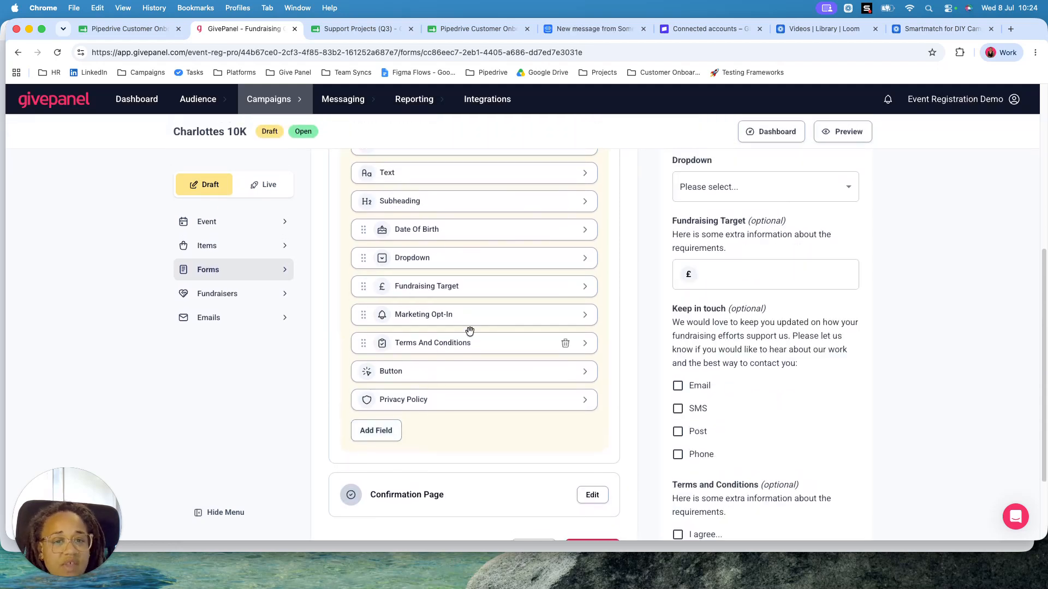
Step: Label the dropdown field "T-Shirt Size" and make it required
left_click(439, 259)
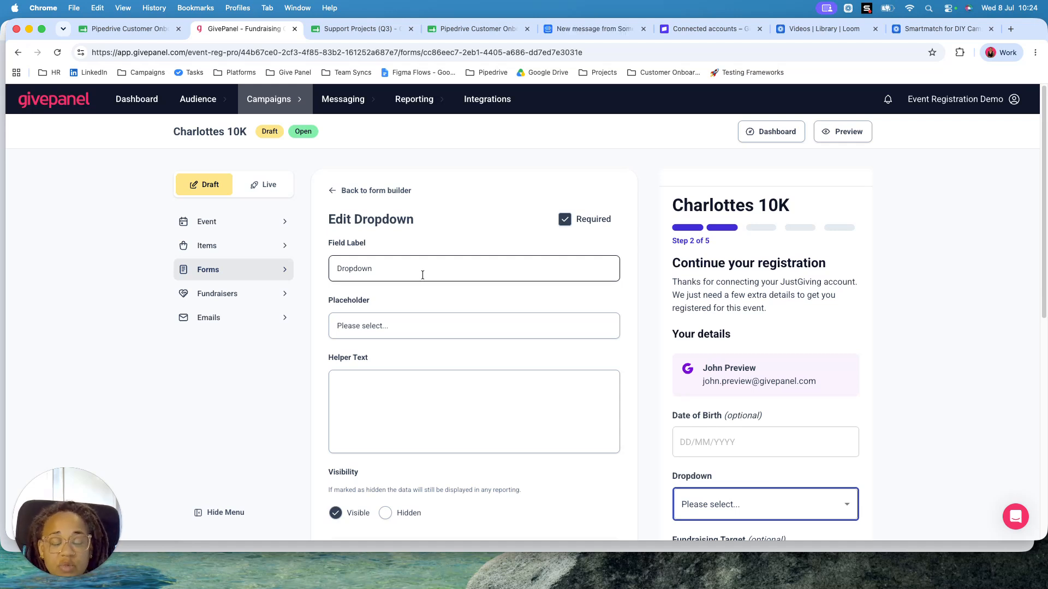
double_click(386, 270)
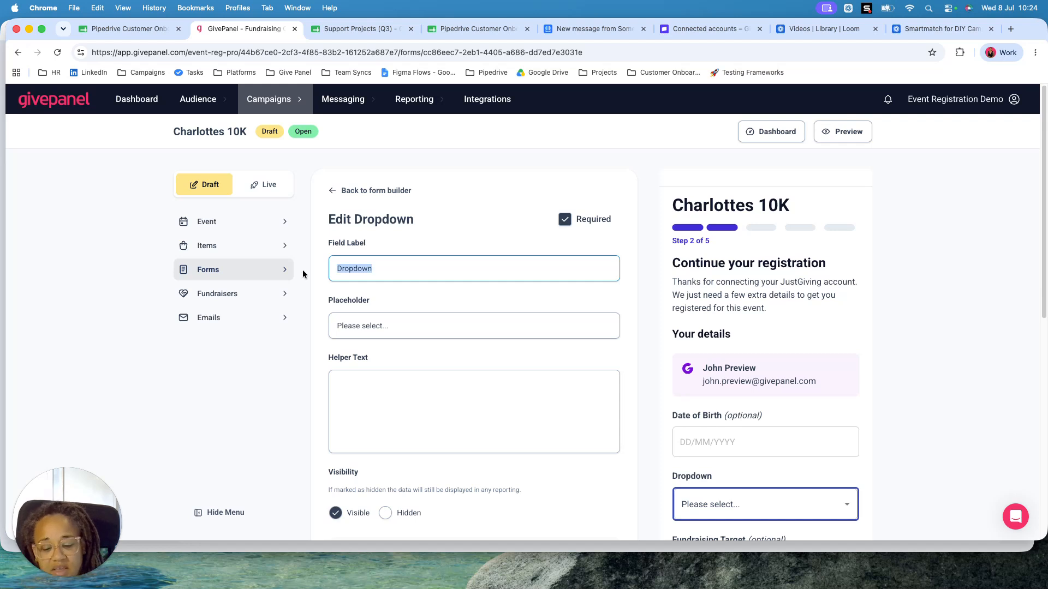
type("T")
left_click(431, 299)
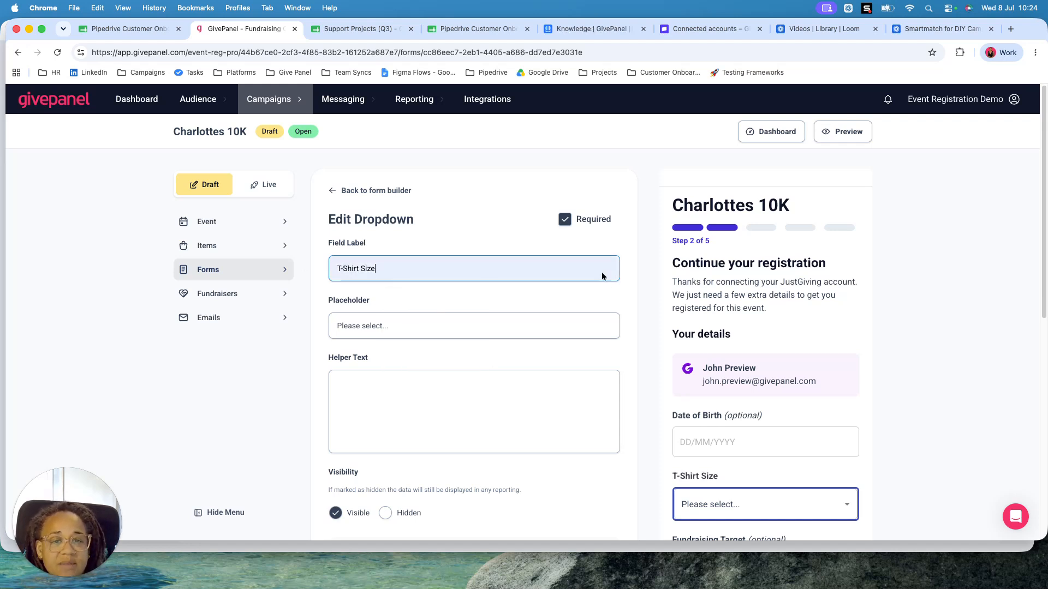
left_click(564, 221)
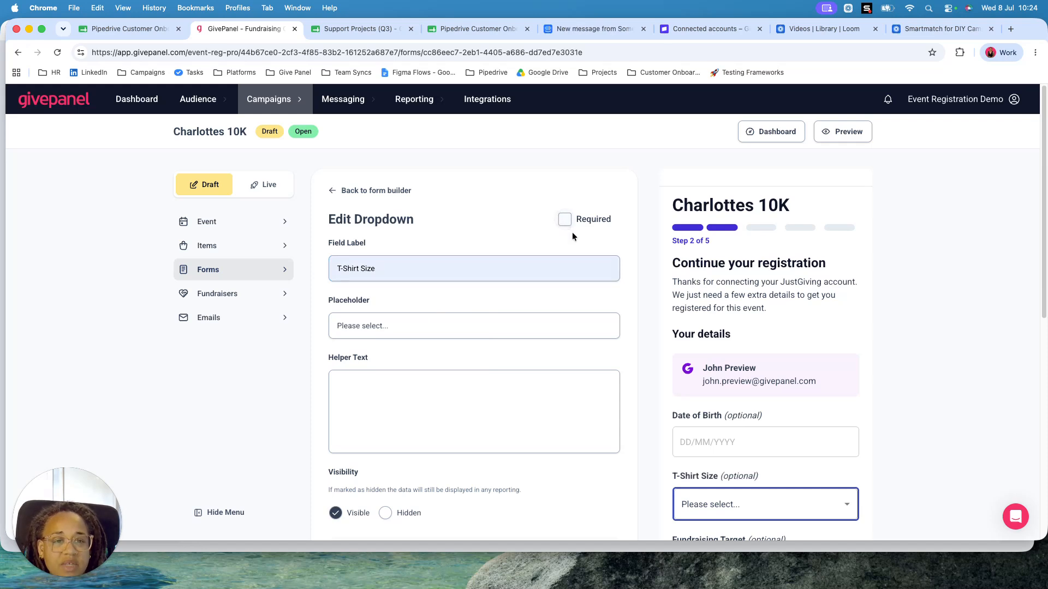
left_click(565, 220)
Step: Rename the two T-Shirt Size options to S and M, and add a third option L
scroll(508, 379, "down", 3)
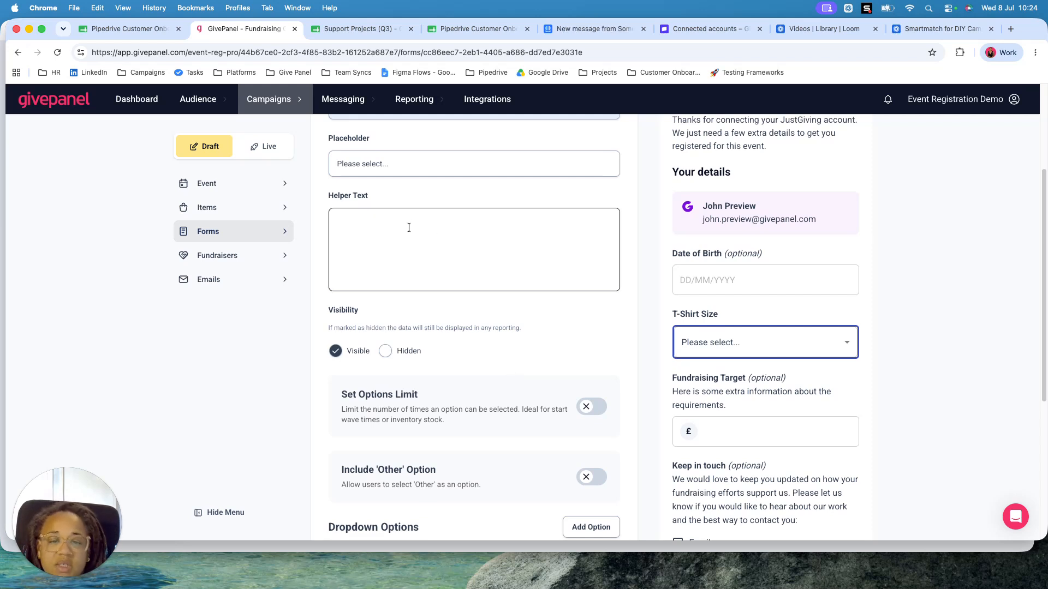
scroll(408, 227, "down", 3)
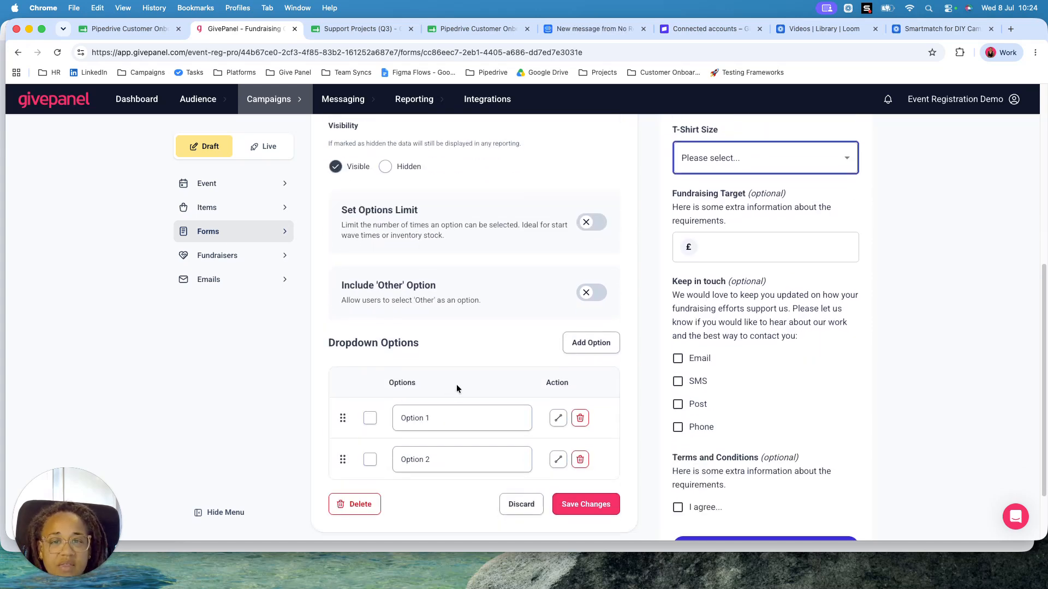
left_click(458, 419)
left_click_drag(465, 421, 352, 404)
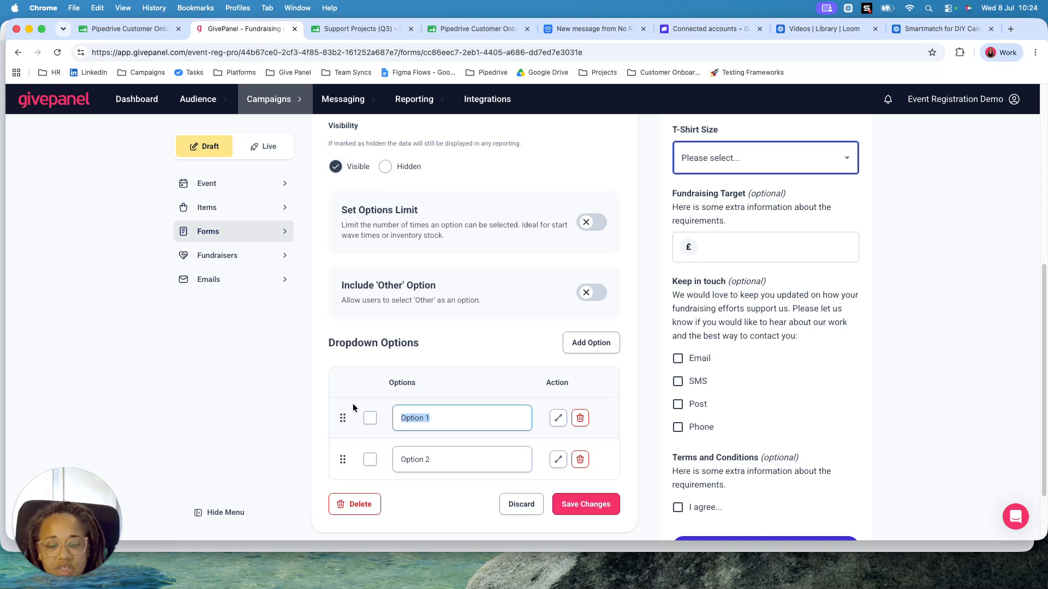
type("S")
left_click(464, 459)
left_click_drag(464, 461, 317, 440)
type("M")
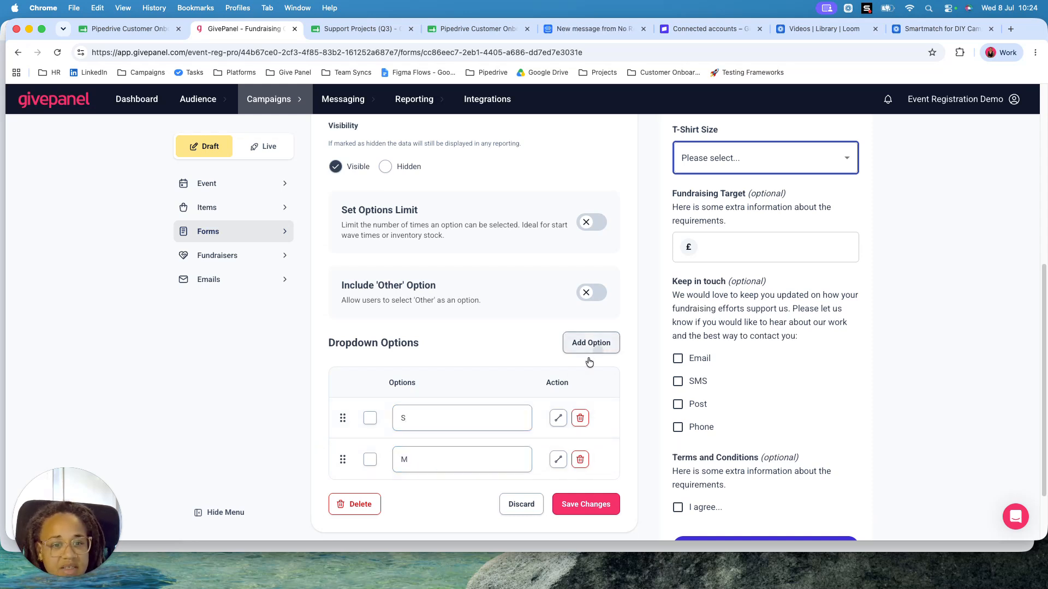
left_click(591, 342)
left_click_drag(456, 499, 280, 473)
type("L")
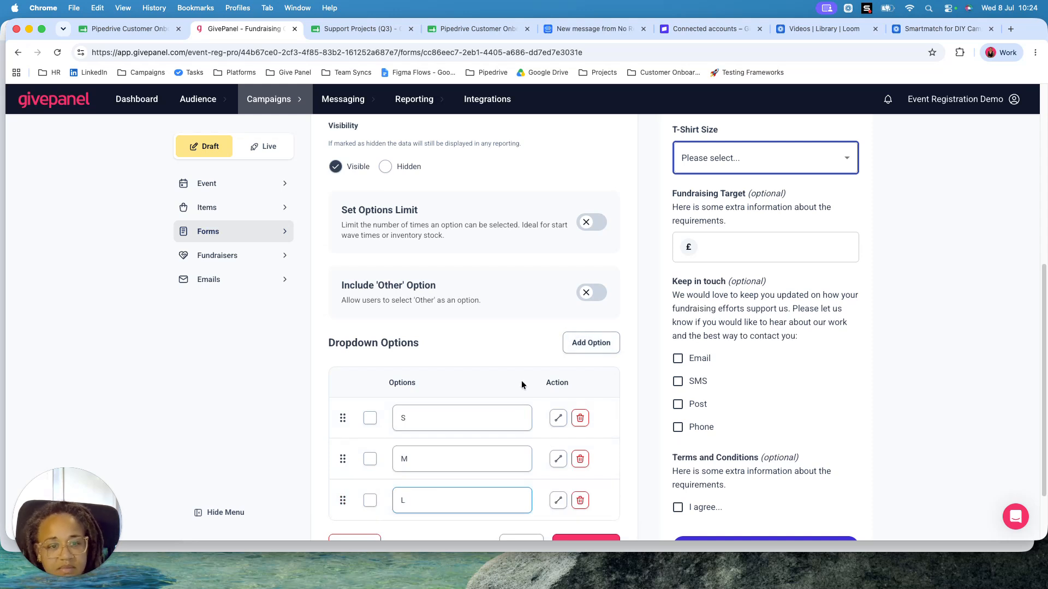
Step: Enable the options limit and set the limits to 100 for S, 200 for M and 150 for L
scroll(506, 468, "up", 1)
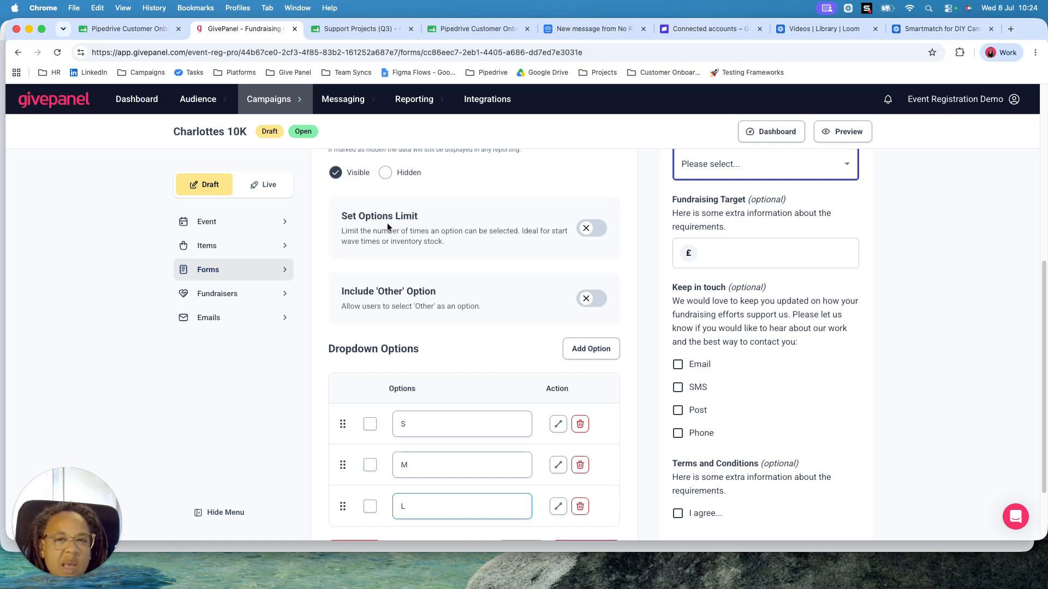
left_click(589, 231)
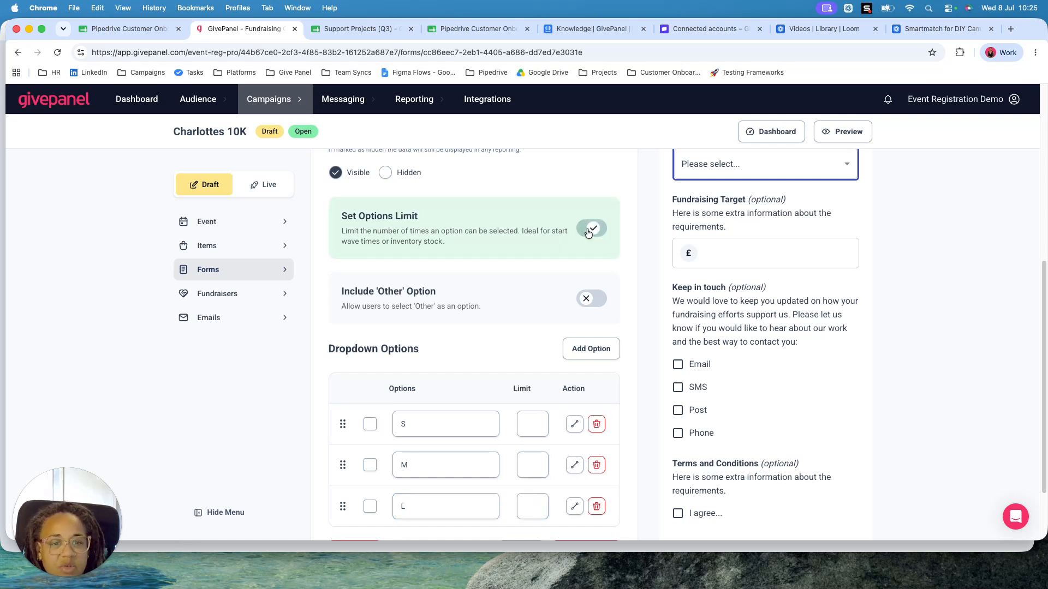
left_click(533, 420)
type("100")
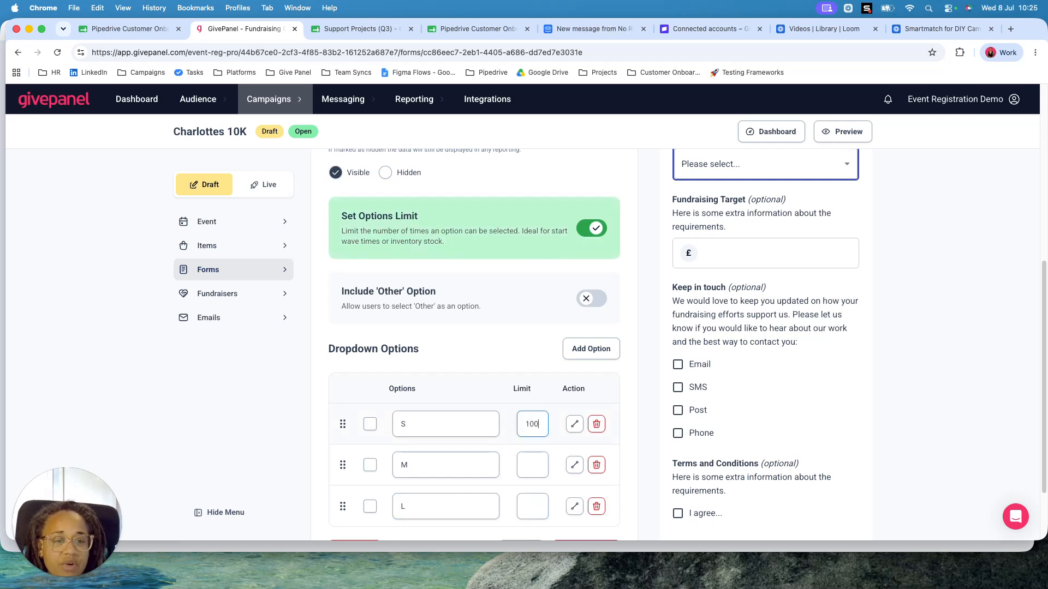
left_click(531, 462)
type("400")
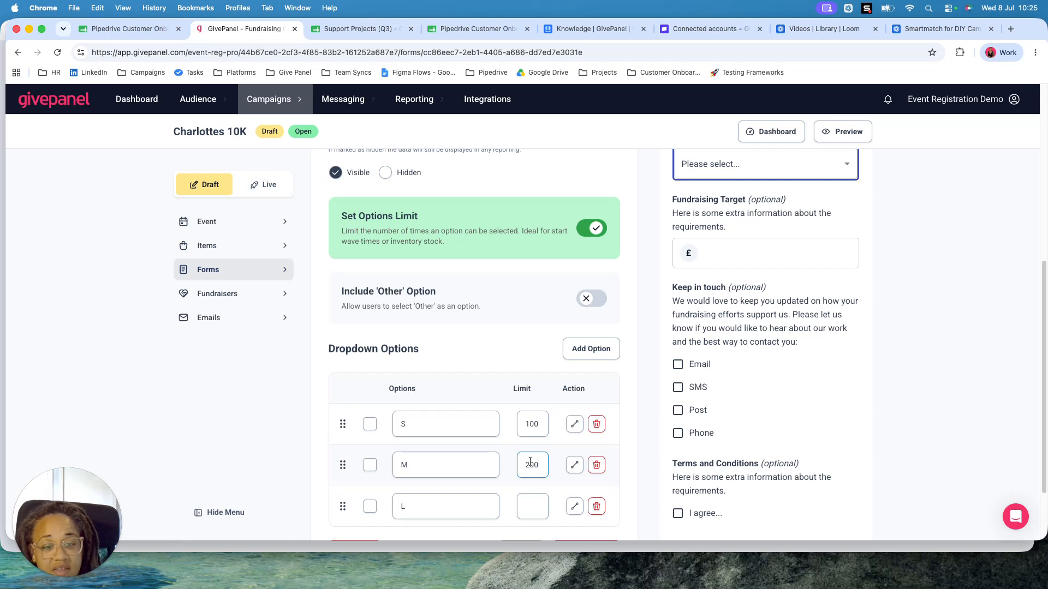
left_click(535, 504)
type("150")
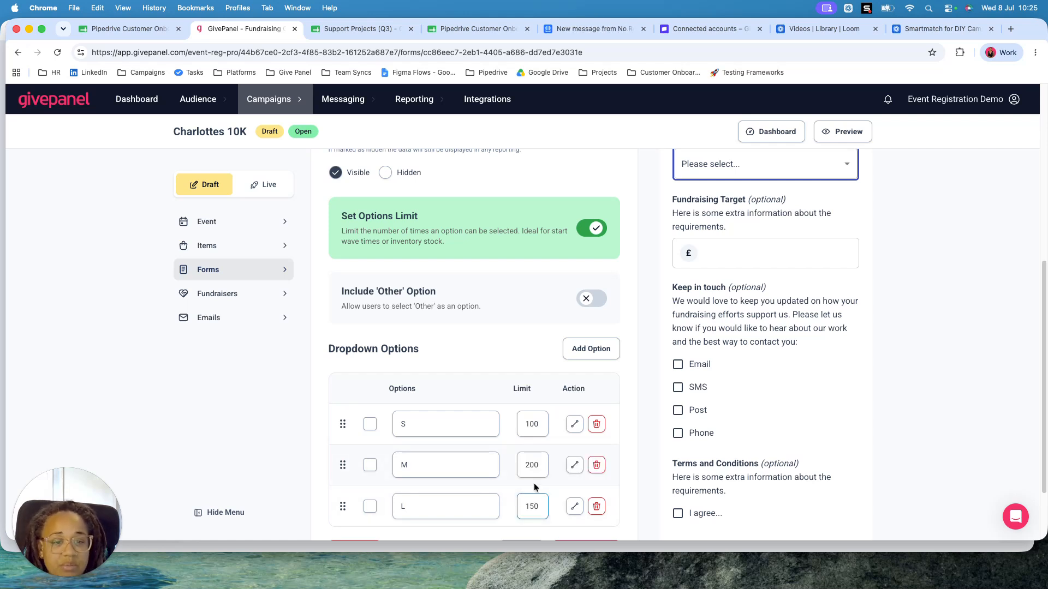
Step: Include an 'Other' option in the T-Shirt Size dropdown and rename it "I do not want a t-shirt"
left_click(598, 302)
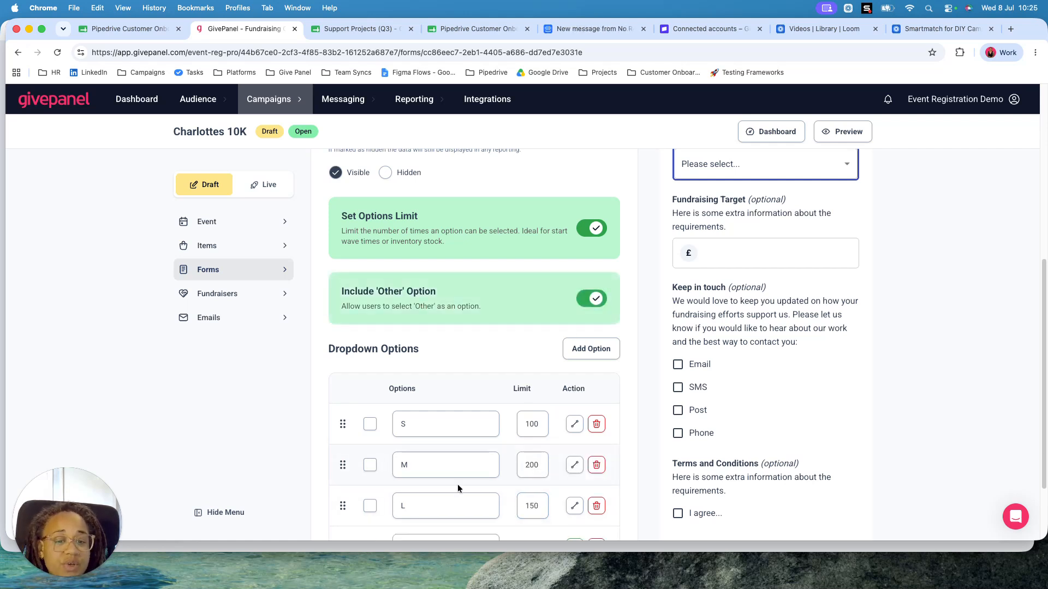
scroll(459, 466, "down", 2)
double_click(410, 460)
type("I do")
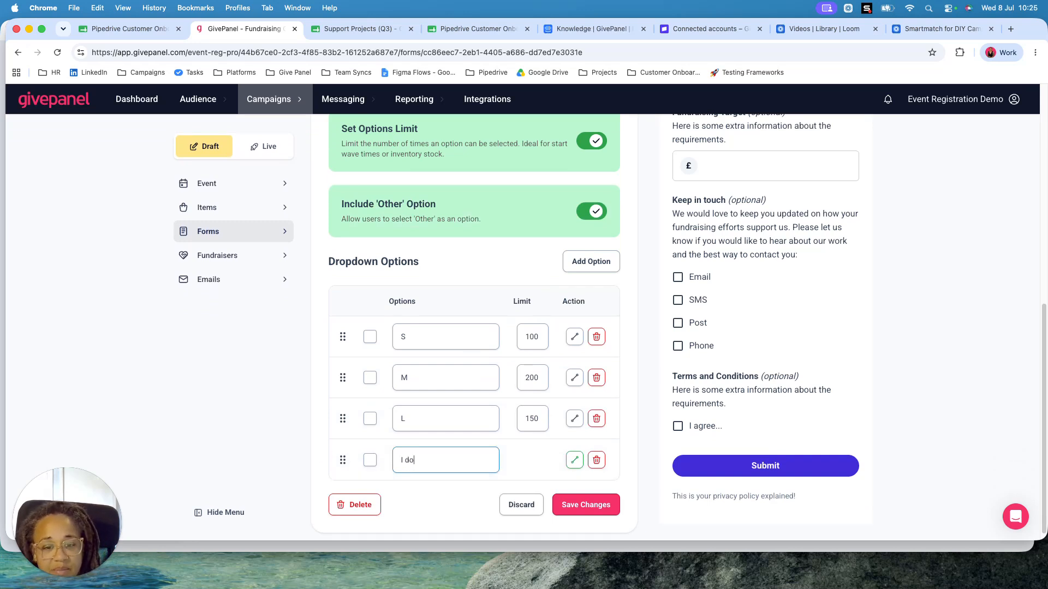
type(" not want a")
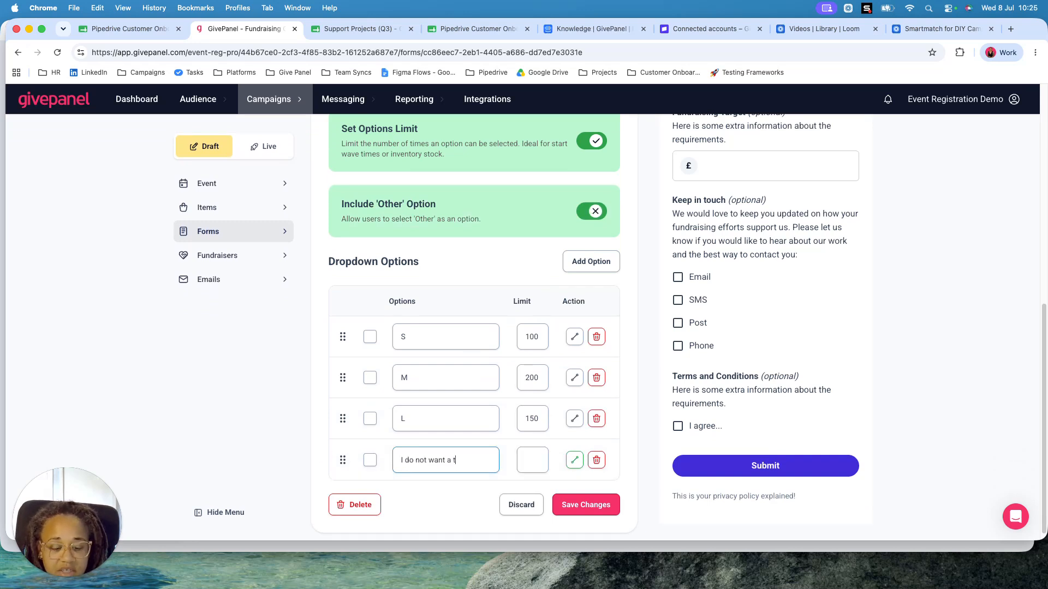
type(" t-shirt")
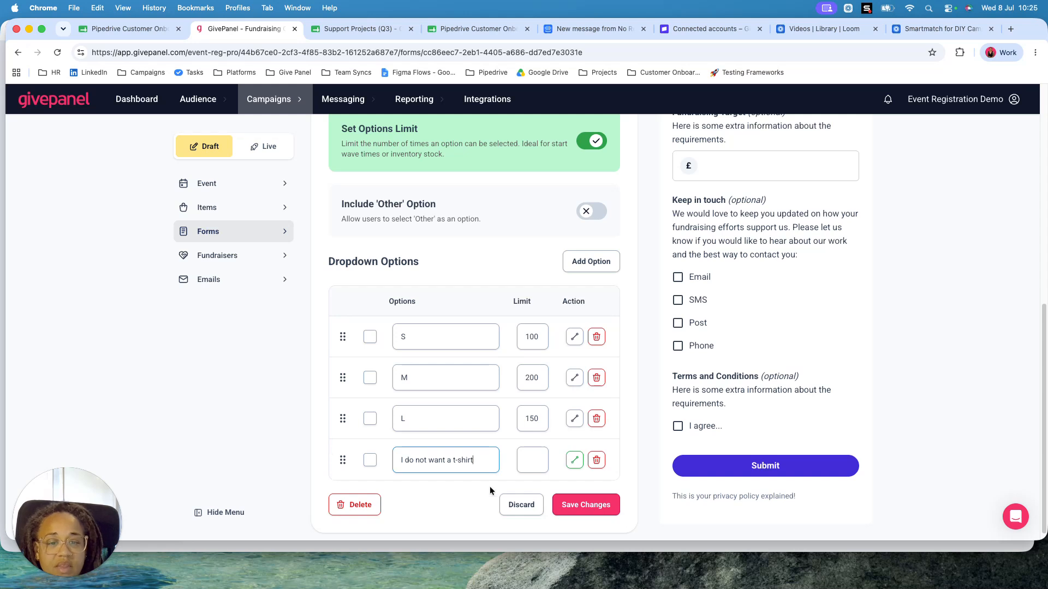
left_click(590, 261)
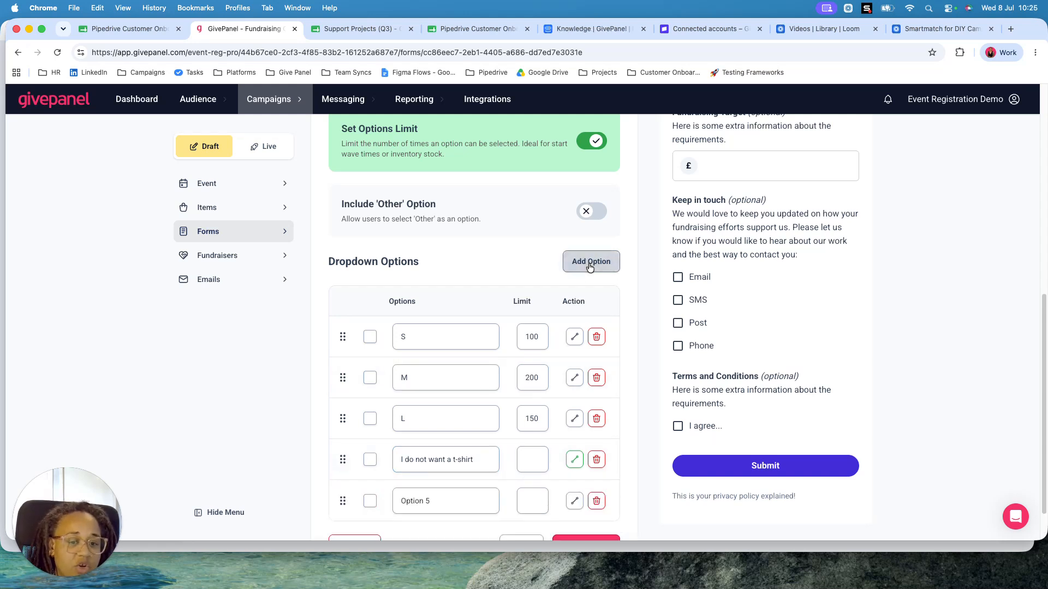
left_click(597, 501)
Step: Check the T-Shirt Size options and their limits in the form preview
scroll(515, 477, "up", 5)
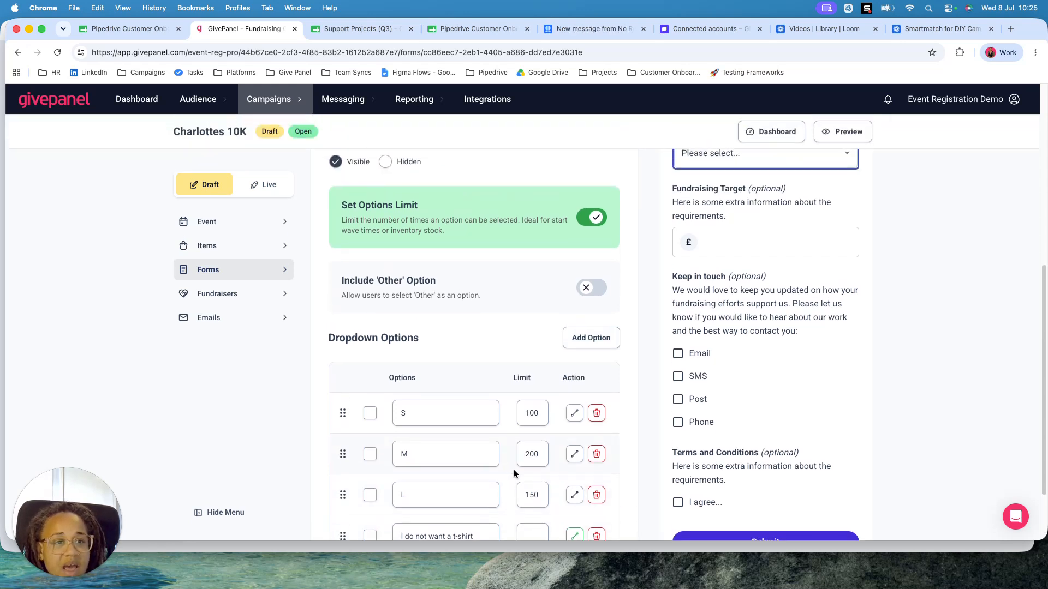
left_click(847, 223)
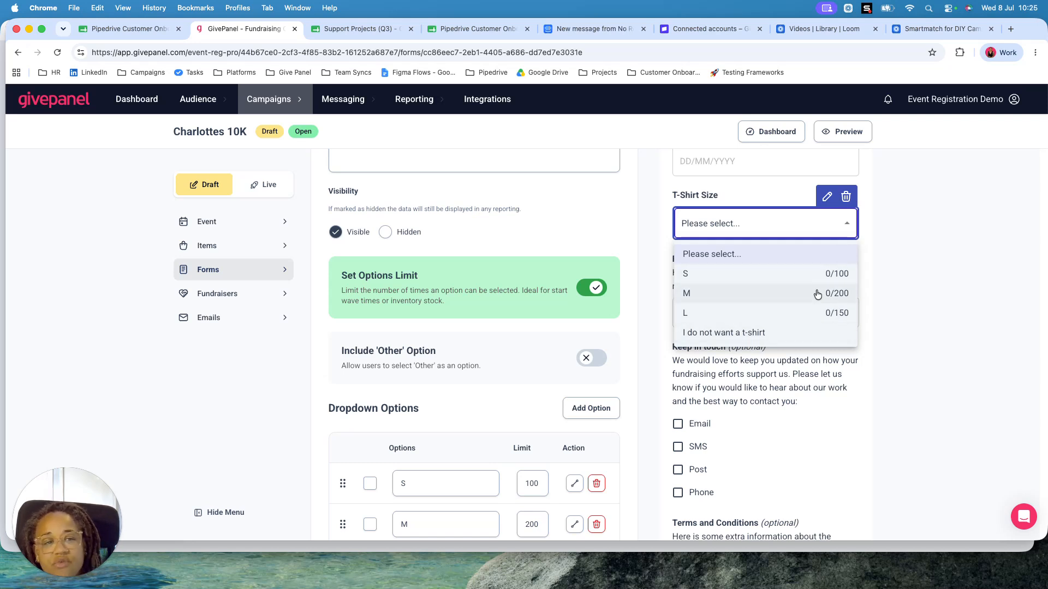
left_click(883, 449)
Step: Include a separate 'Other' option in the dropdown below "I do not want a t-shirt"
scroll(532, 480, "down", 3)
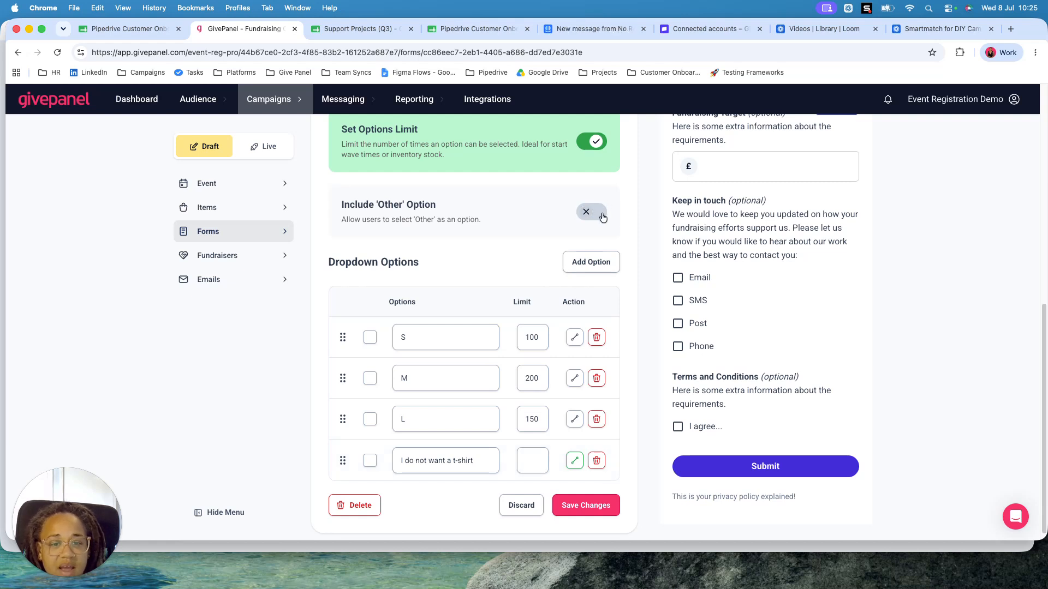
left_click(602, 217)
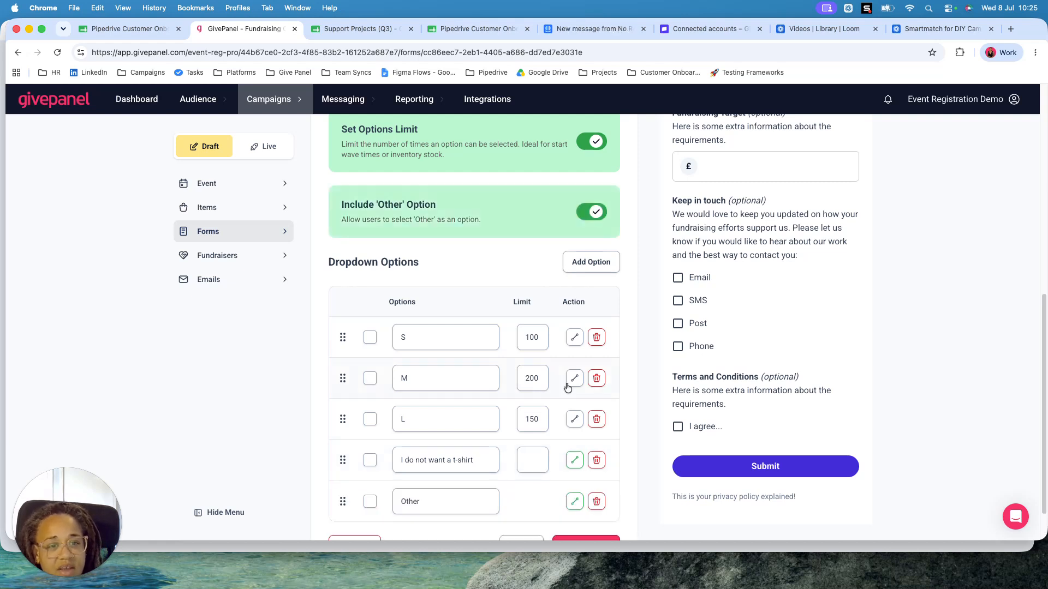
scroll(501, 455, "down", 1)
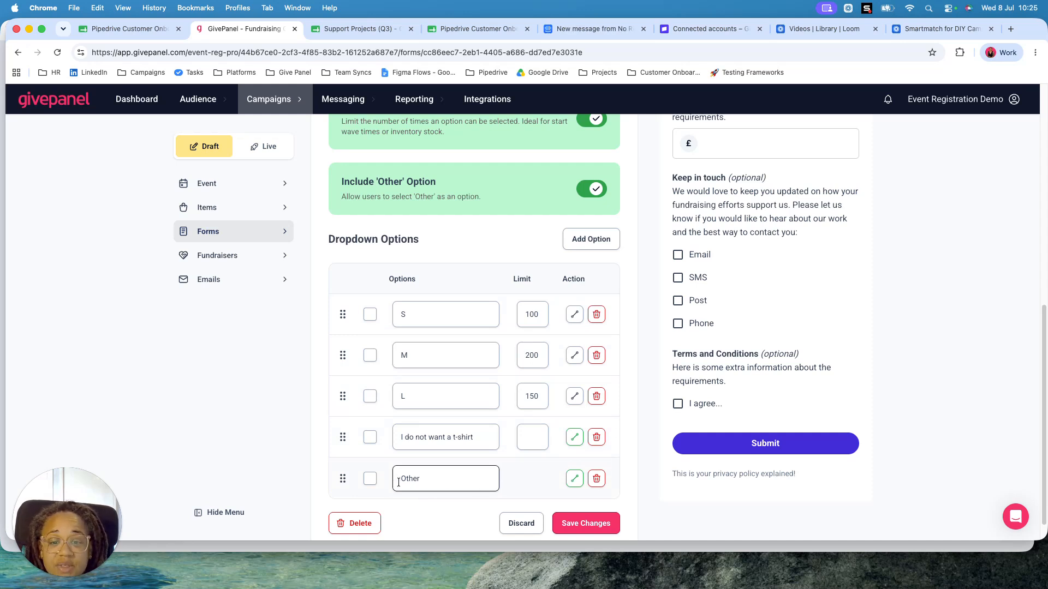
Step: Open the related field for the T-Shirt Size 'Other' option and try Long Text as its field type
left_click(573, 481)
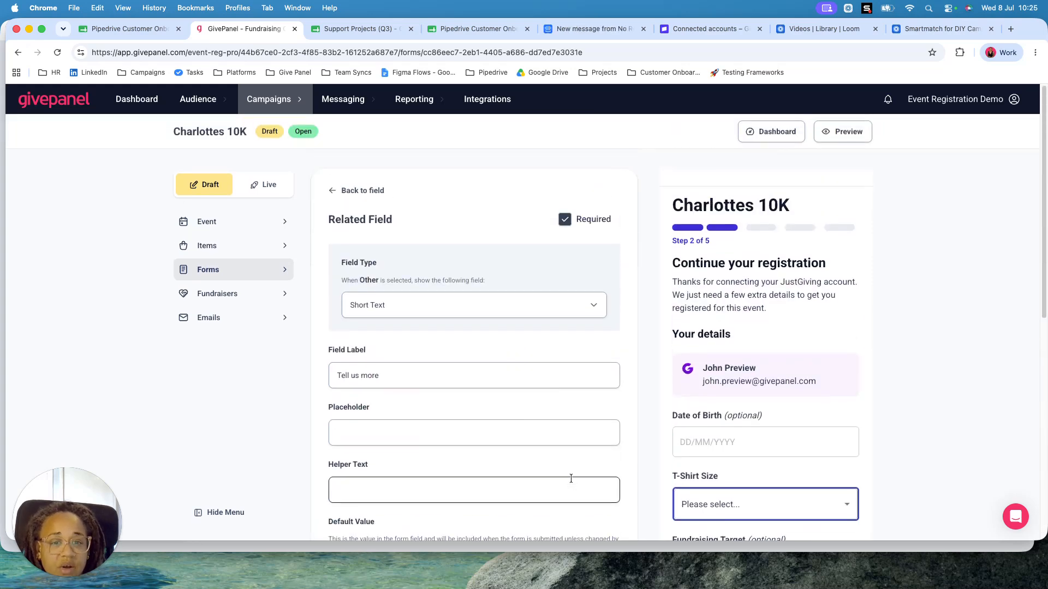
scroll(434, 371, "down", 1)
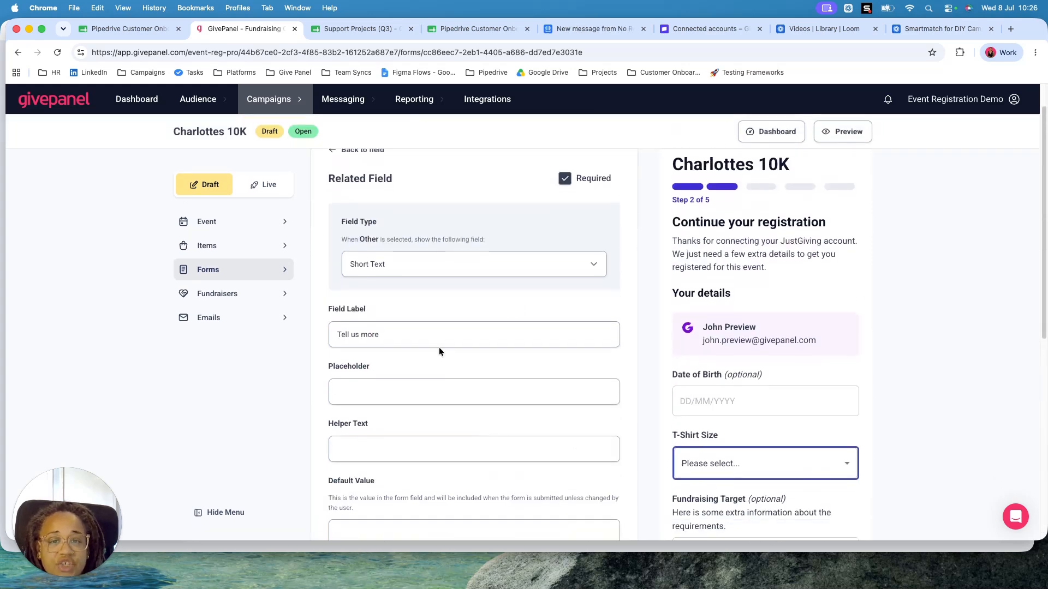
left_click(377, 272)
left_click(380, 310)
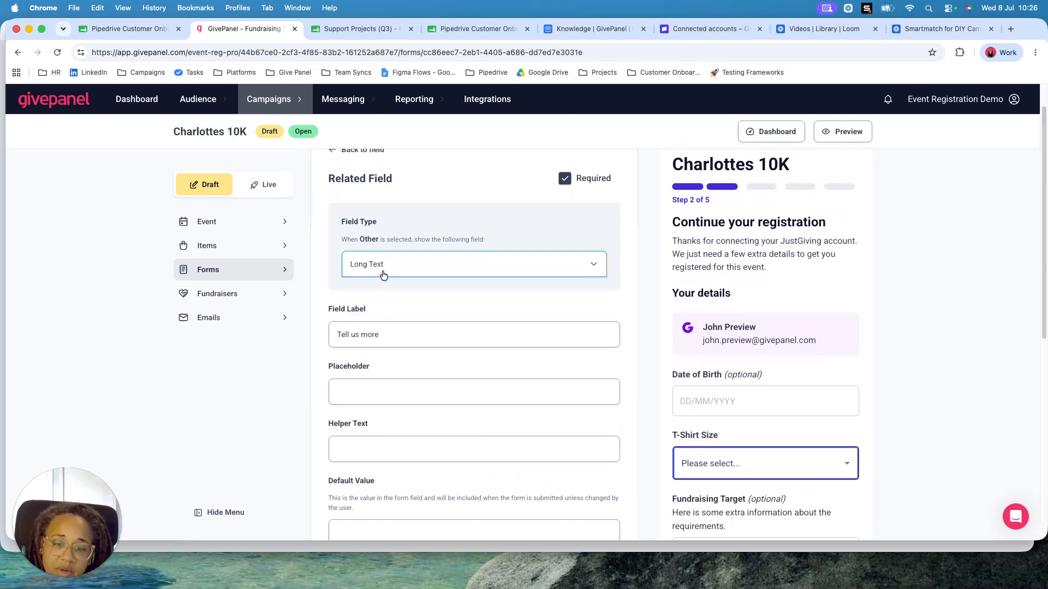
scroll(428, 364, "down", 1)
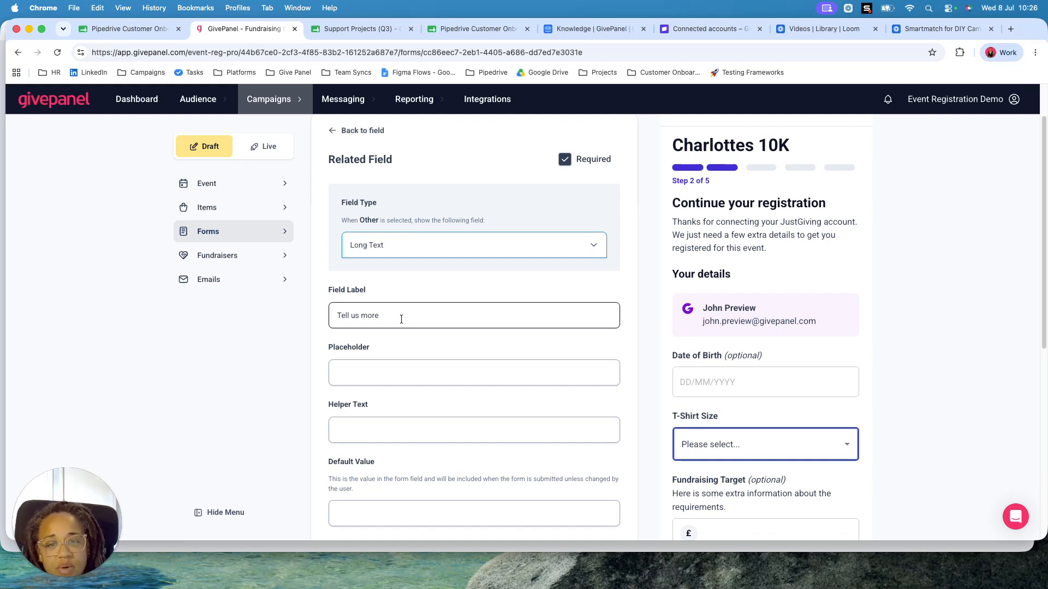
scroll(401, 319, "down", 2)
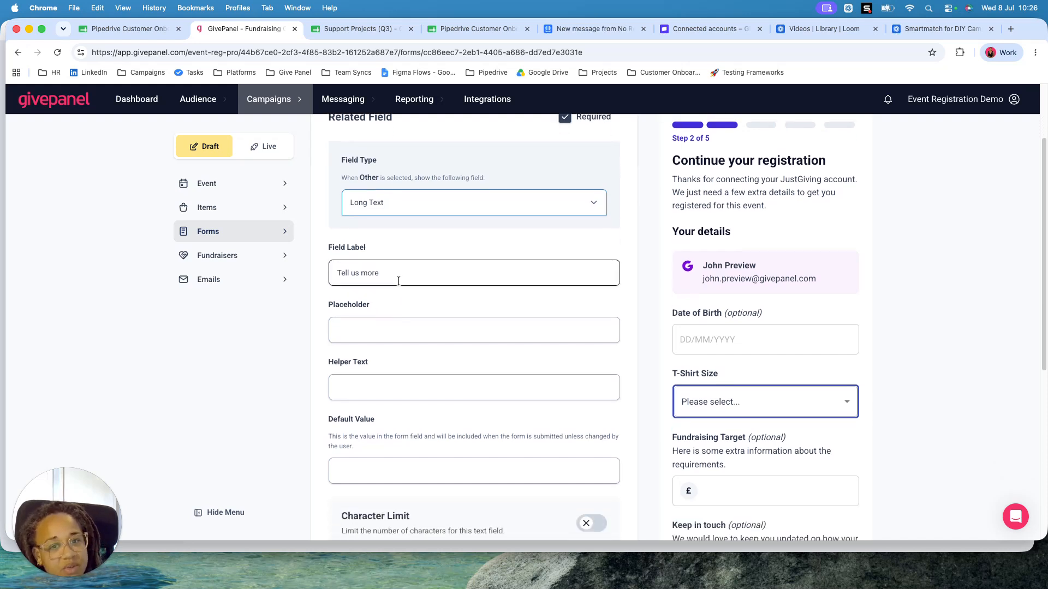
Step: Try the placeholder and character limit settings of the related field, and discard its changes
left_click(393, 331)
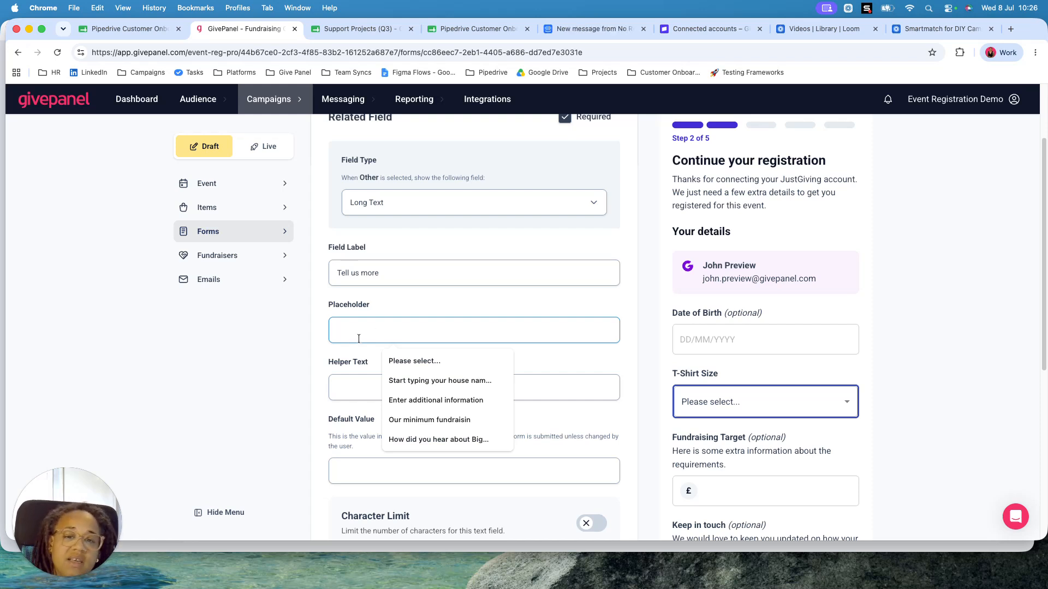
left_click(319, 332)
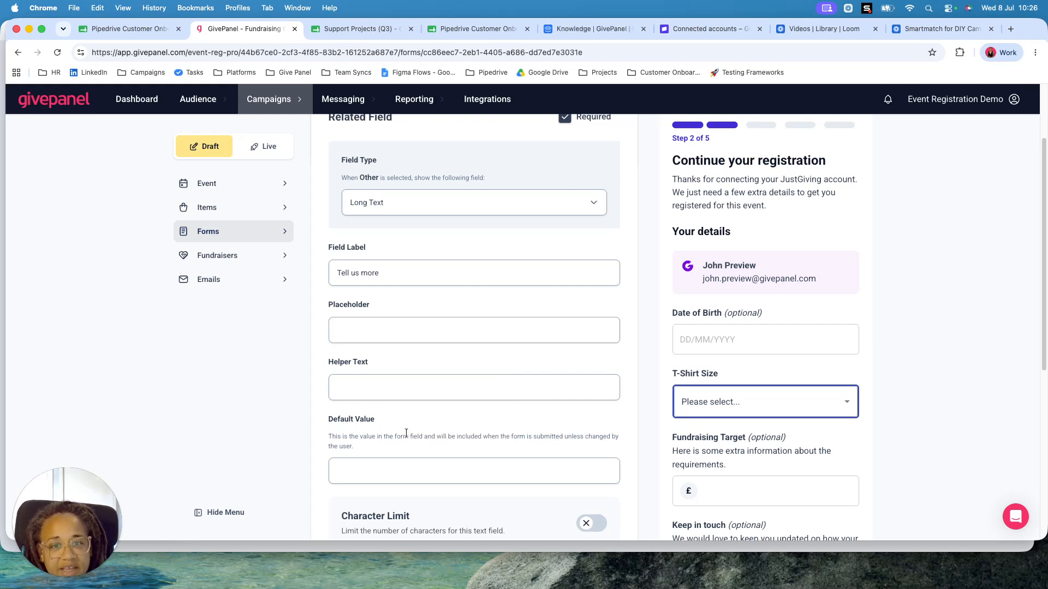
scroll(401, 431, "down", 5)
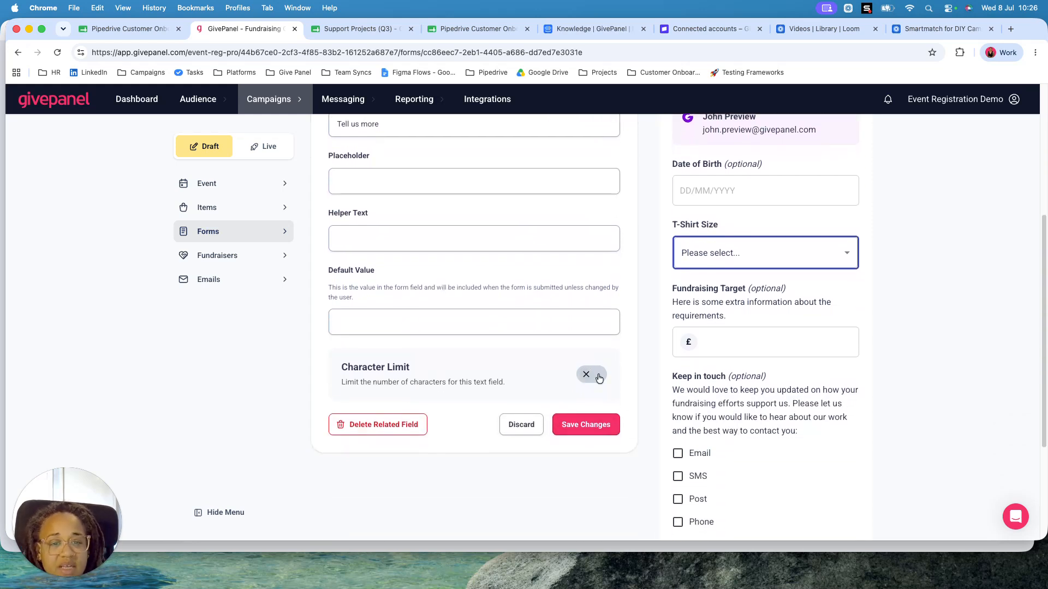
left_click(599, 377)
left_click(594, 376)
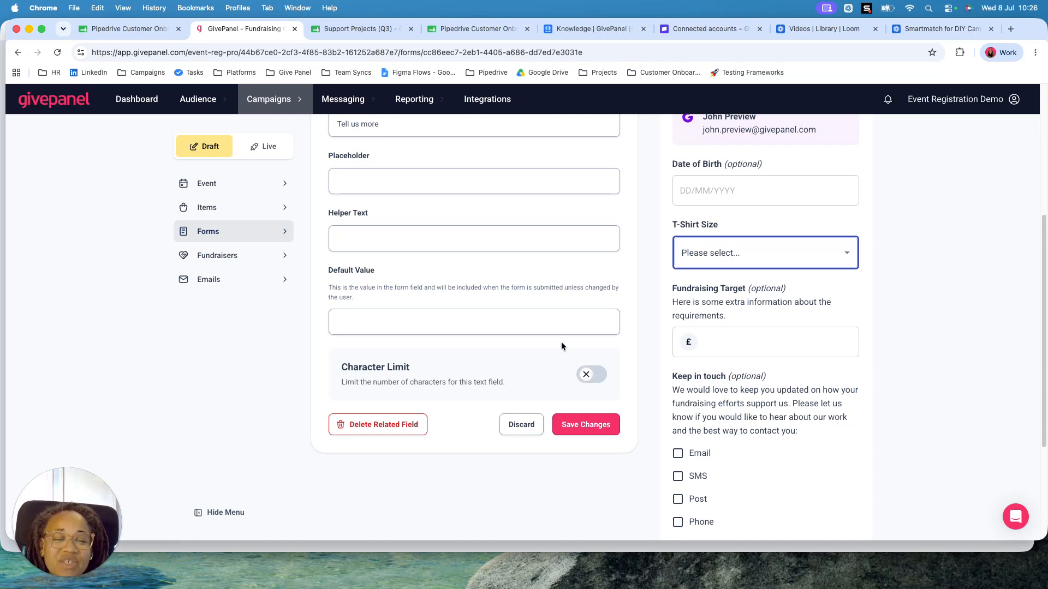
left_click(600, 375)
left_click(602, 376)
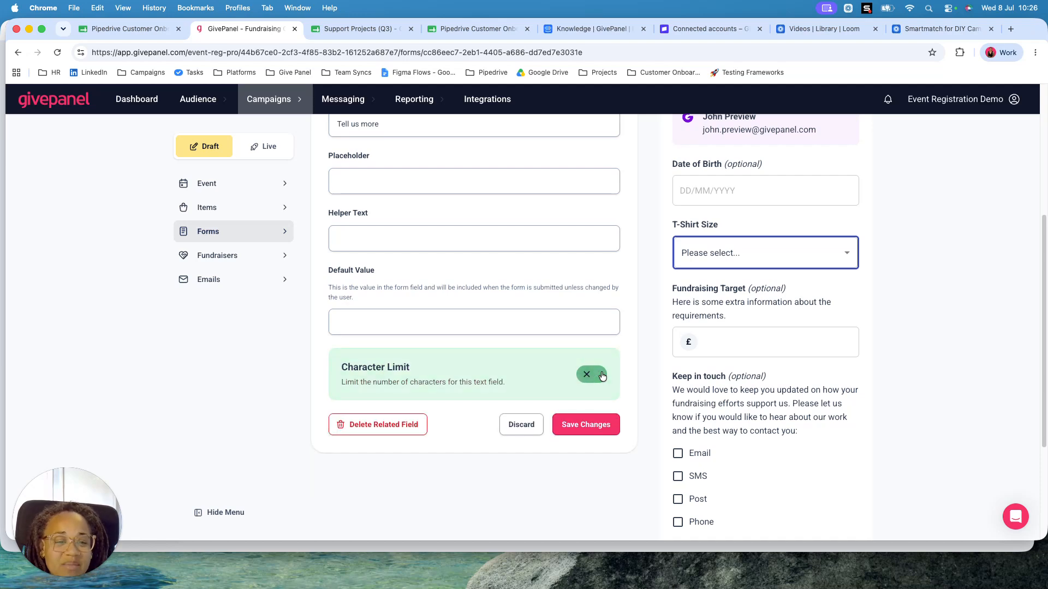
left_click(534, 426)
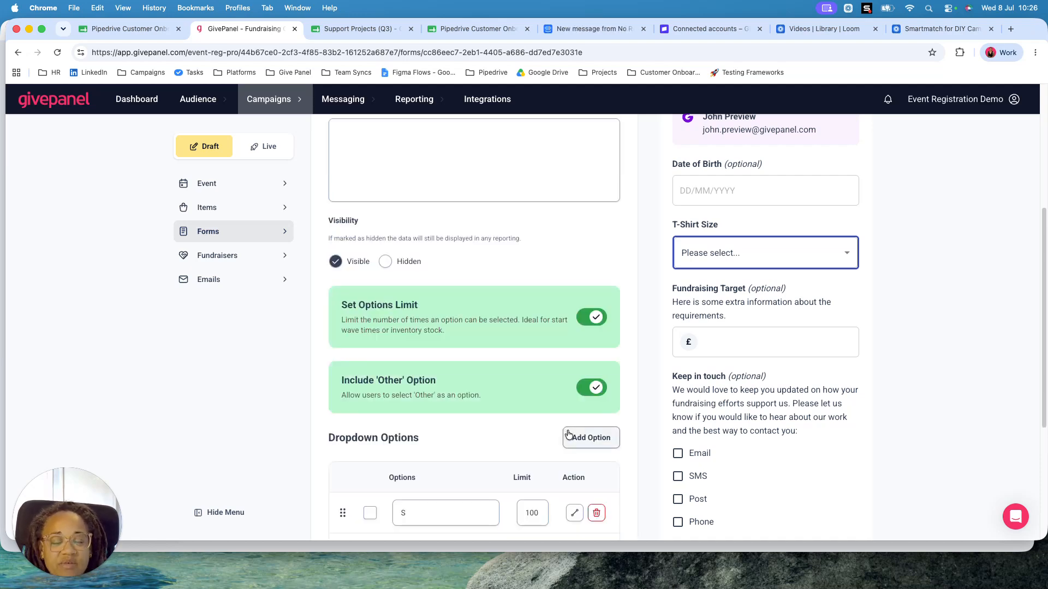
Step: Save the T-Shirt Size dropdown changes and check its options in the form preview
scroll(567, 432, "down", 5)
scroll(567, 430, "up", 5)
scroll(568, 430, "down", 6)
left_click(600, 497)
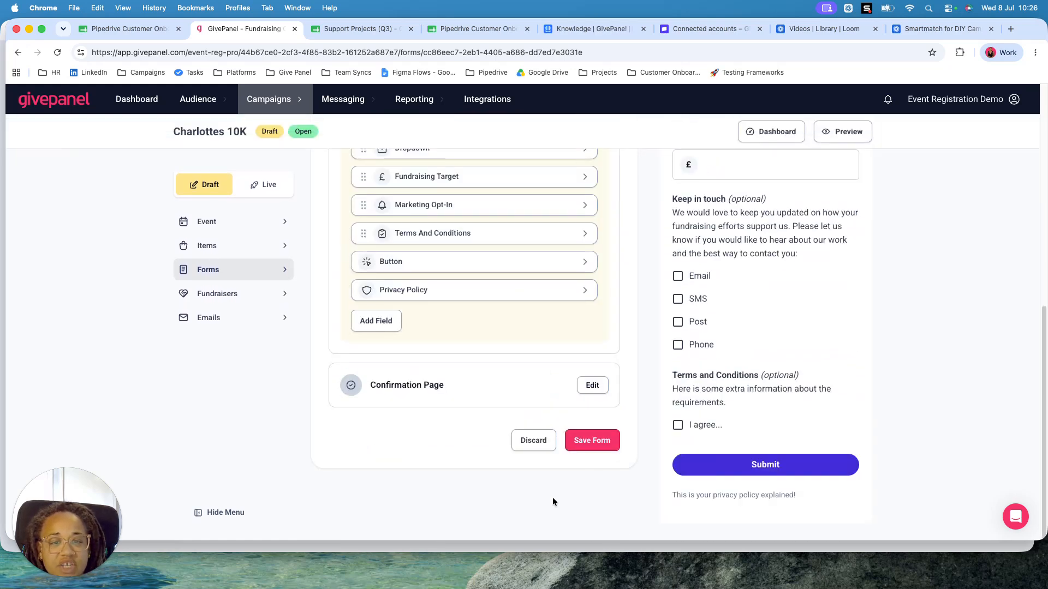
scroll(519, 486, "up", 3)
scroll(488, 446, "up", 3)
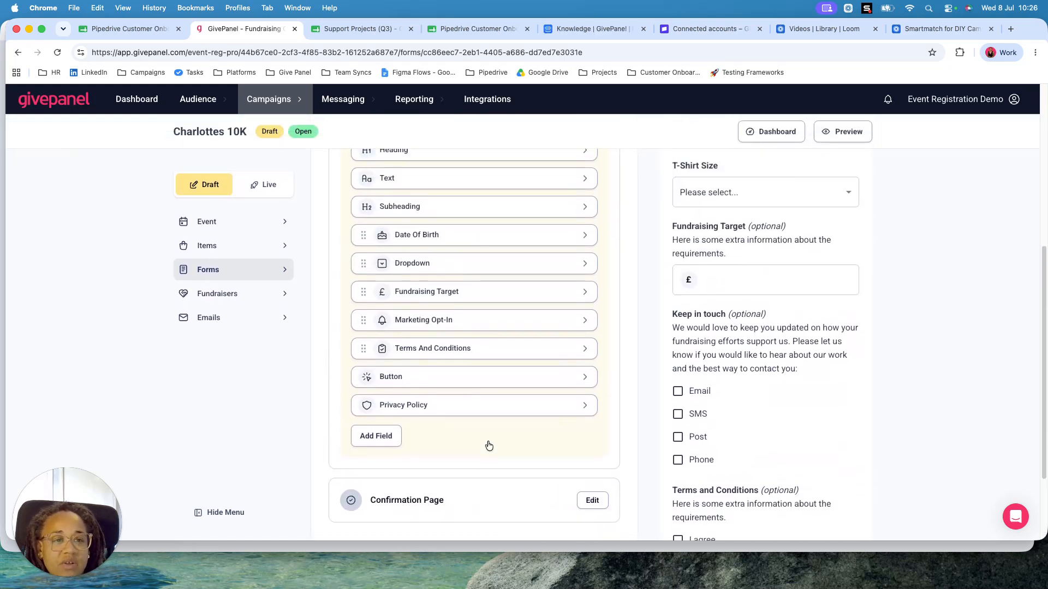
left_click(846, 227)
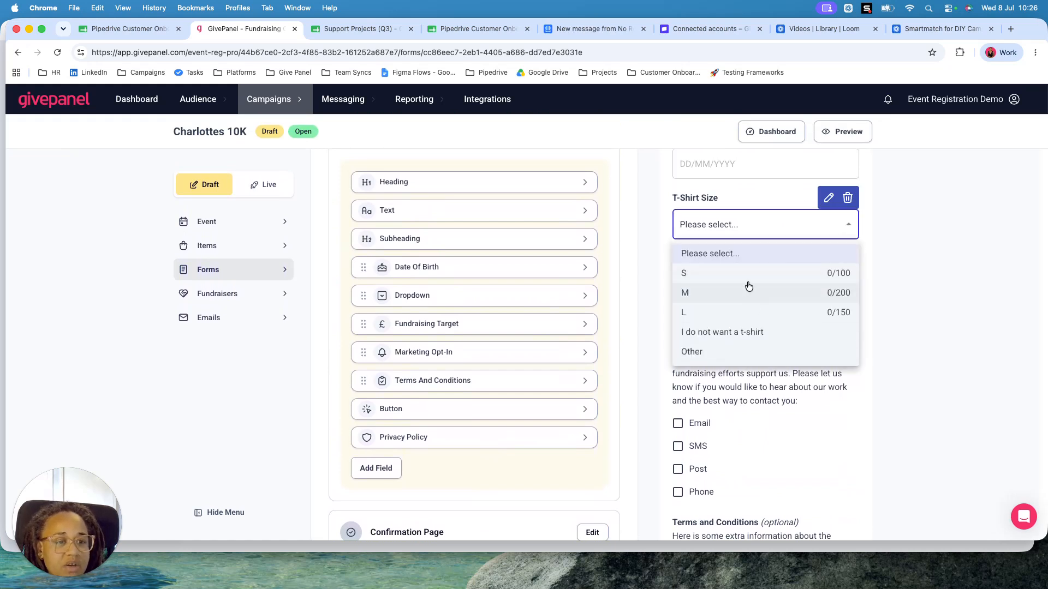
left_click(906, 333)
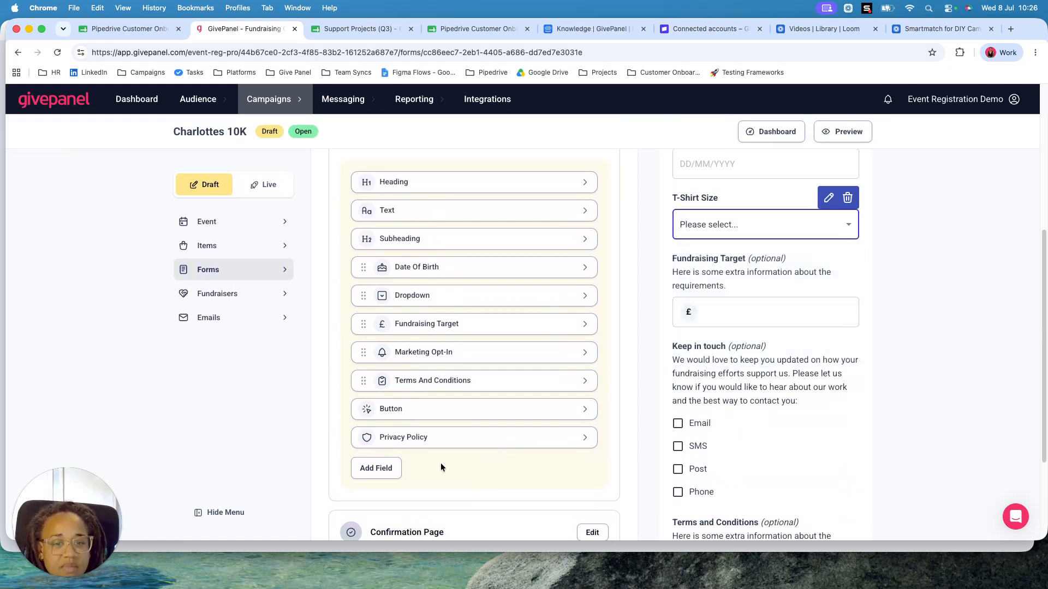
Step: Add the default Emergency Contact field to the form and review its contact fields in the preview
left_click(381, 470)
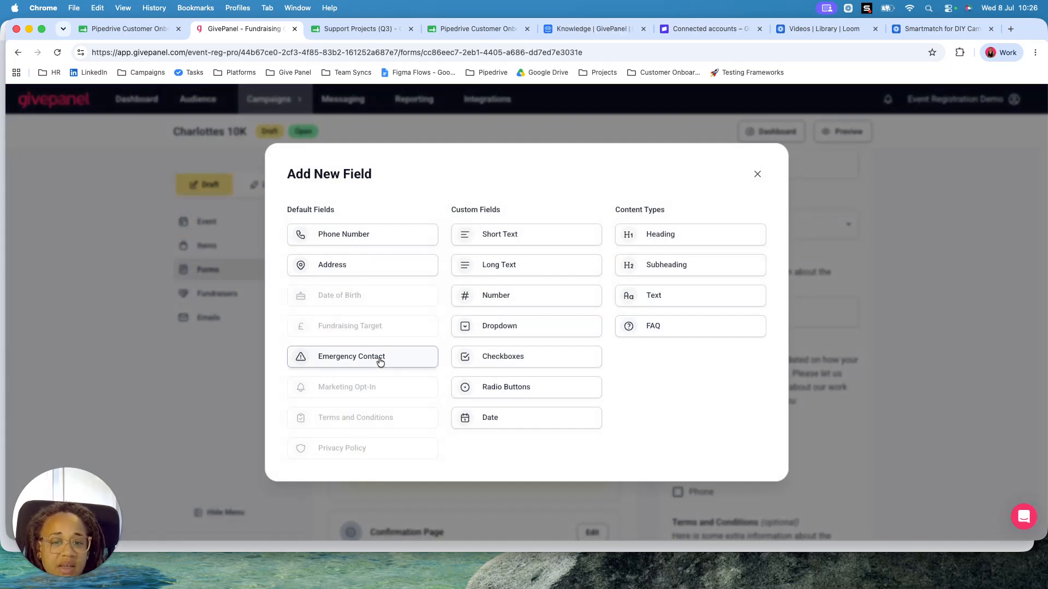
left_click(381, 362)
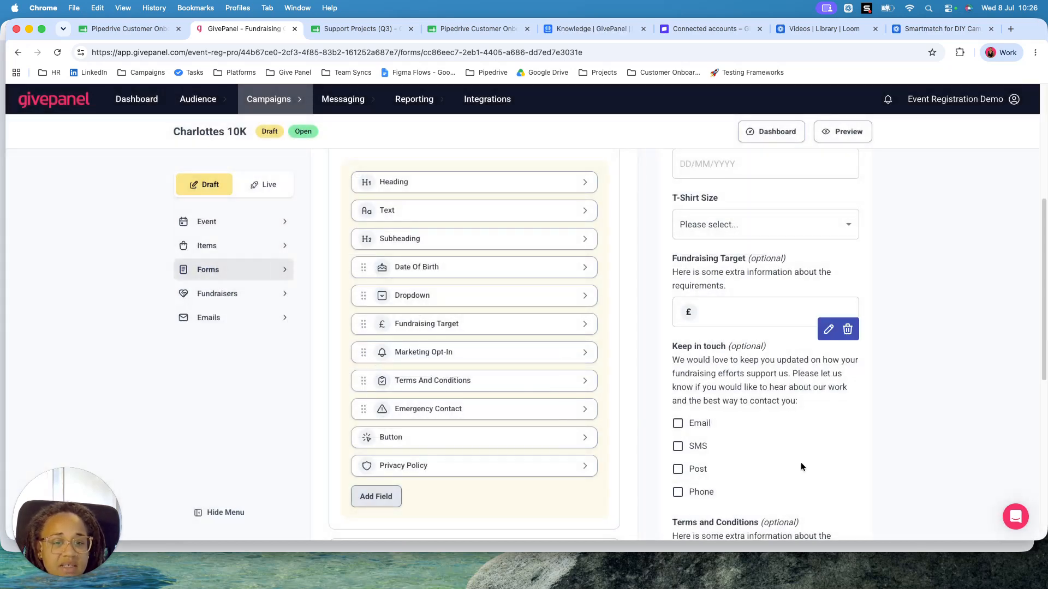
scroll(801, 463, "down", 6)
scroll(800, 463, "down", 1)
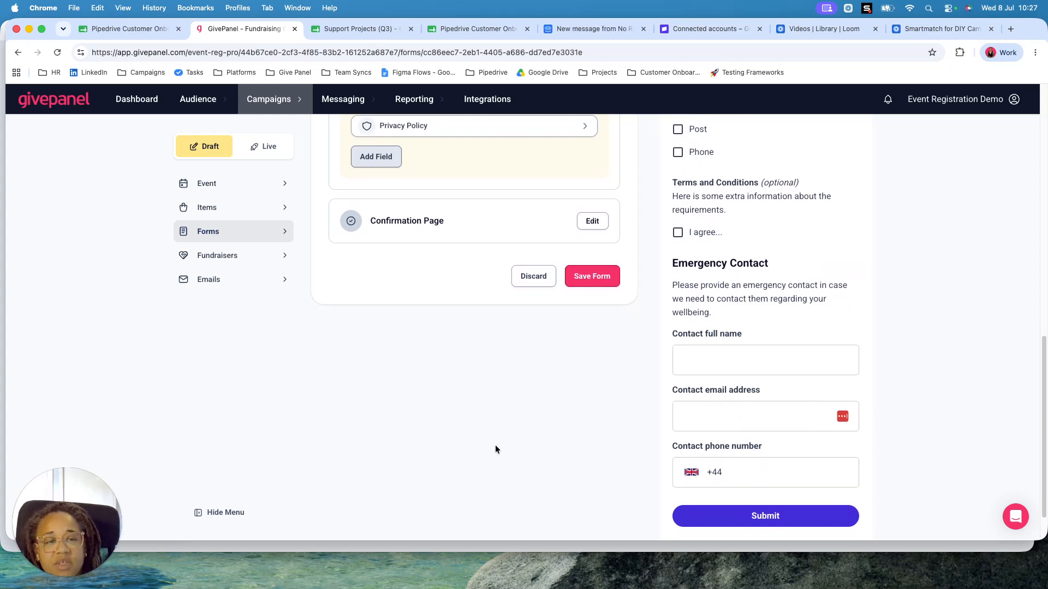
scroll(496, 447, "up", 5)
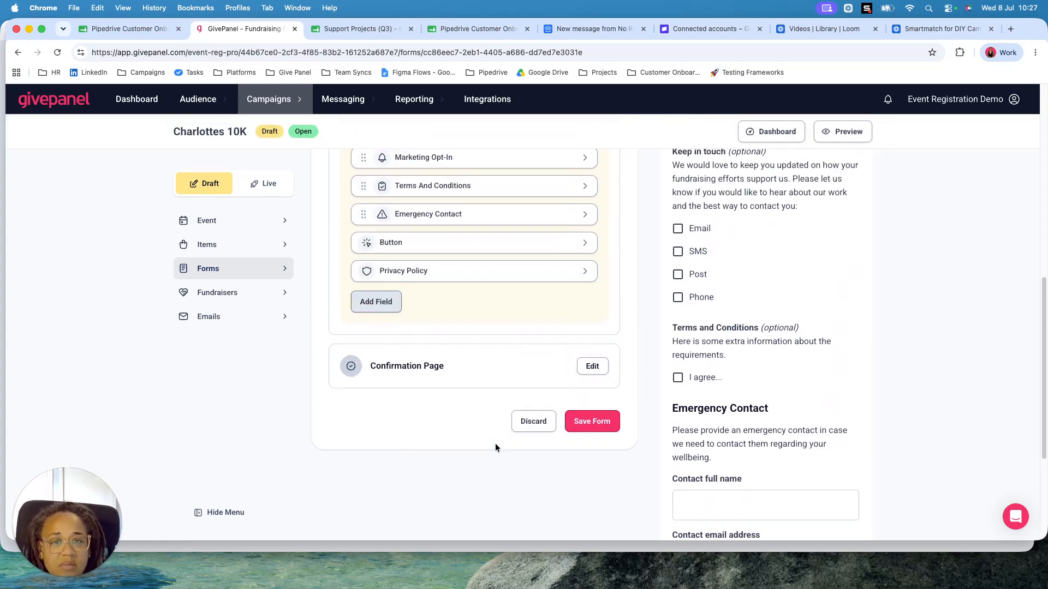
scroll(498, 446, "up", 2)
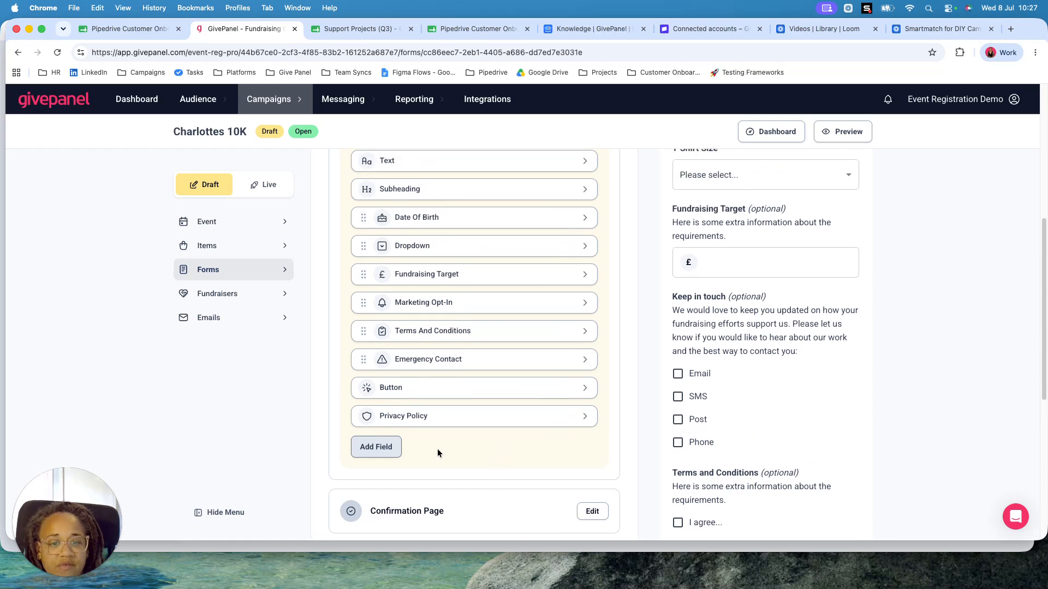
Step: Add the default Address field to the form and review its address lines in the preview
left_click(381, 447)
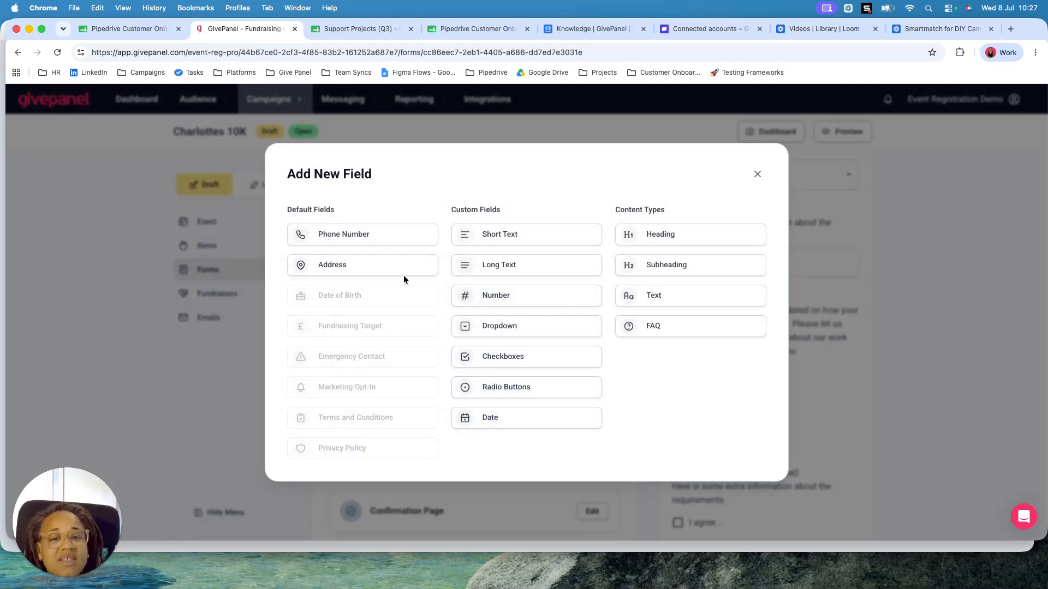
left_click(394, 265)
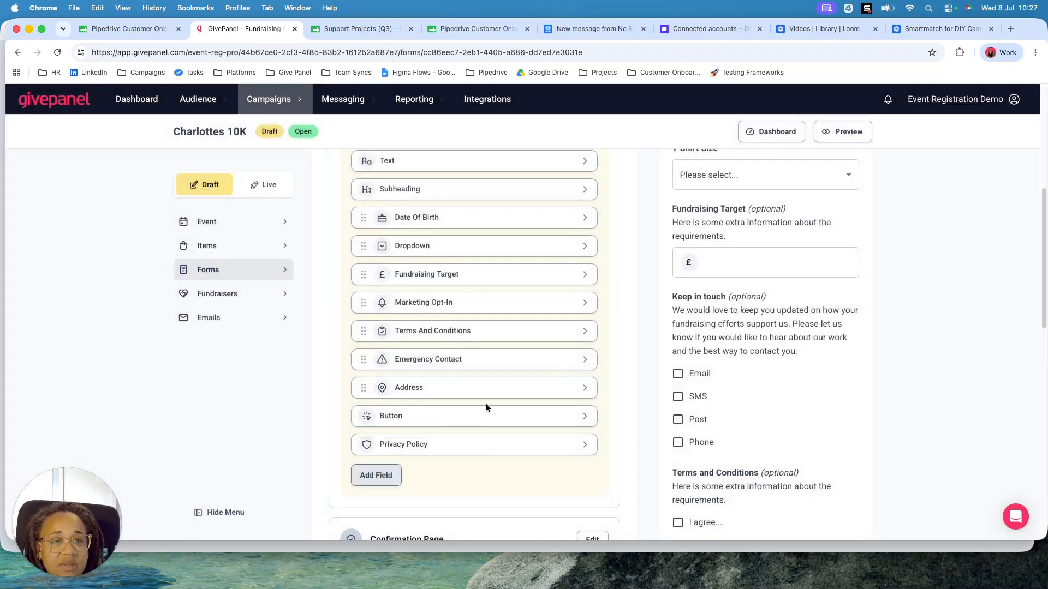
scroll(486, 407, "down", 8)
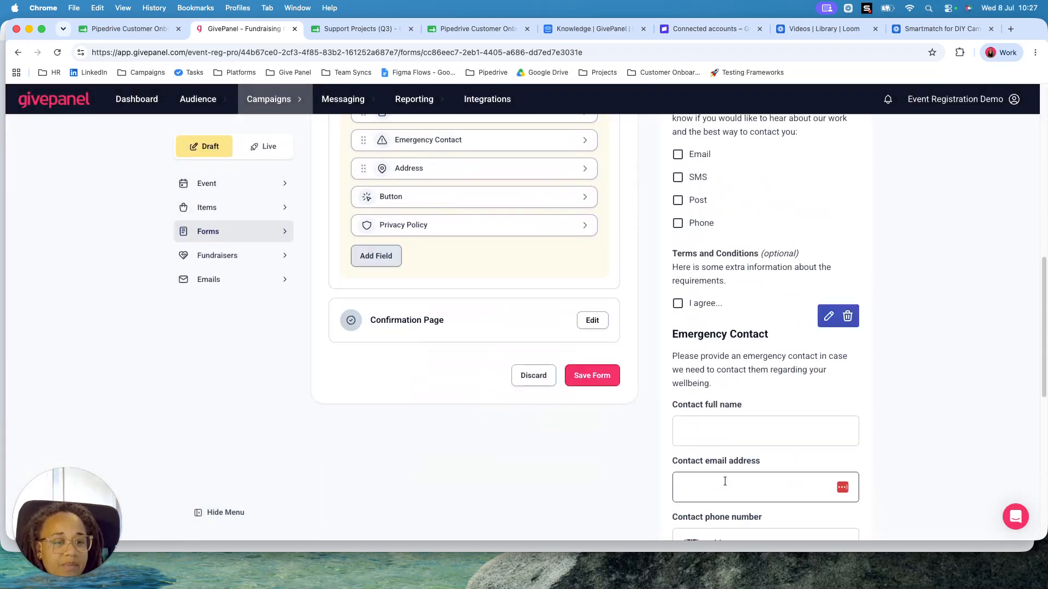
scroll(726, 484, "down", 10)
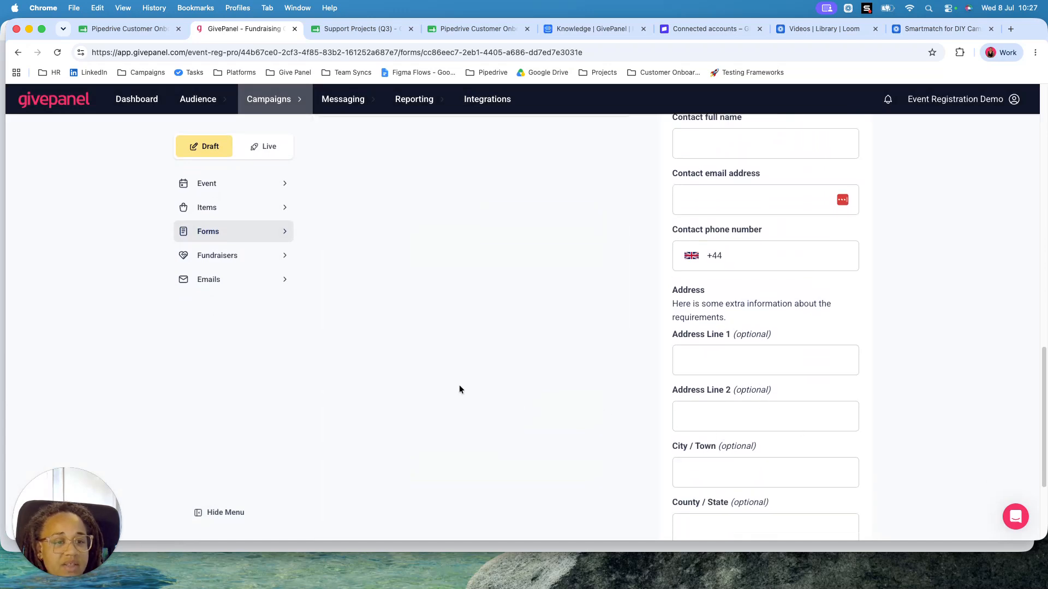
scroll(458, 388, "up", 12)
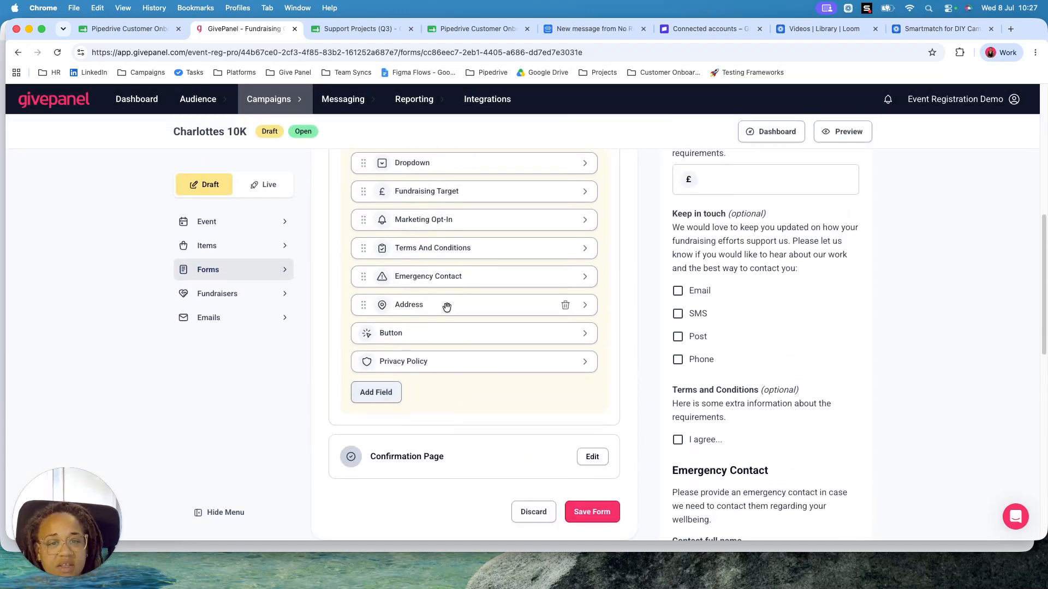
Step: Open the Address field's settings and enable address lookup
left_click(445, 307)
left_click(568, 222)
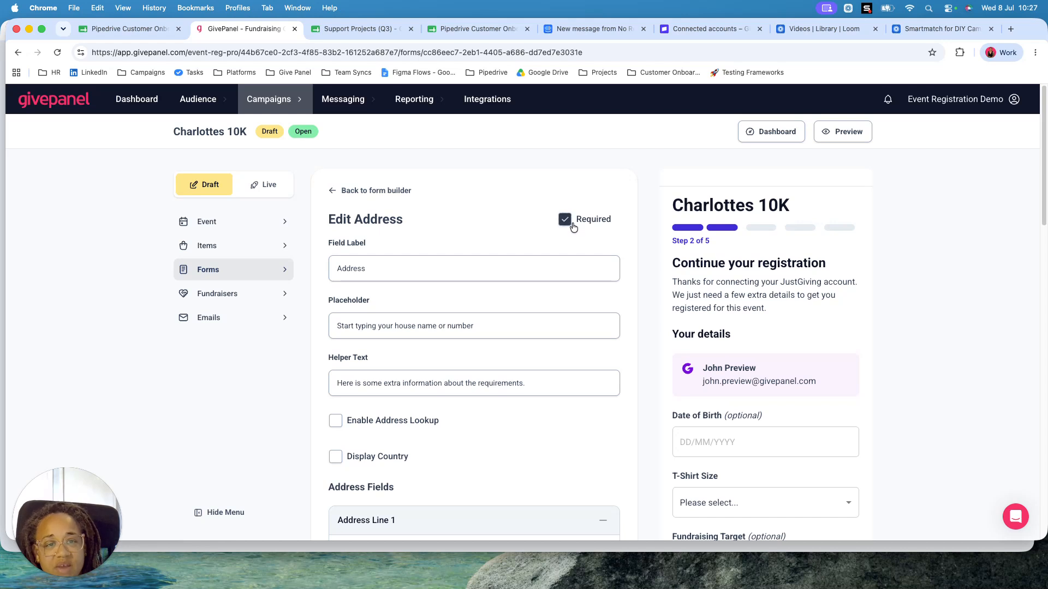
left_click(565, 219)
scroll(525, 441, "down", 5)
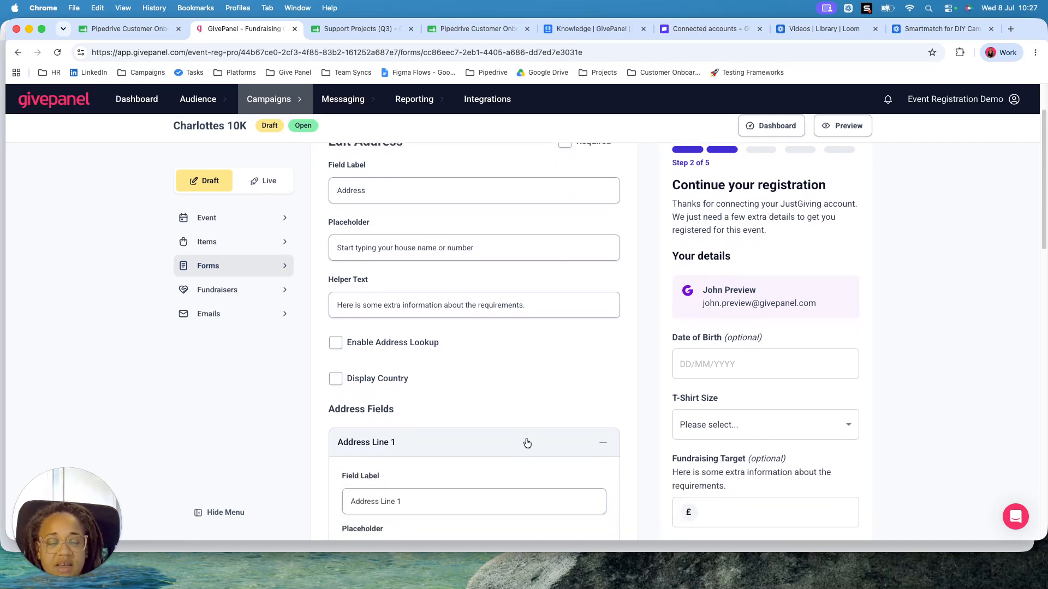
left_click(409, 310)
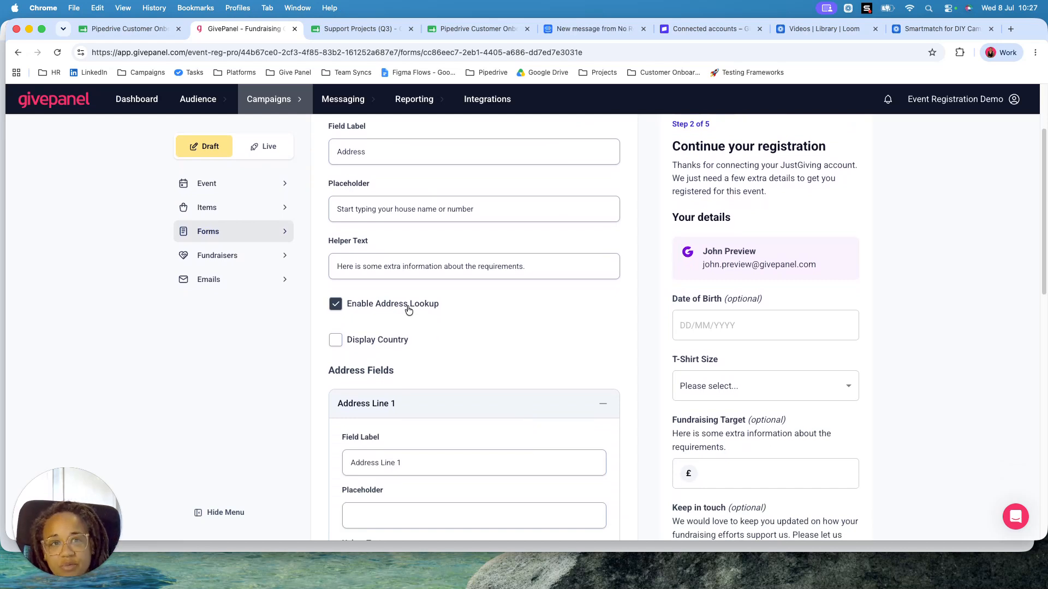
Step: Display the country in the Address field without restricting it to the UK
left_click(377, 342)
left_click(377, 342)
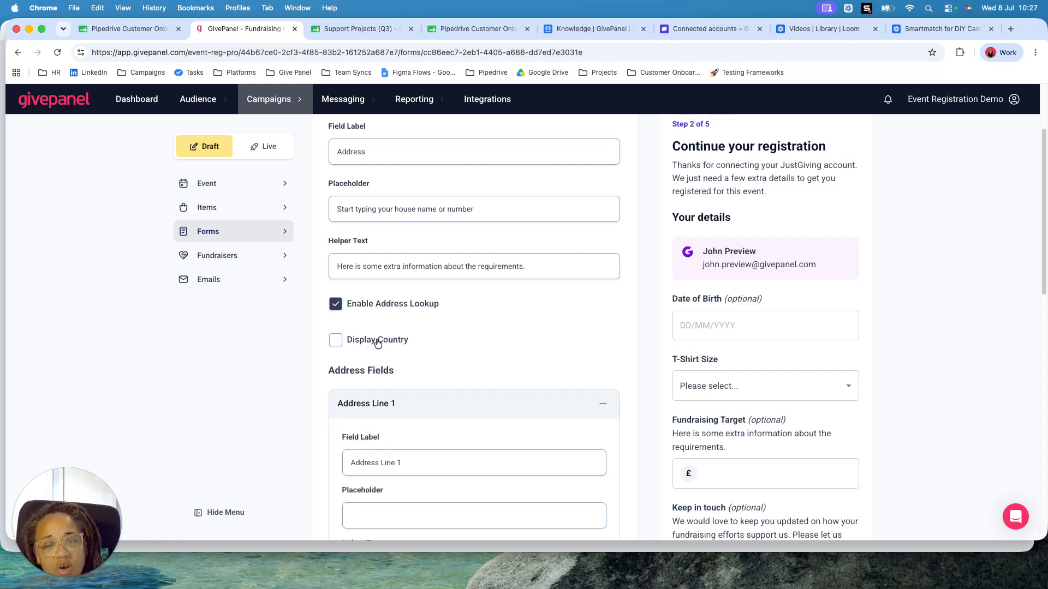
left_click(378, 341)
left_click(391, 380)
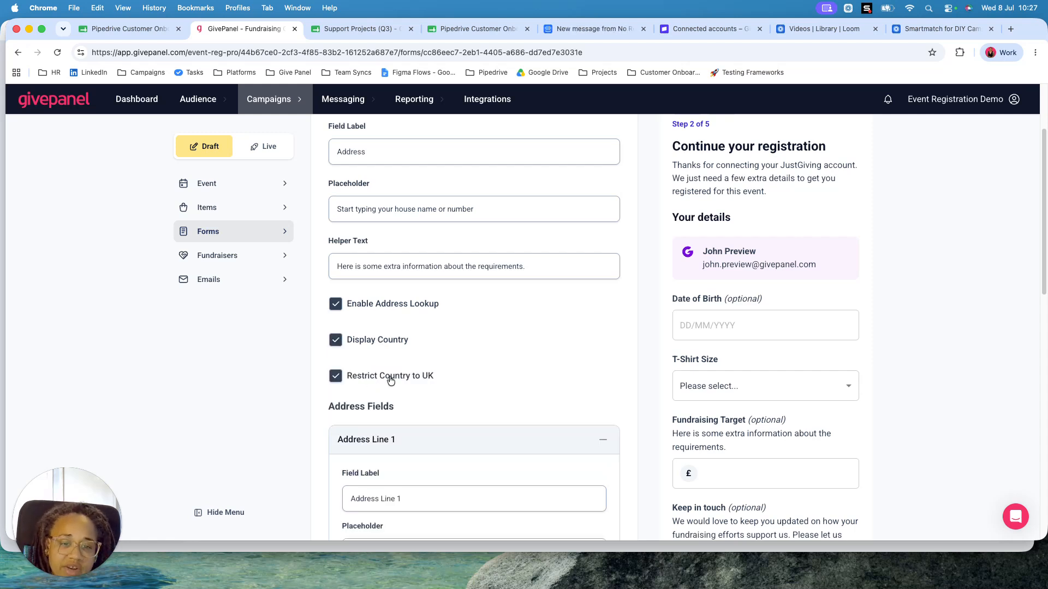
left_click(390, 380)
left_click(386, 340)
left_click(386, 340)
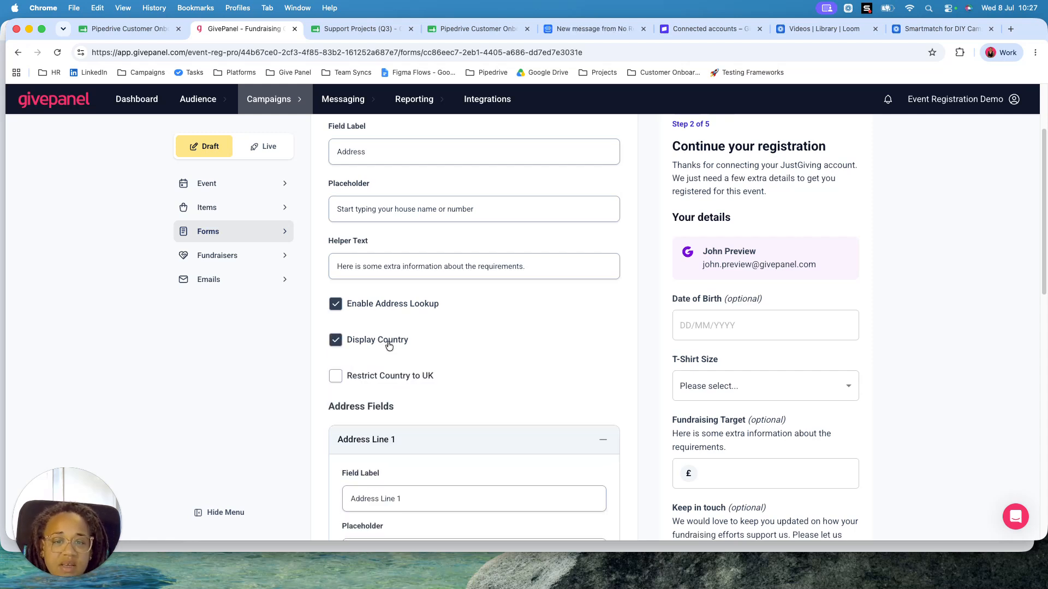
Step: Relabel the Address field's County / State line as County
scroll(457, 435, "down", 5)
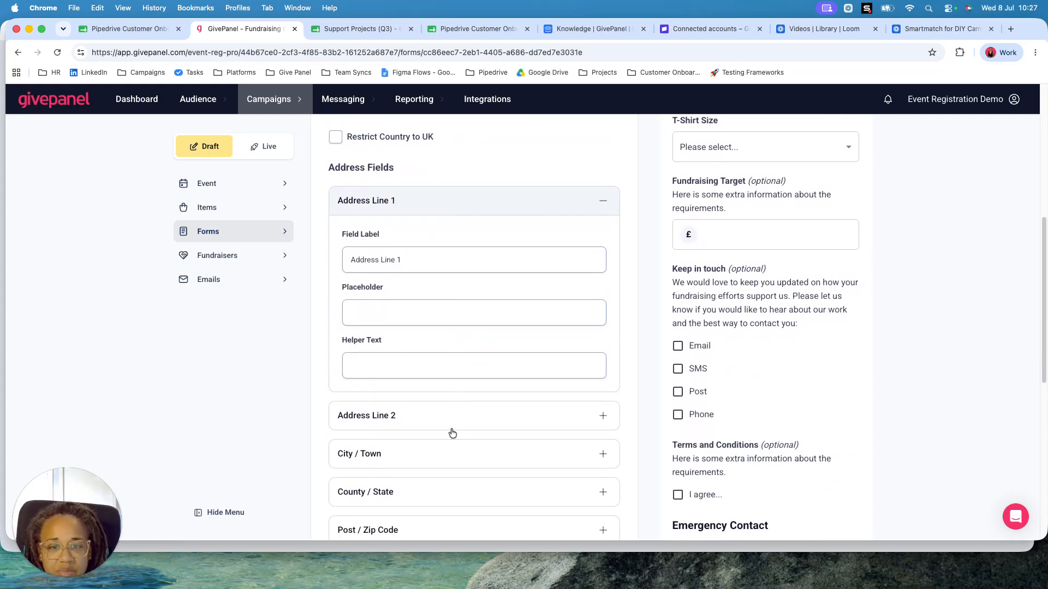
scroll(447, 431, "down", 2)
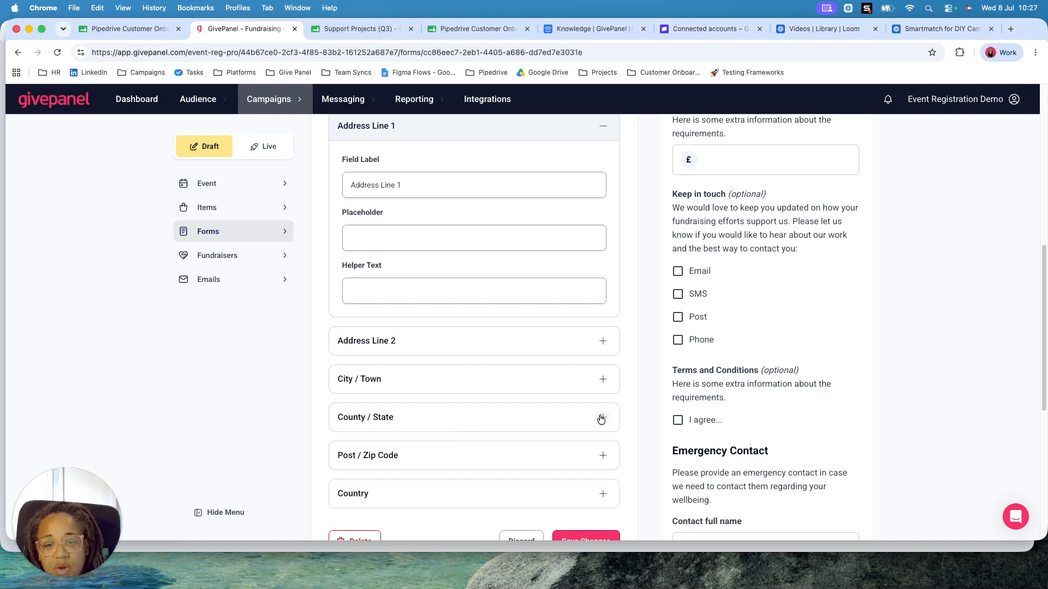
scroll(597, 424, "down", 1)
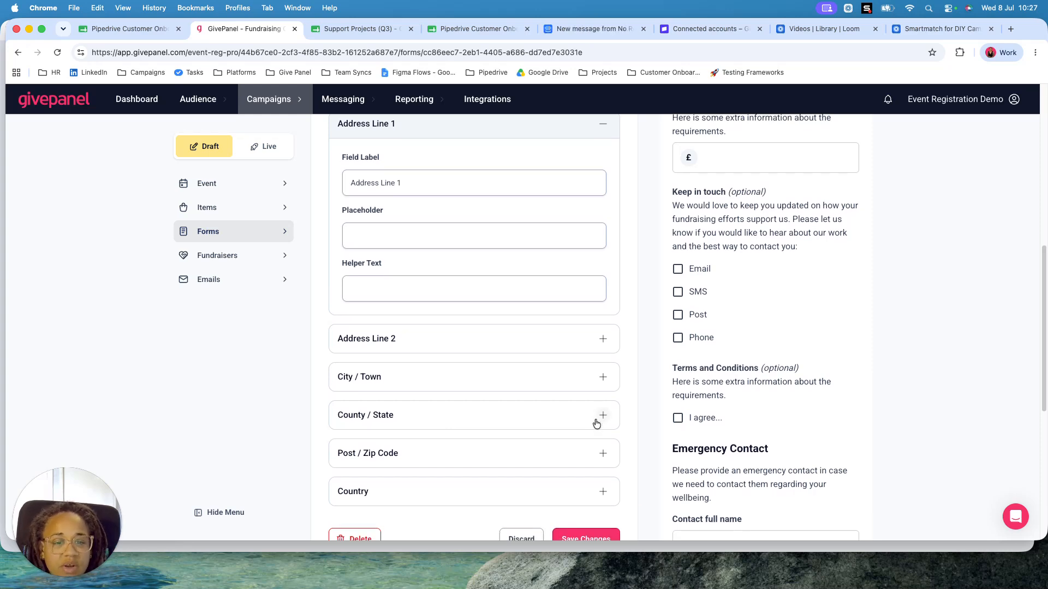
left_click(604, 417)
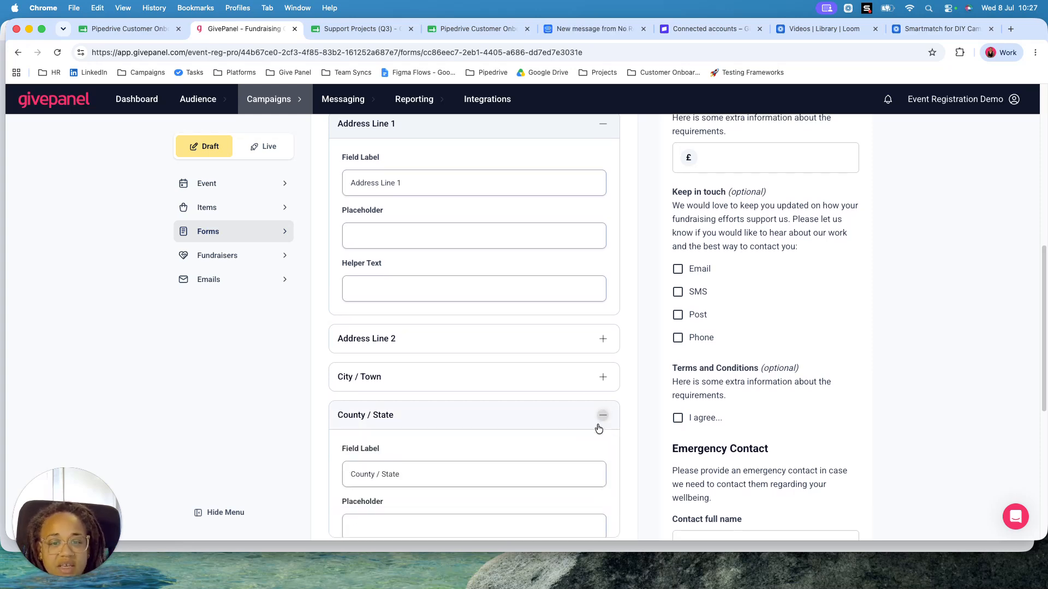
left_click(409, 309)
left_click_drag(411, 312, 376, 310)
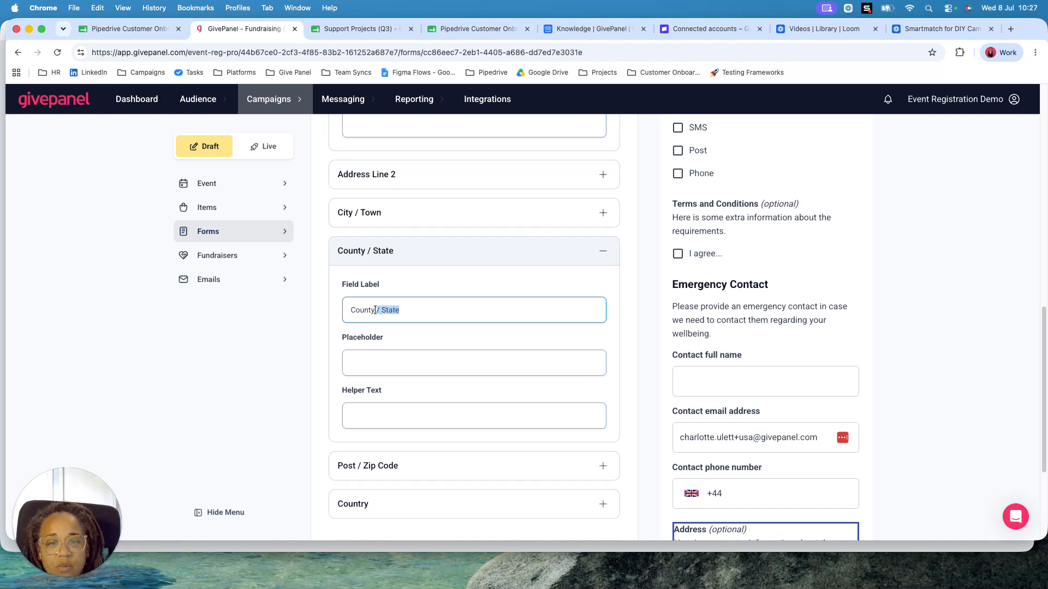
key("BackSpace")
left_click(604, 258)
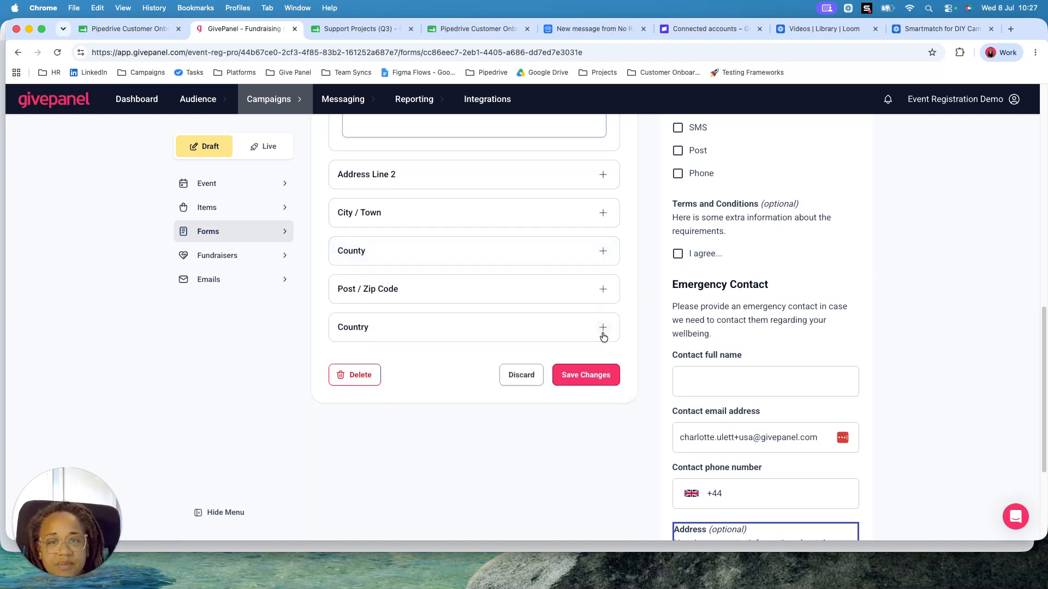
Step: Remove the word Zip from the Post / Zip Code line's label and save the Address field's changes
left_click(605, 290)
left_click_drag(391, 345, 368, 345)
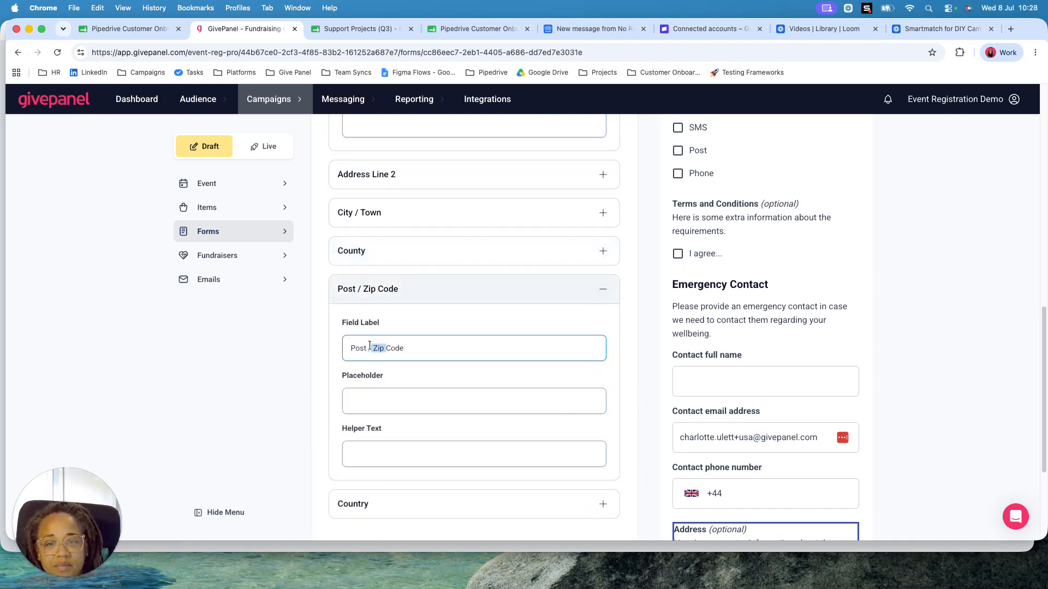
key("BackSpace")
left_click(603, 289)
scroll(501, 421, "up", 10)
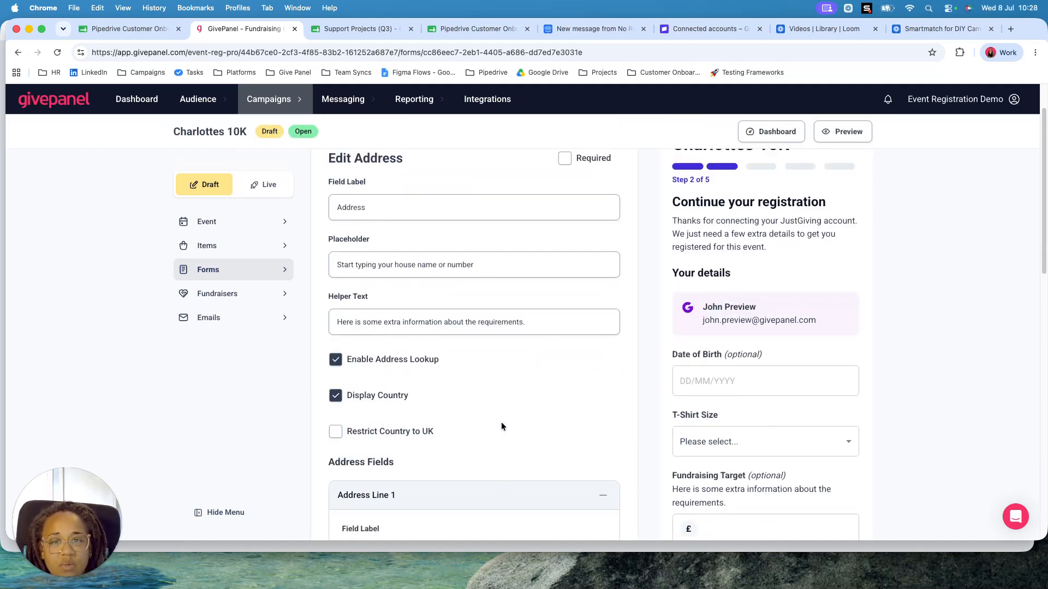
scroll(498, 426, "down", 10)
left_click(582, 432)
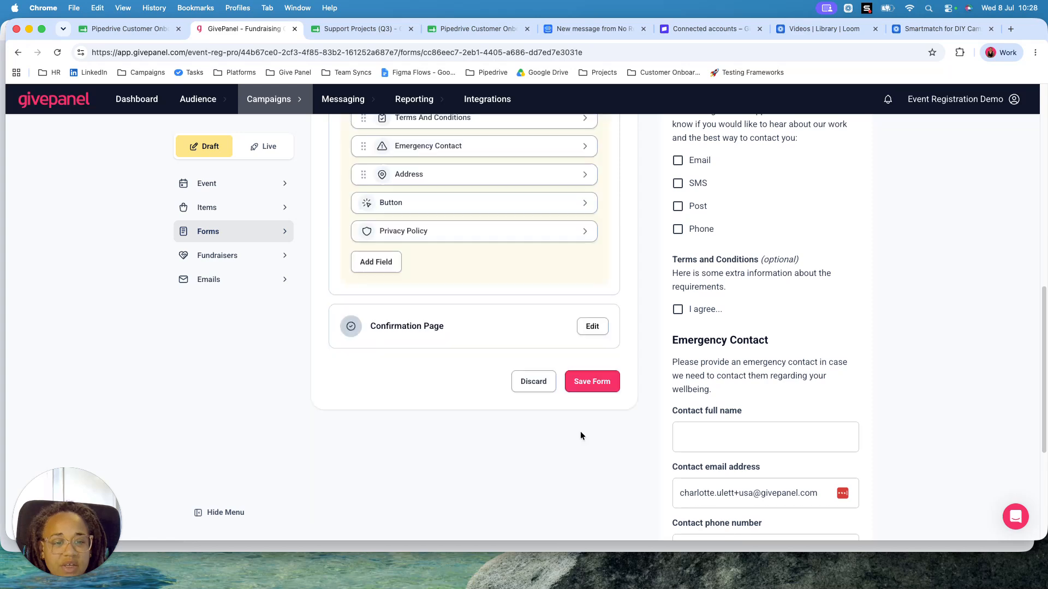
Step: Review the completed field list and try the address lookup box in the form preview
scroll(480, 454, "up", 3)
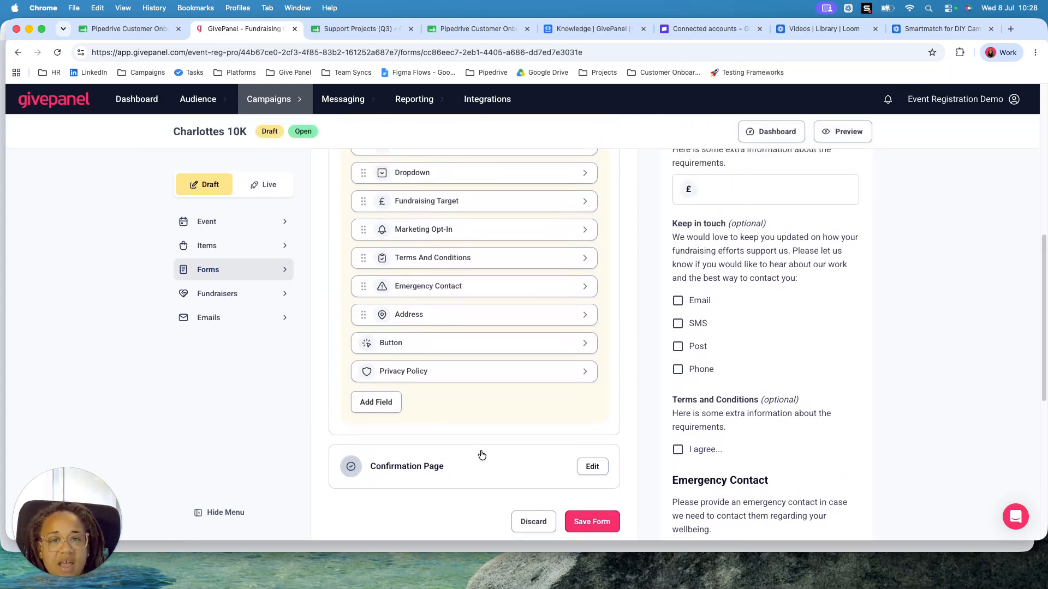
scroll(558, 424, "up", 4)
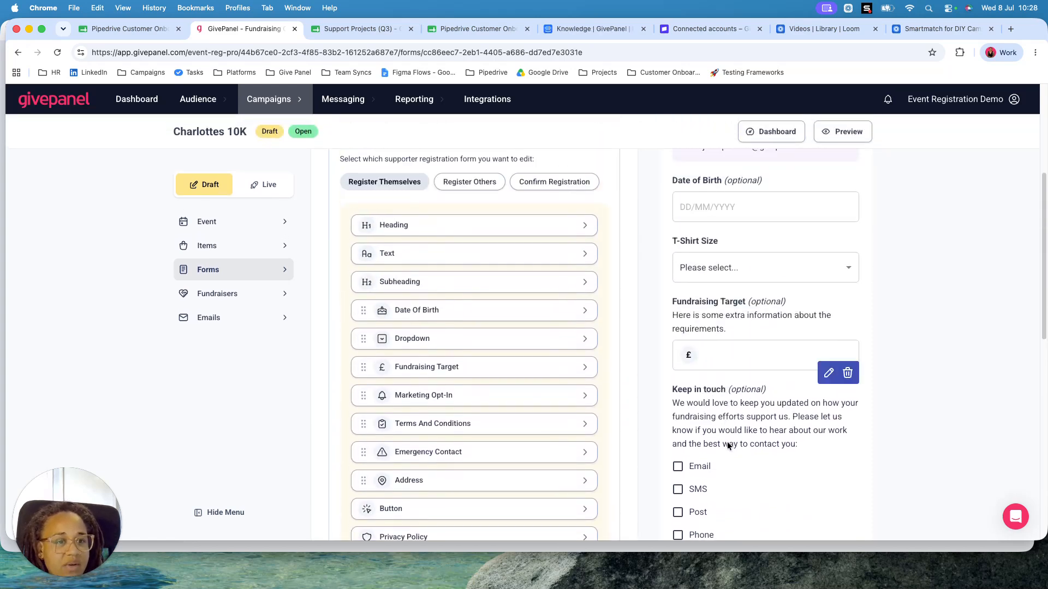
scroll(760, 473, "down", 11)
scroll(760, 476, "down", 1)
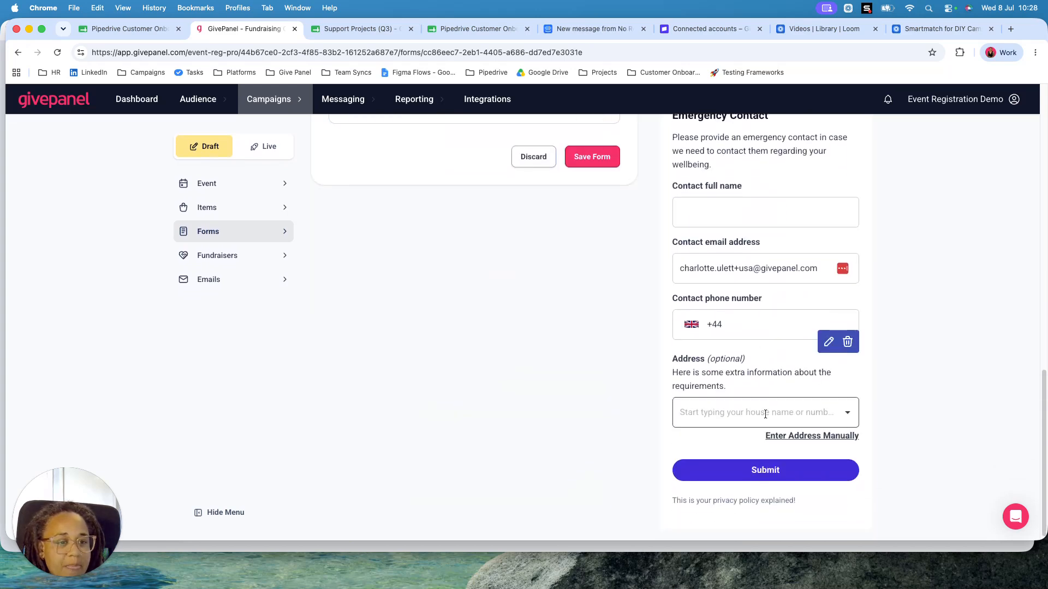
left_click(807, 415)
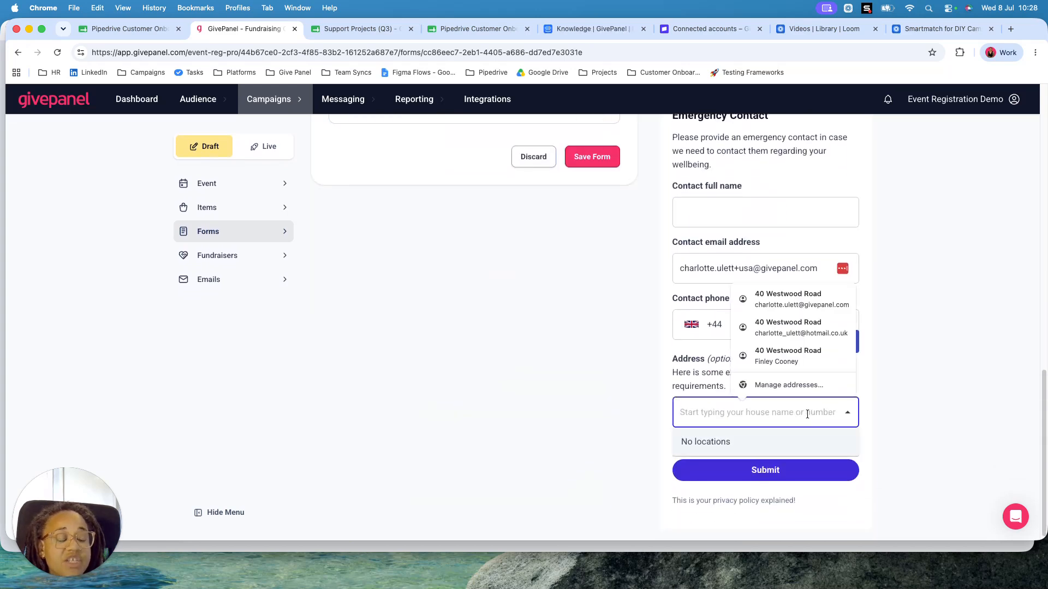
left_click(895, 423)
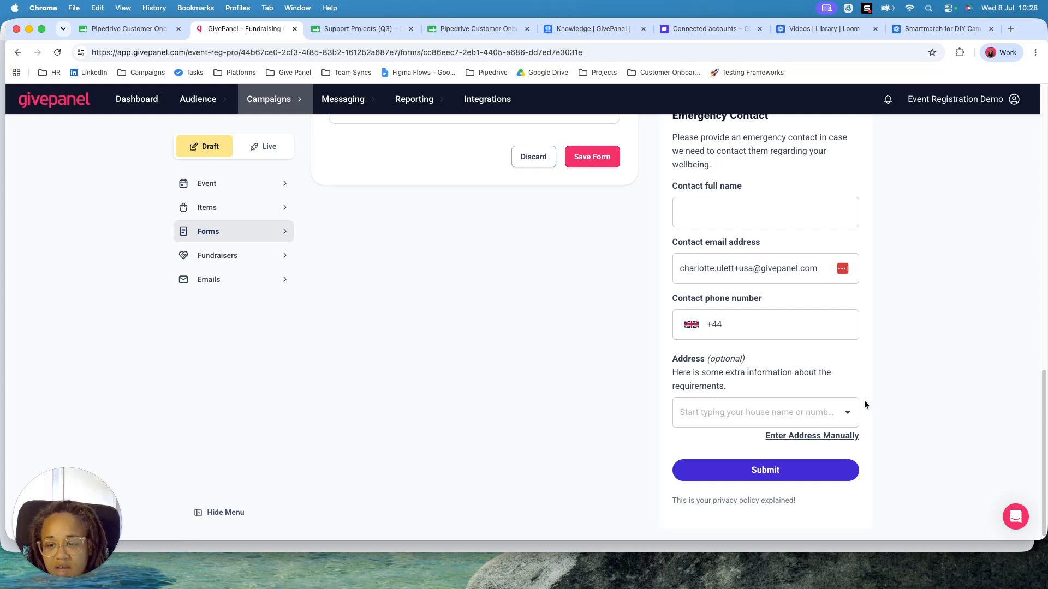
Step: In the Register Others form for the Adult Ticket, hide Date Of Birth, Dropdown, Emergency Contact, Address and Fundraising Target
scroll(479, 475, "up", 10)
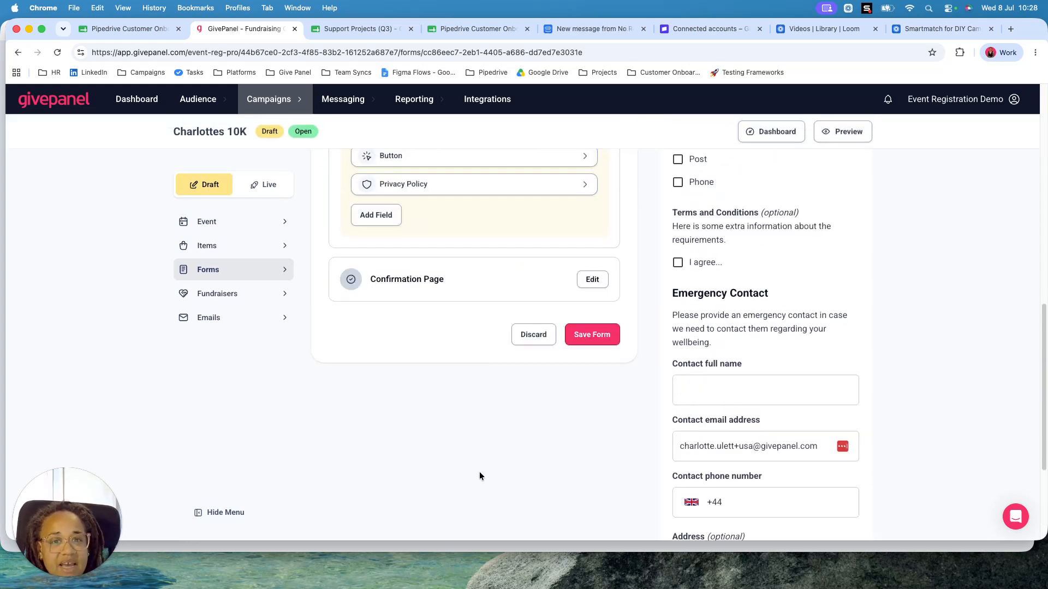
scroll(479, 472, "up", 4)
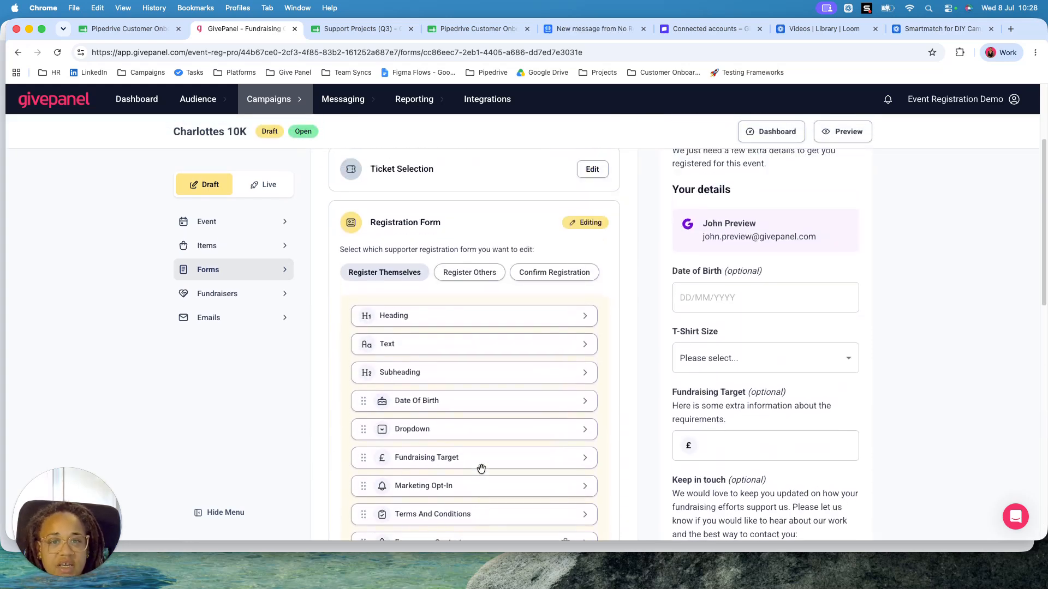
scroll(481, 469, "down", 3)
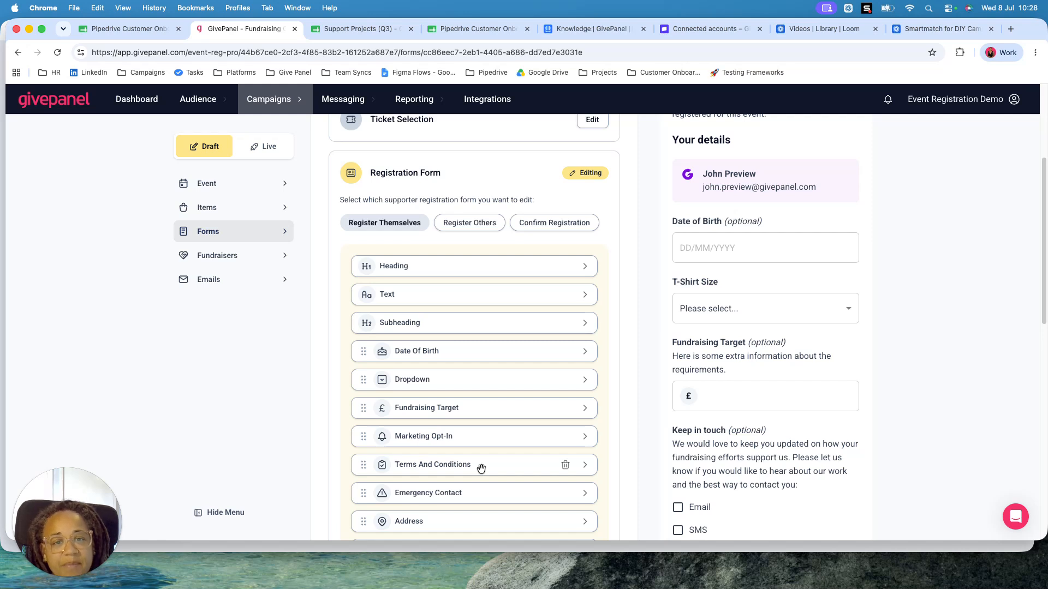
left_click(469, 226)
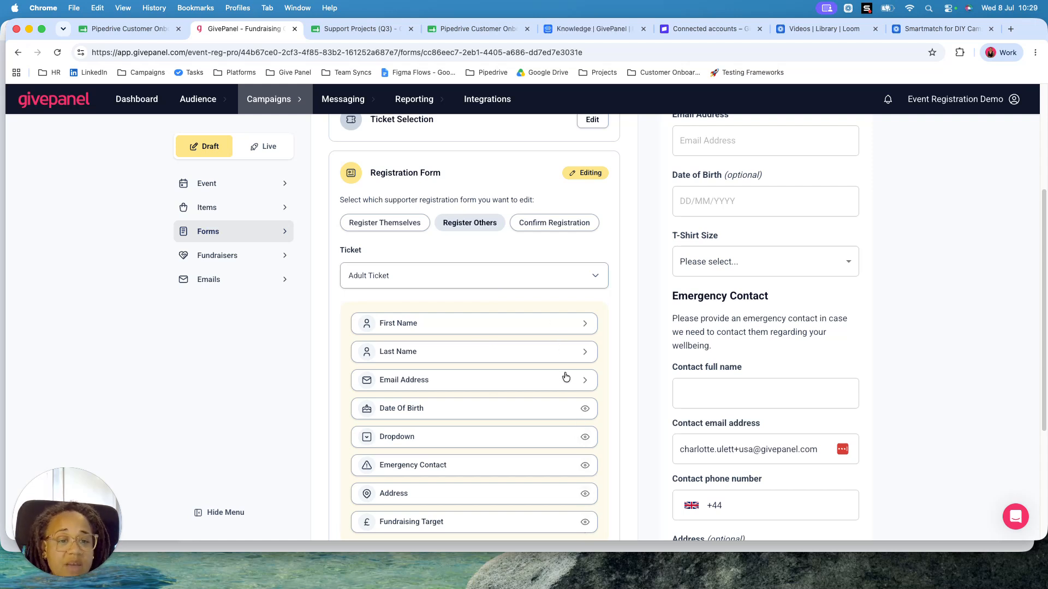
scroll(569, 386, "down", 2)
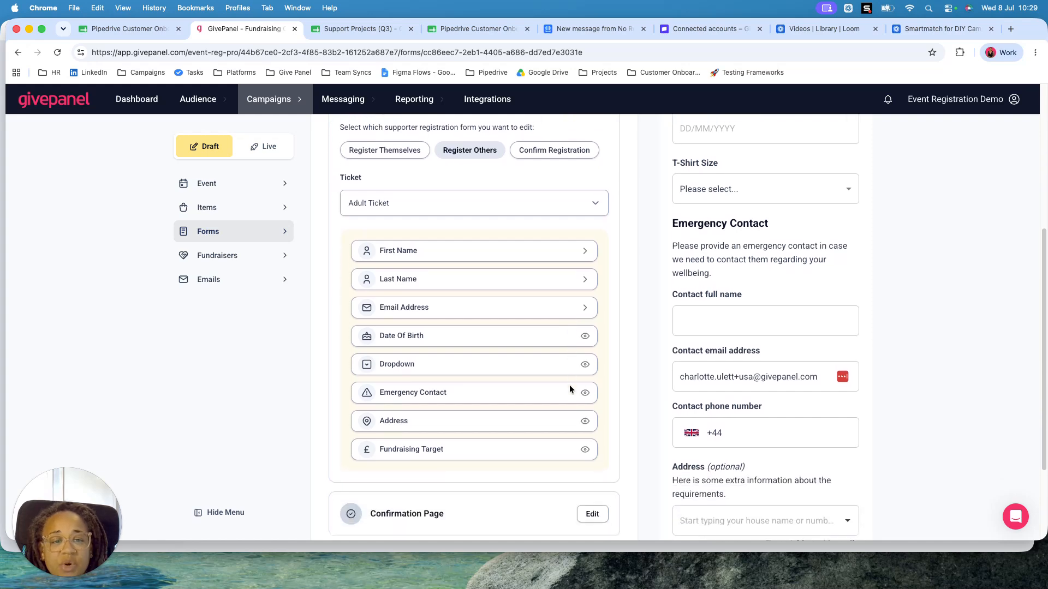
left_click(585, 334)
left_click(584, 362)
left_click(585, 391)
left_click(585, 418)
left_click(584, 447)
scroll(545, 423, "up", 2)
scroll(532, 419, "up", 3)
scroll(533, 420, "up", 2)
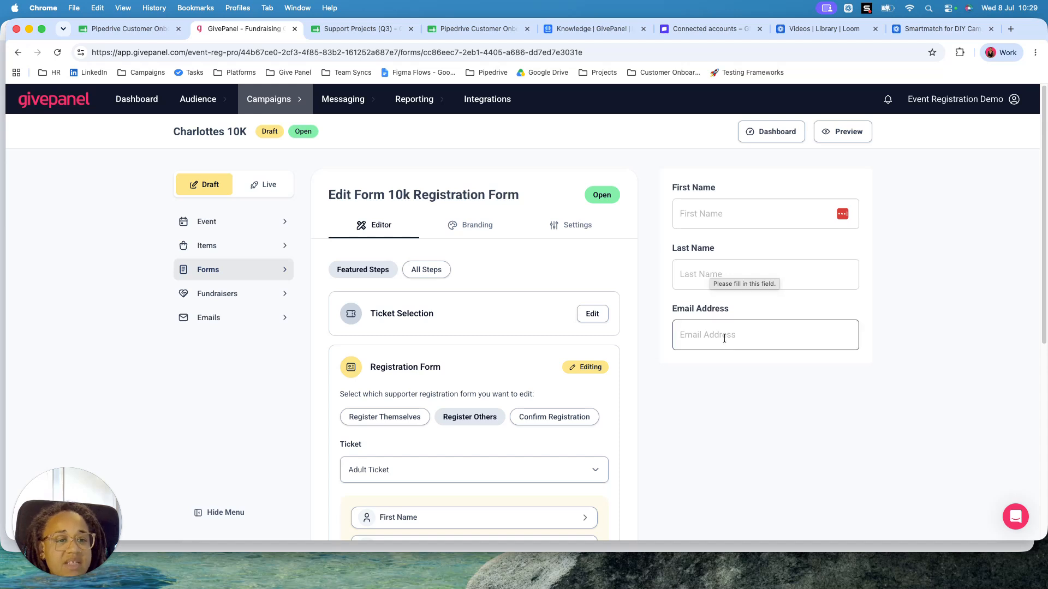
Step: Examine which fields the Confirm Registration form asks invited supporters to complete
scroll(550, 434, "down", 3)
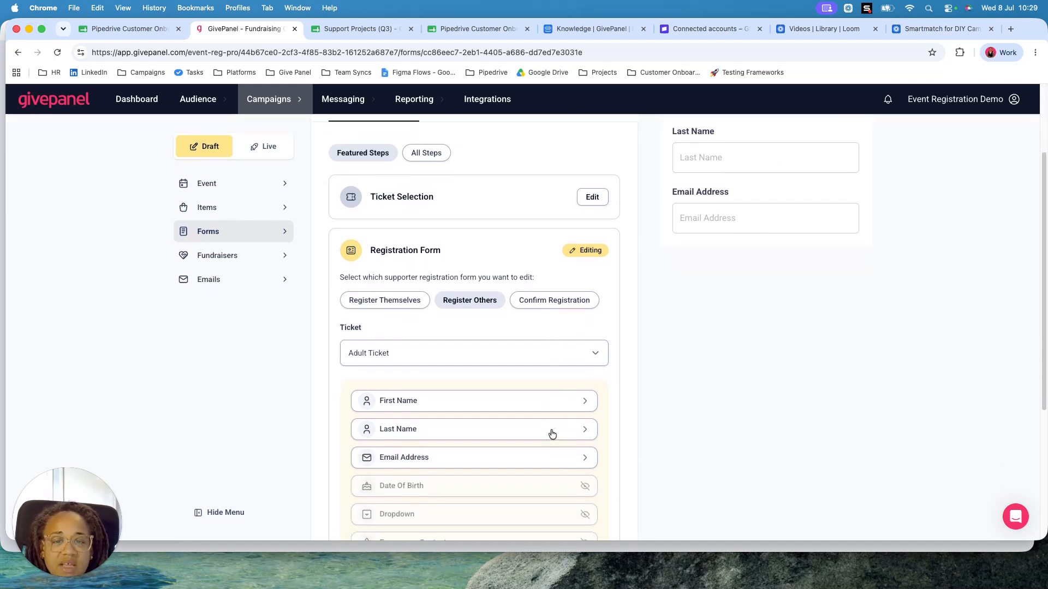
scroll(551, 434, "down", 1)
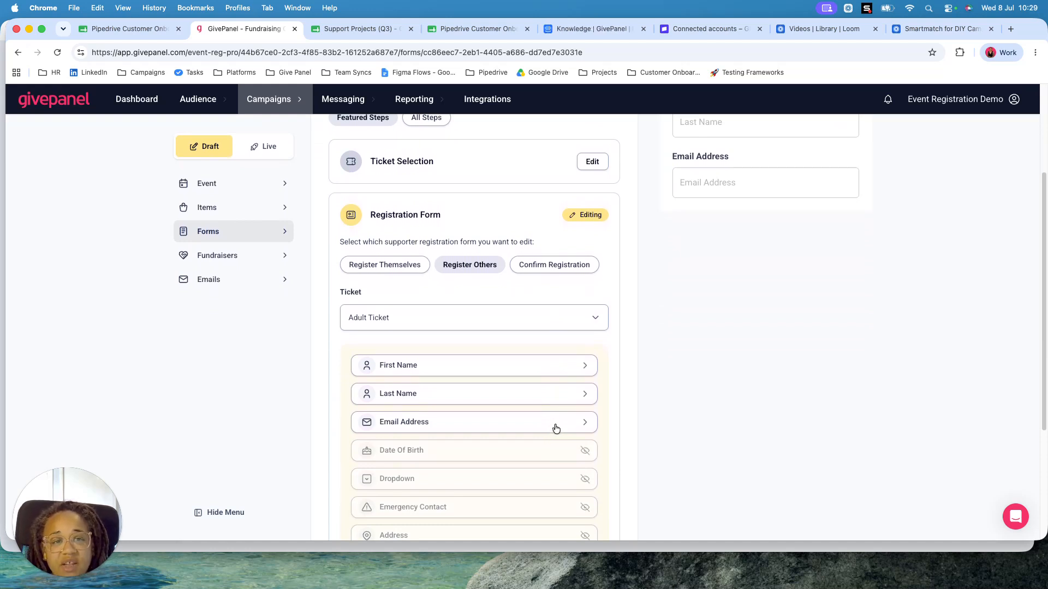
left_click(563, 271)
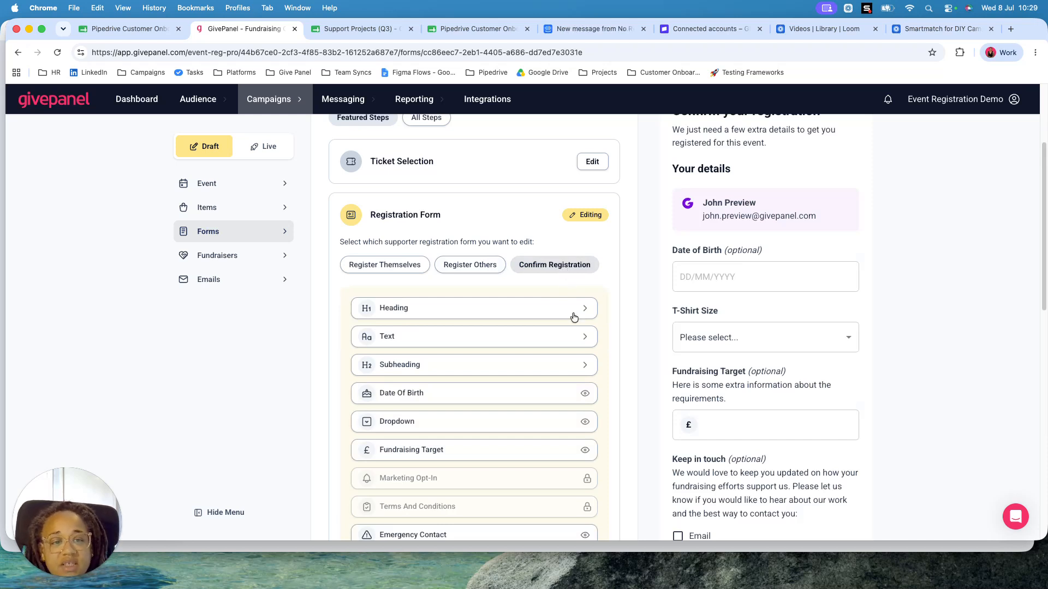
scroll(779, 396, "down", 1)
scroll(779, 395, "down", 1)
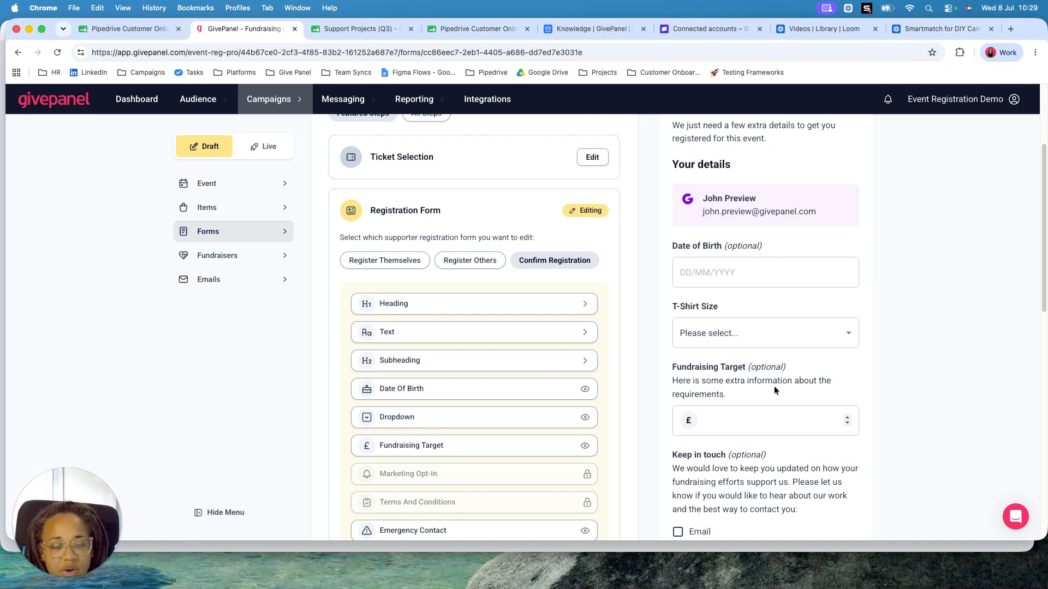
Step: In the Register Others form for the Childs Ticket, hide Emergency Contact, Address, Fundraising Target, Dropdown and Date Of Birth
left_click(461, 265)
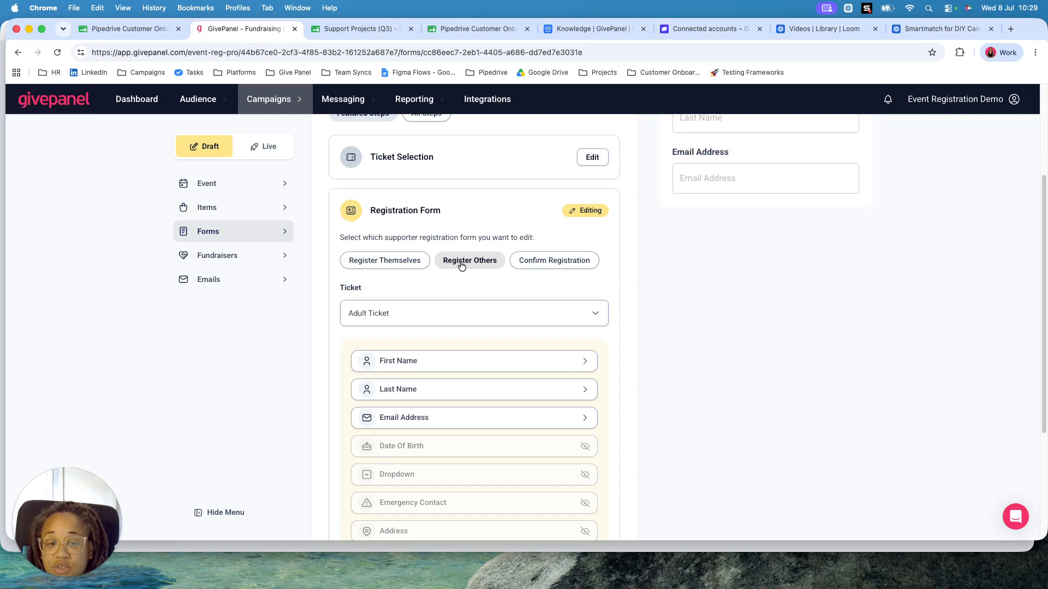
left_click(464, 313)
left_click(452, 359)
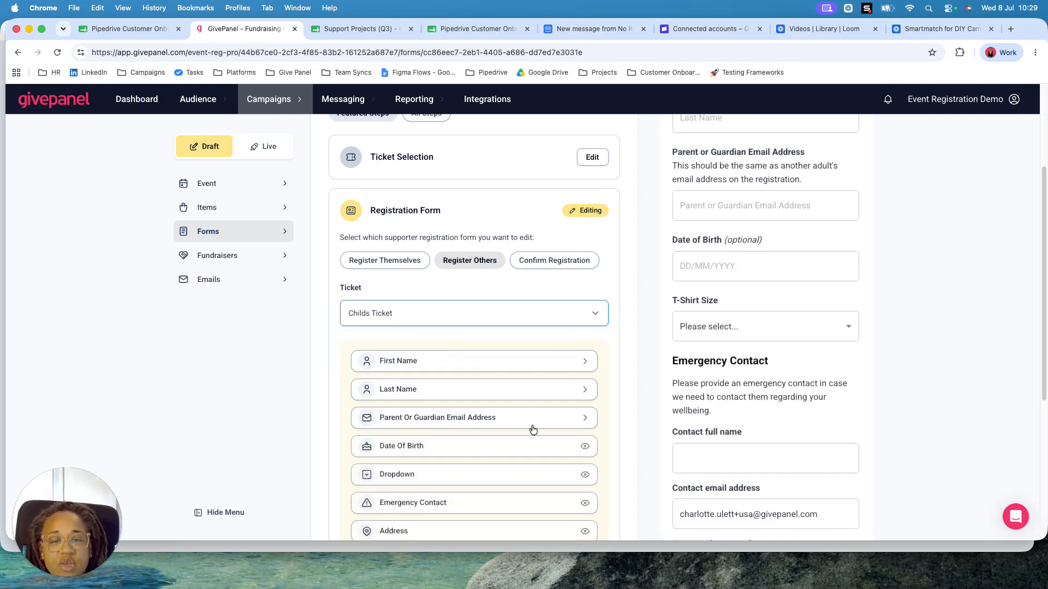
scroll(543, 434, "down", 1)
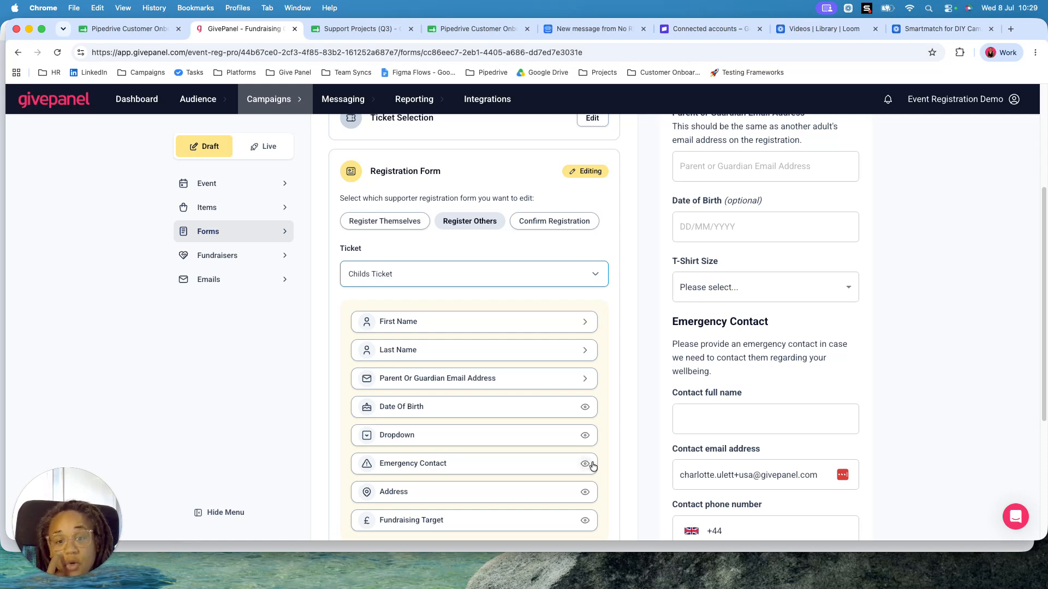
left_click(587, 463)
left_click(585, 494)
left_click(586, 520)
left_click(586, 435)
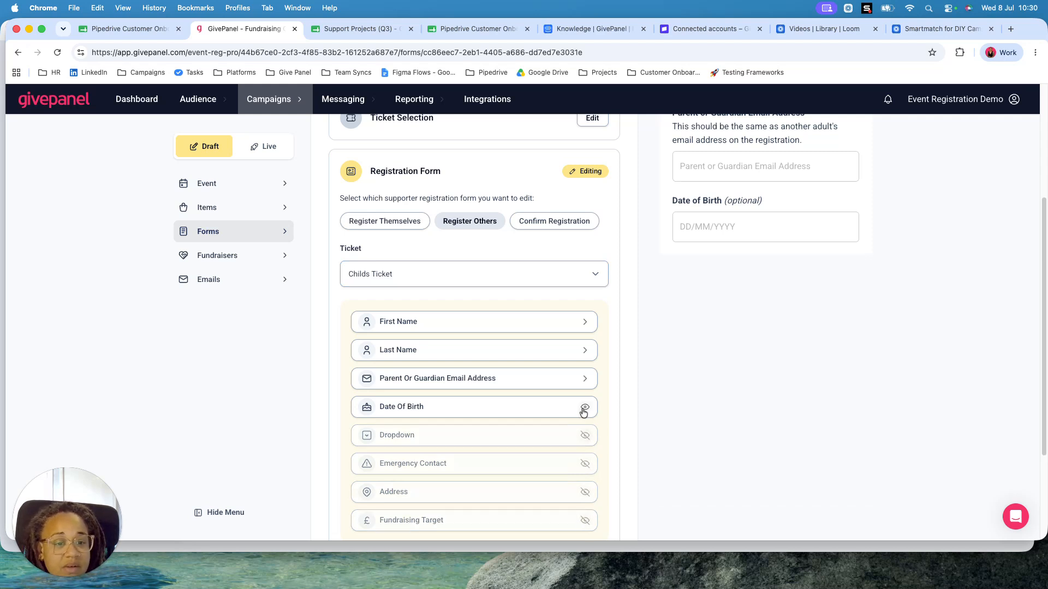
left_click(586, 407)
Step: Check the shortened Childs Ticket form in the preview and save the registration form
scroll(509, 454, "up", 5)
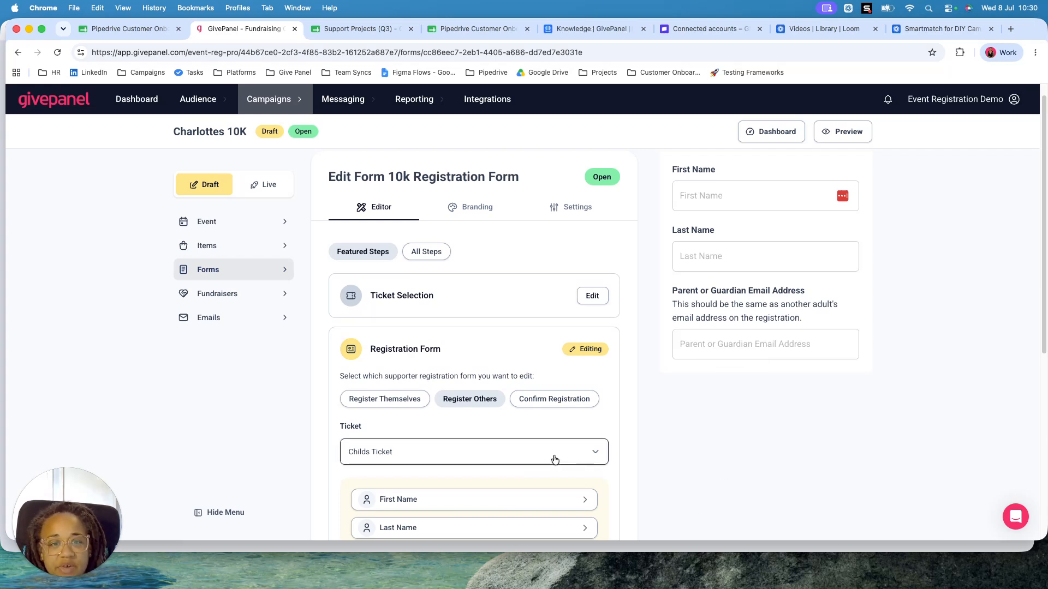
scroll(555, 460, "down", 5)
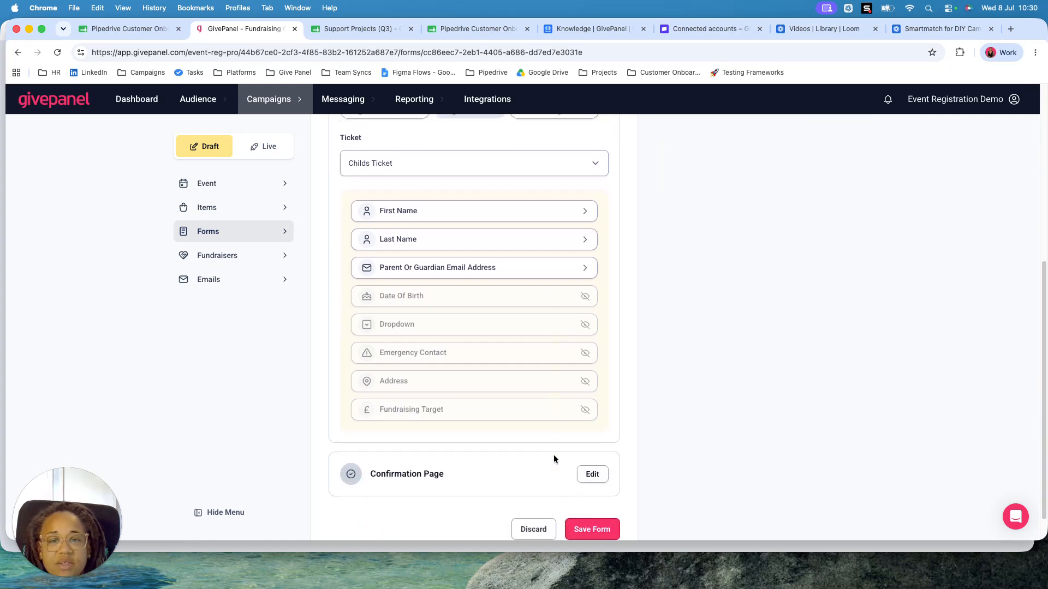
scroll(555, 460, "up", 2)
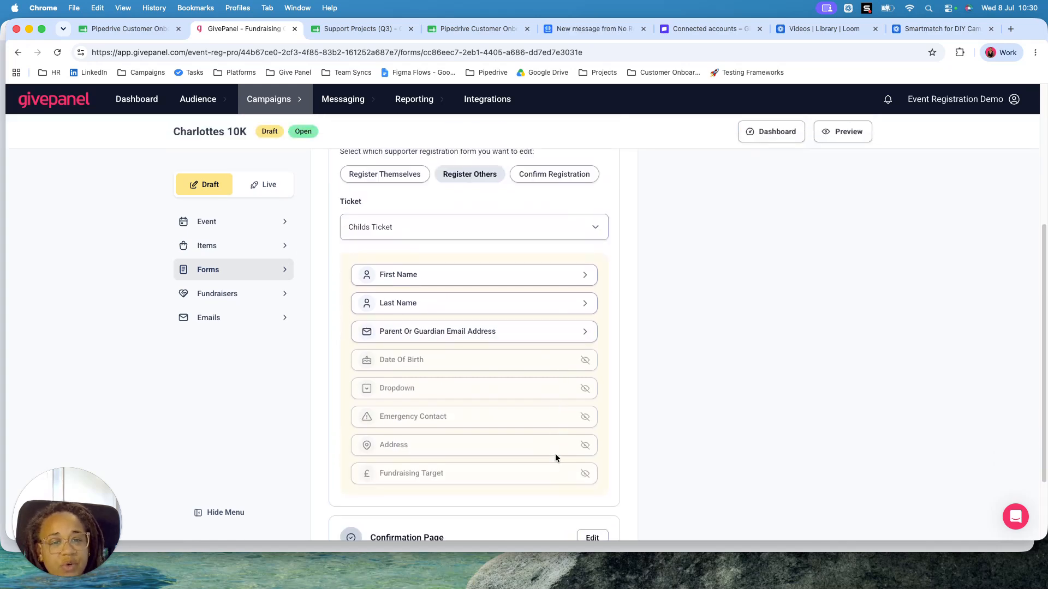
scroll(555, 458, "down", 2)
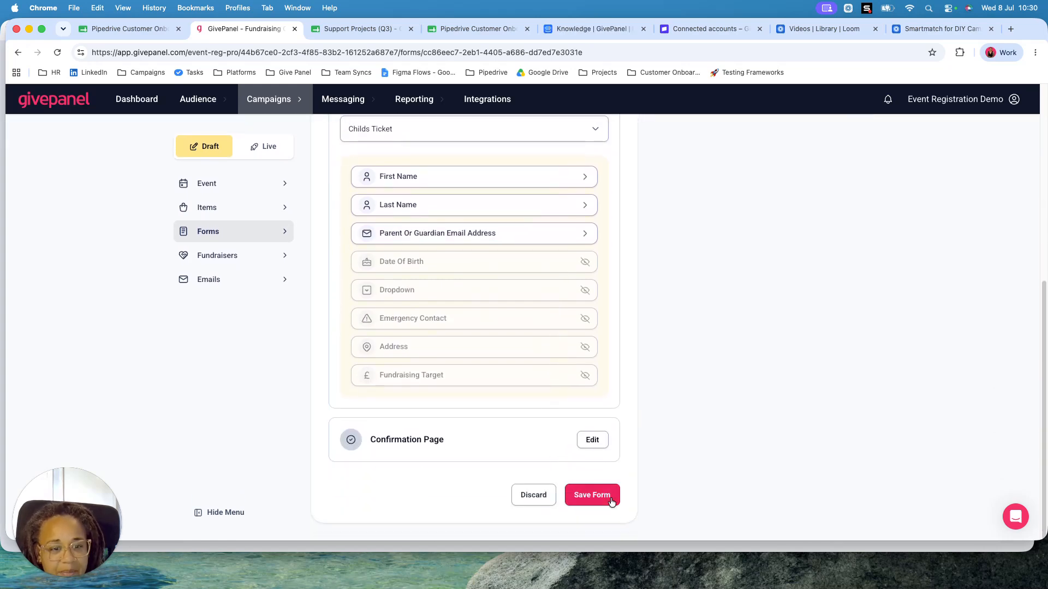
left_click(606, 495)
left_click(627, 350)
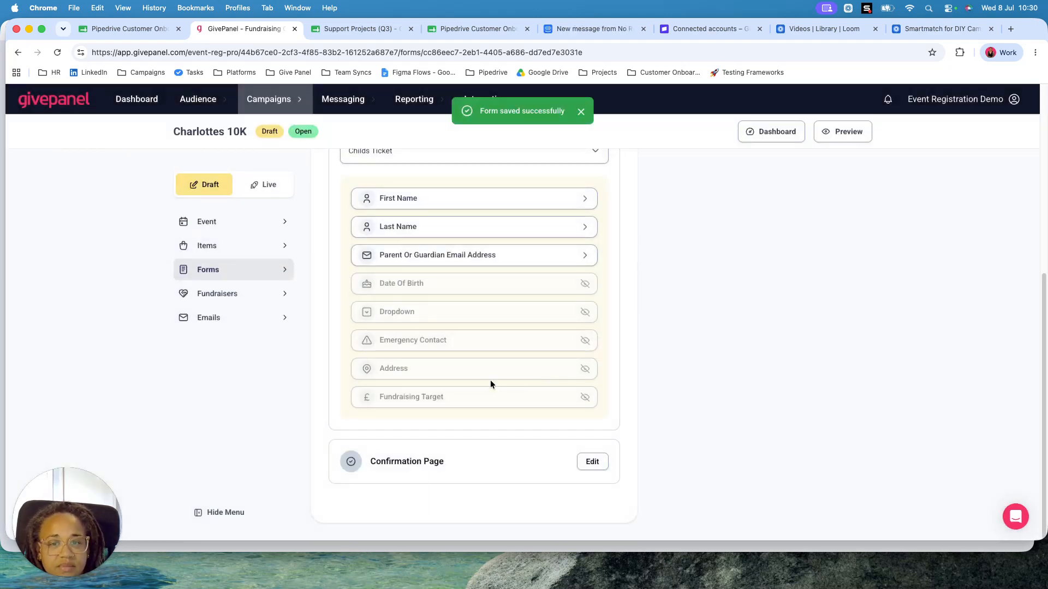
scroll(513, 394, "up", 4)
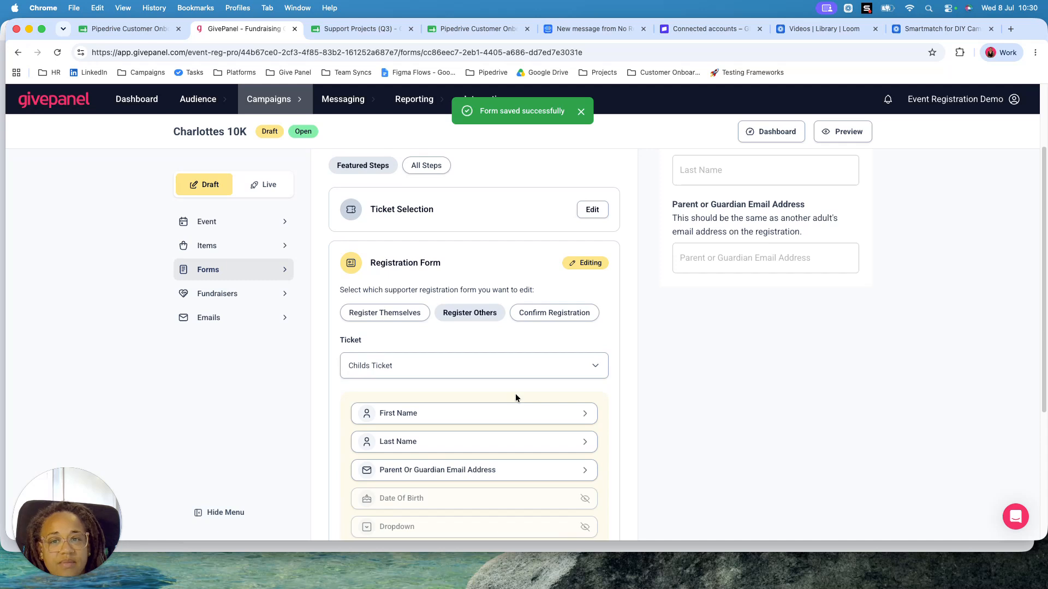
scroll(515, 393, "up", 2)
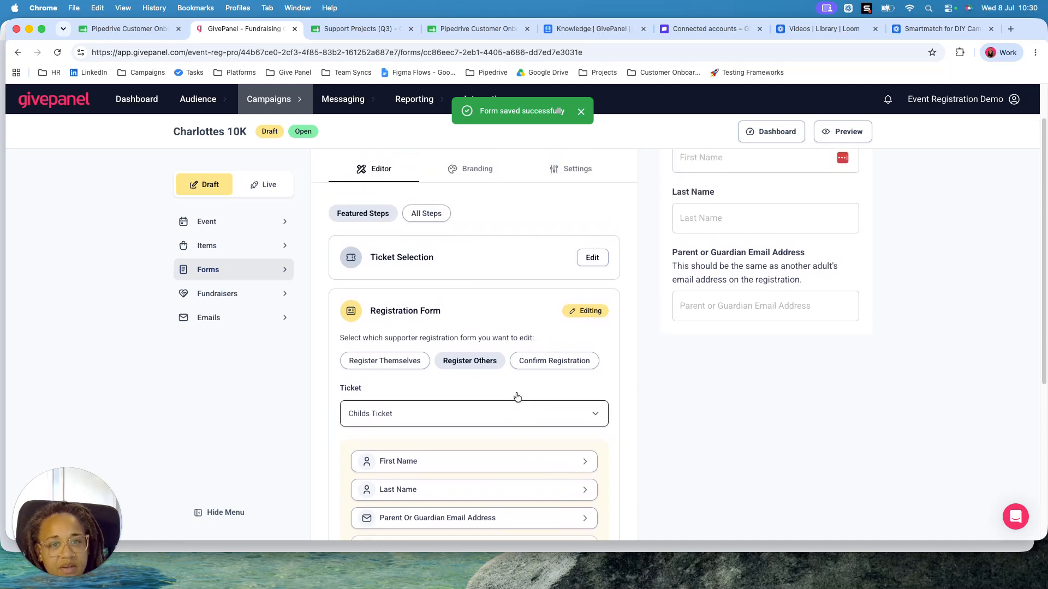
Step: Review the registration form's settings for form status, name, URL path and sharing page title and description
scroll(516, 392, "up", 2)
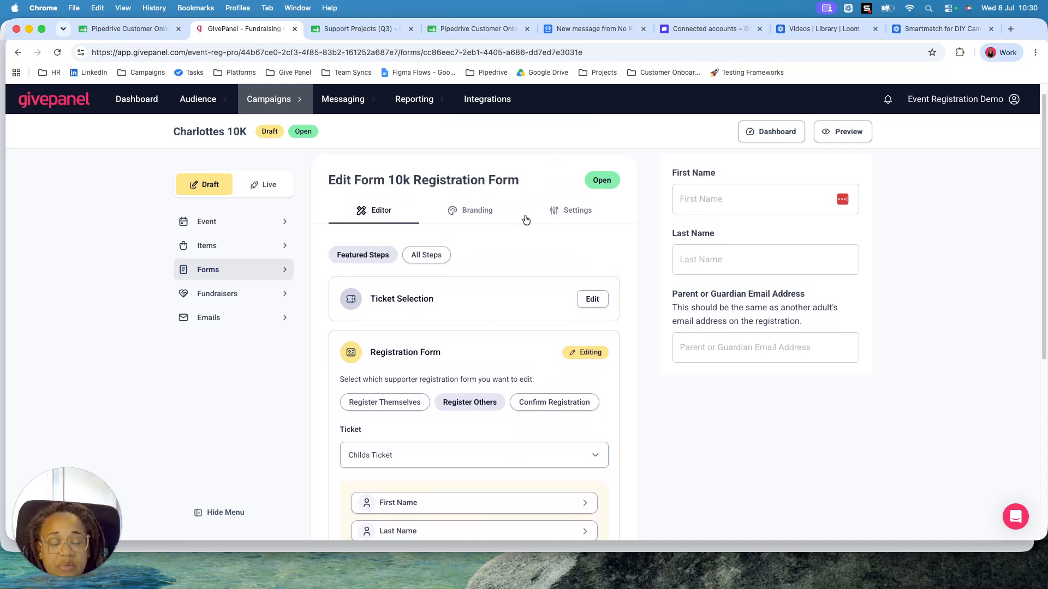
left_click(571, 211)
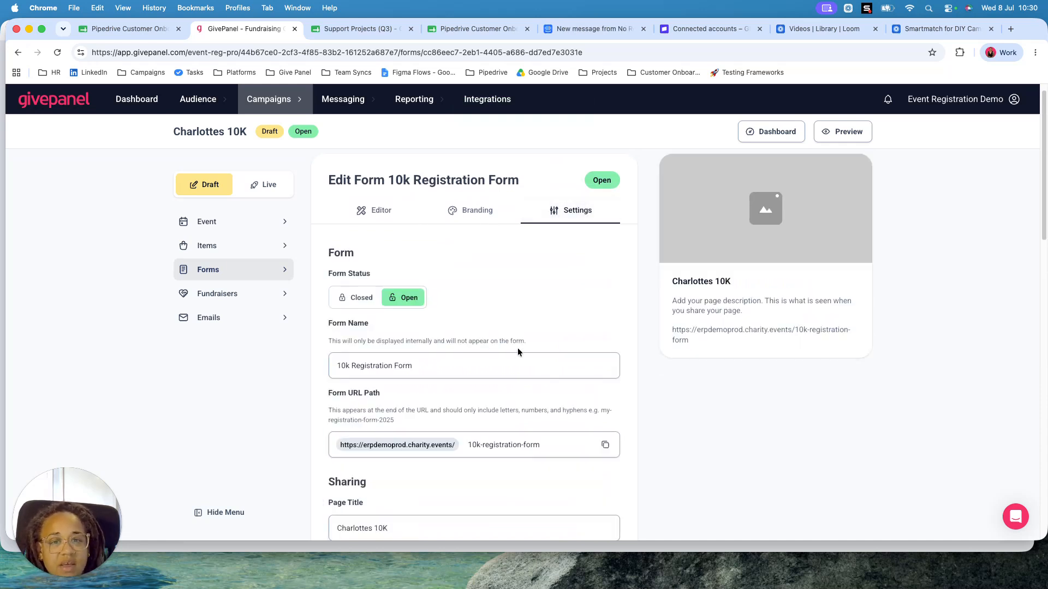
scroll(517, 352, "down", 1)
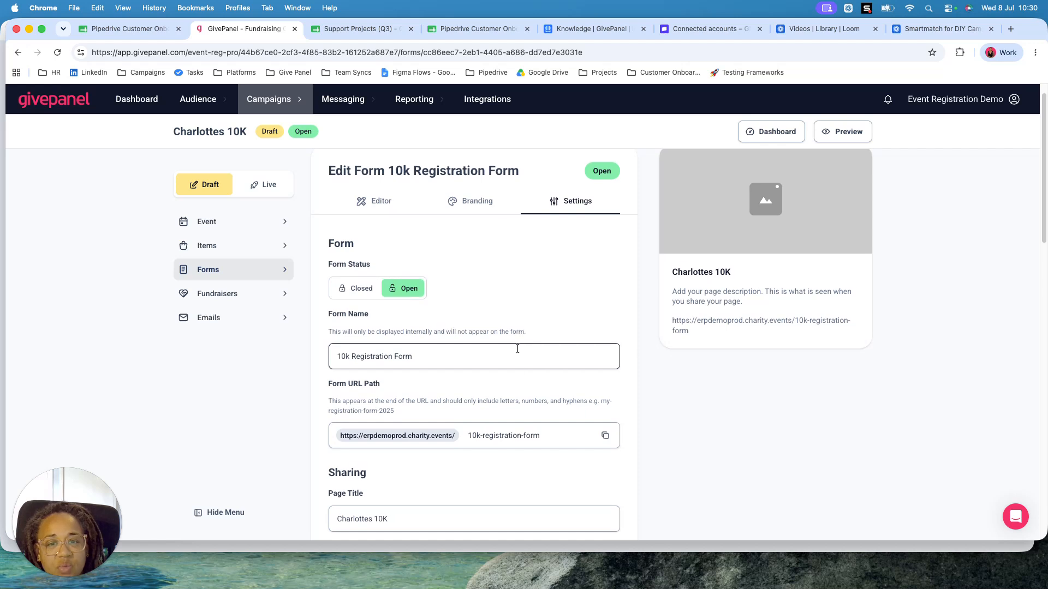
scroll(517, 349, "down", 1)
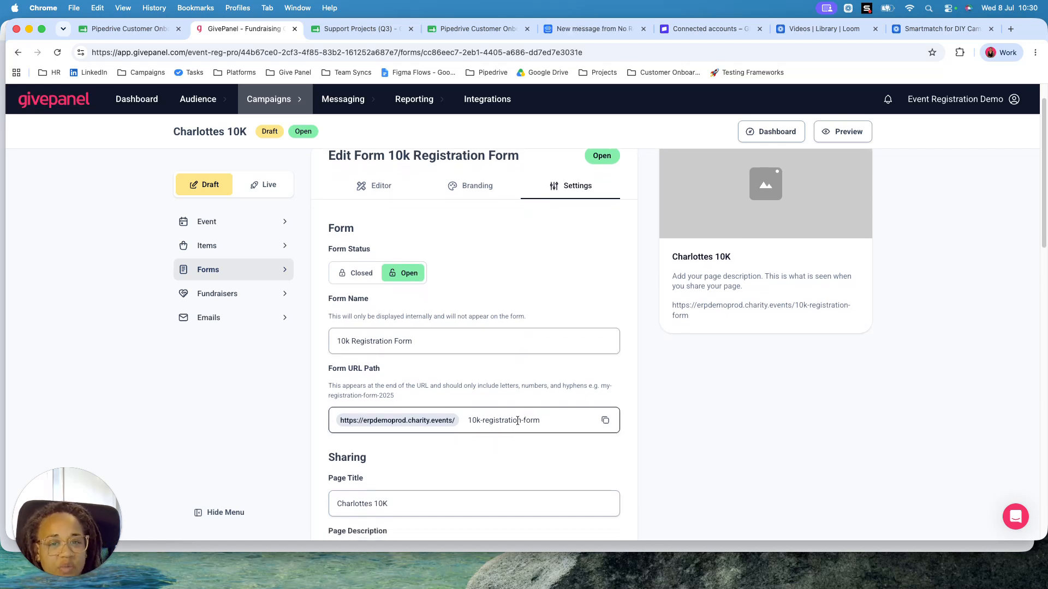
scroll(517, 420, "down", 8)
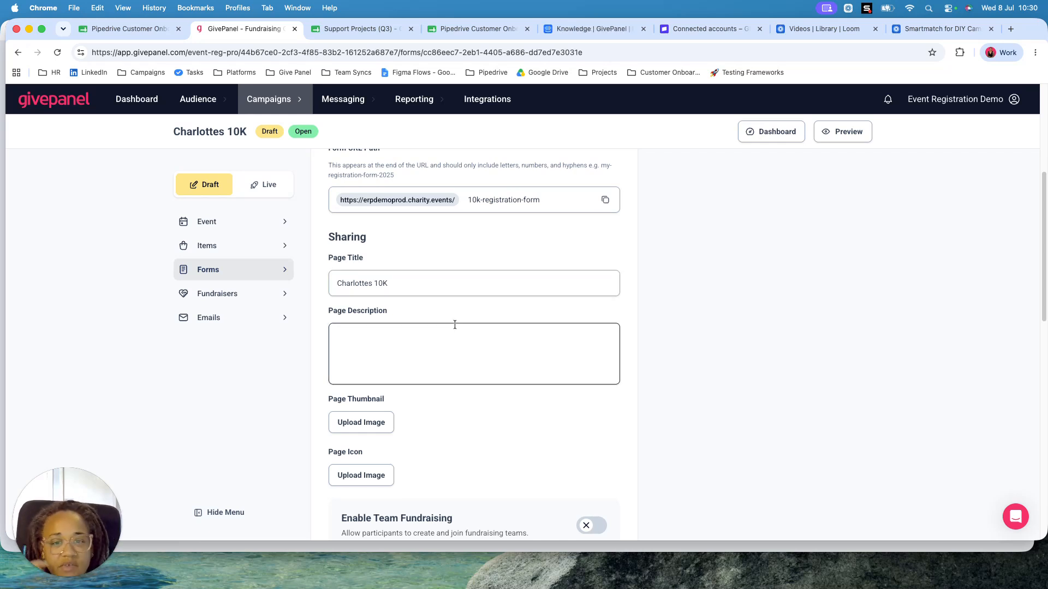
left_click(385, 335)
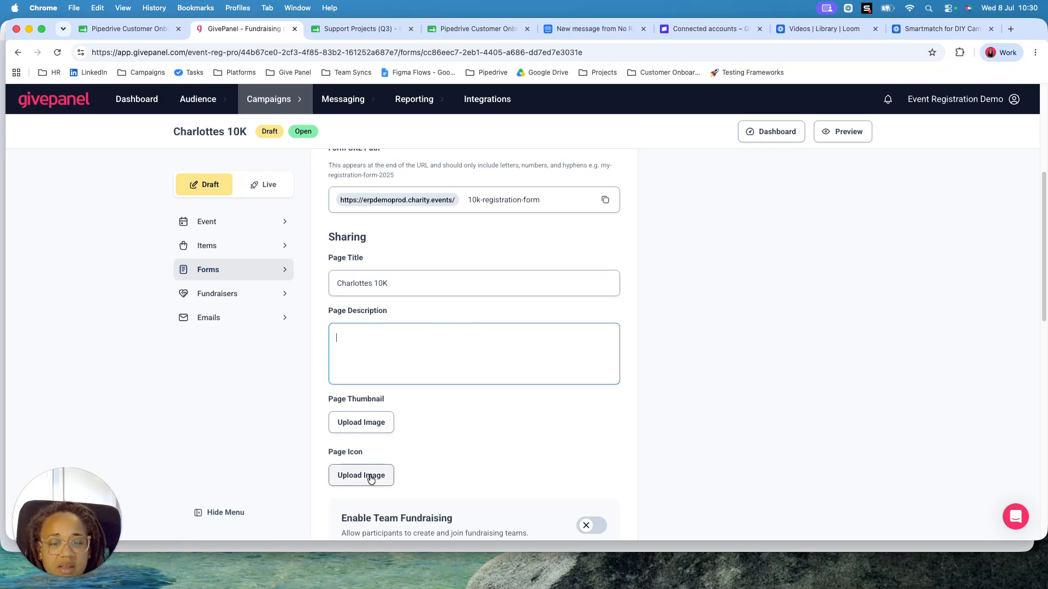
Step: Review the form's page image, team fundraising, registration limit, third-party tracking and cookie preference settings
scroll(503, 454, "down", 5)
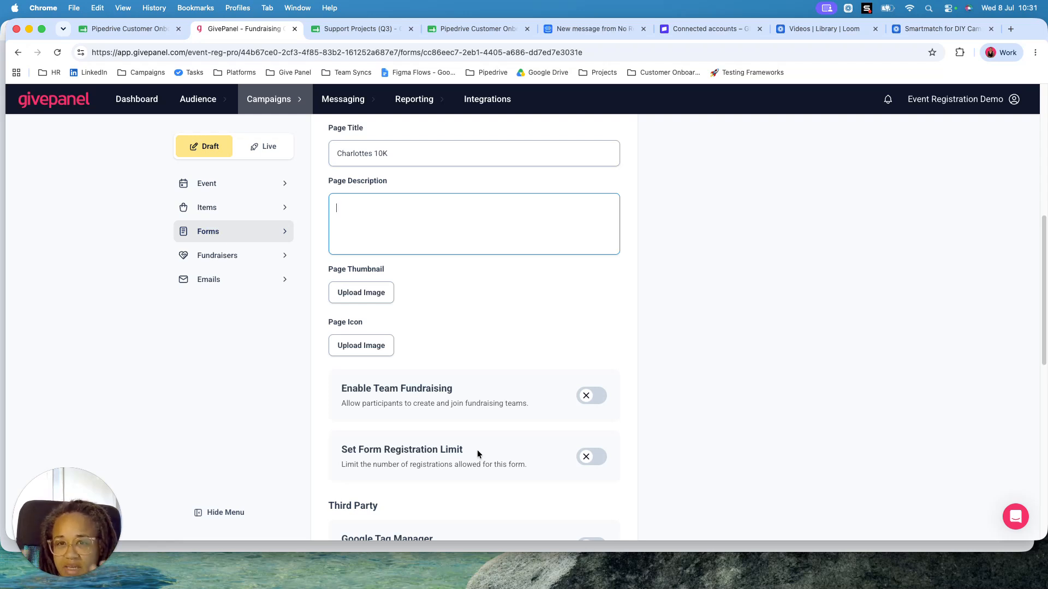
scroll(476, 450, "down", 10)
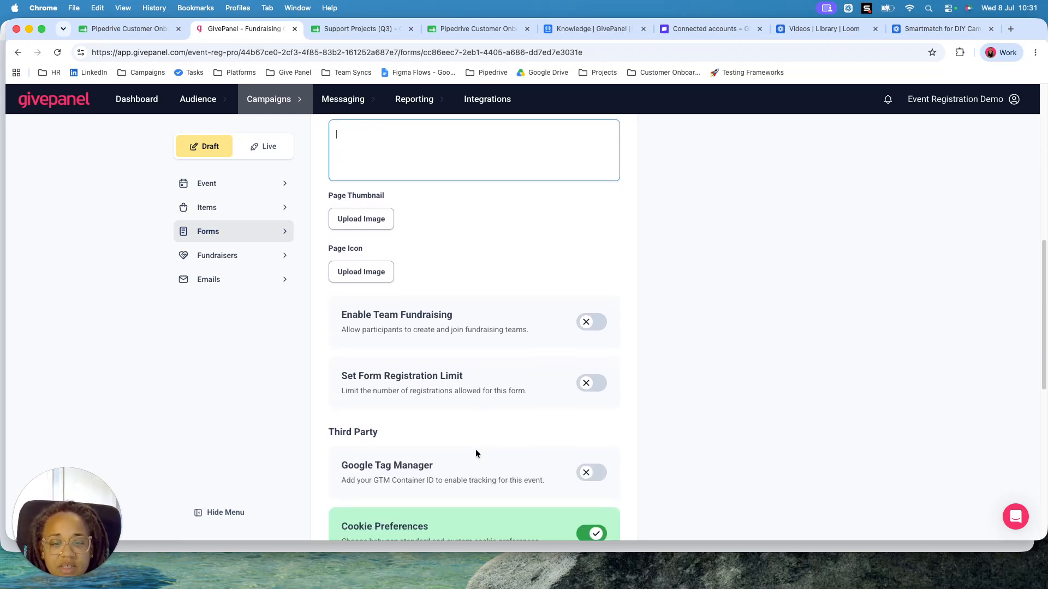
scroll(476, 449, "up", 1)
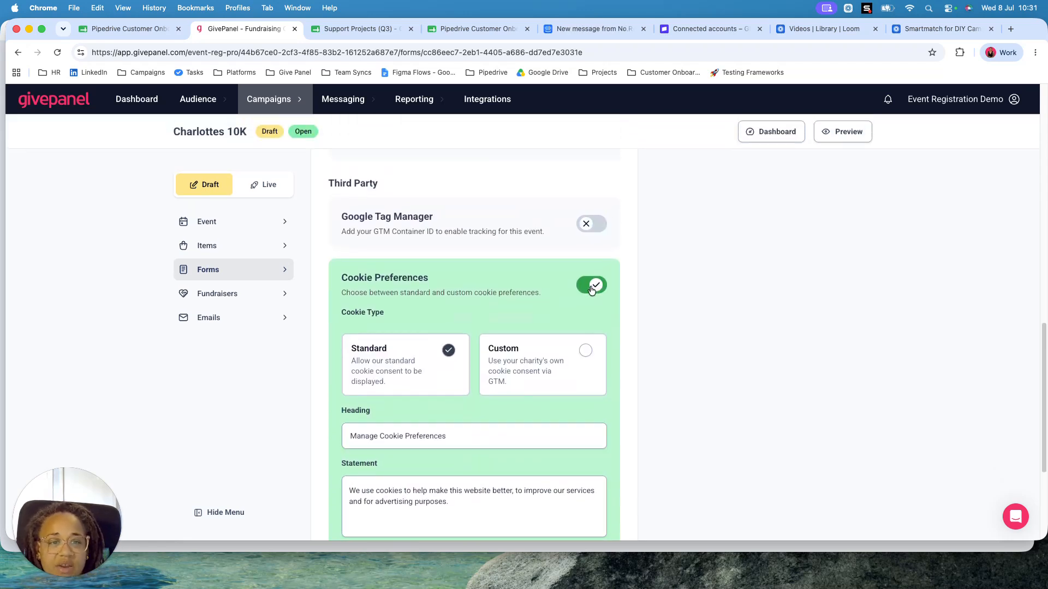
scroll(533, 451, "down", 3)
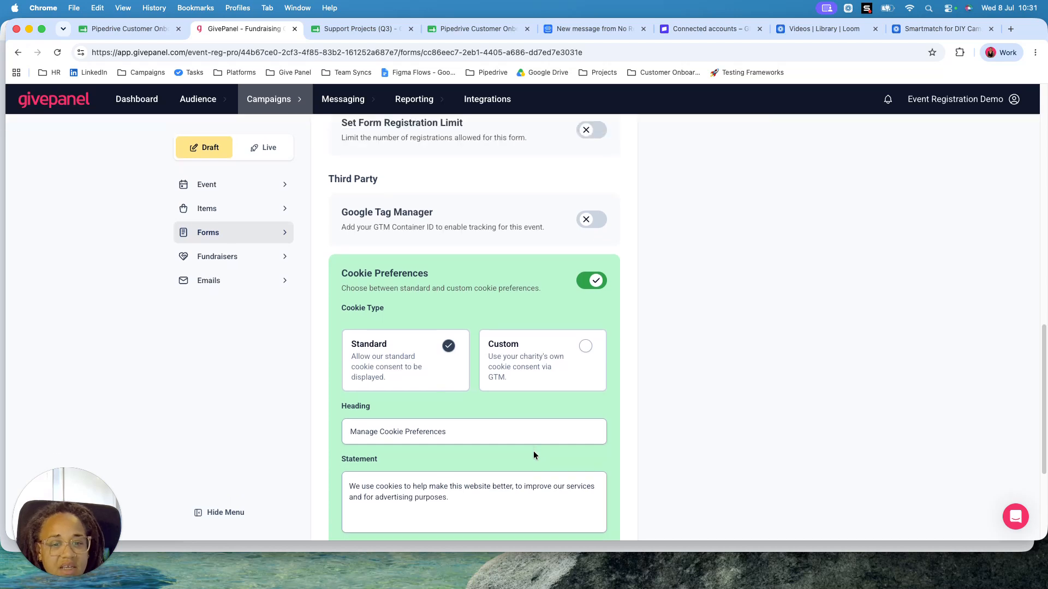
scroll(513, 480, "down", 1)
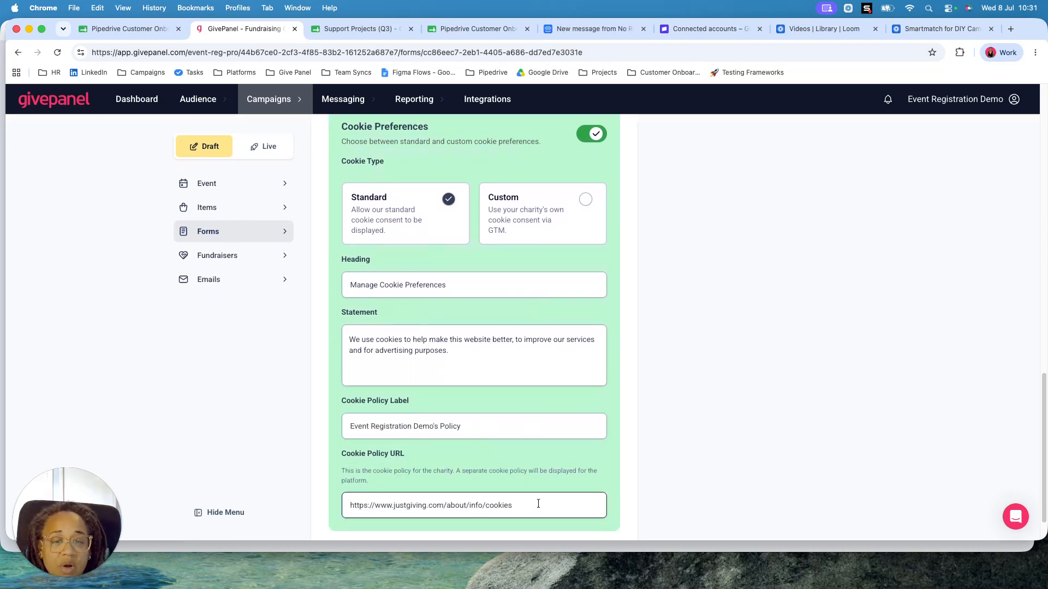
scroll(491, 436, "up", 4)
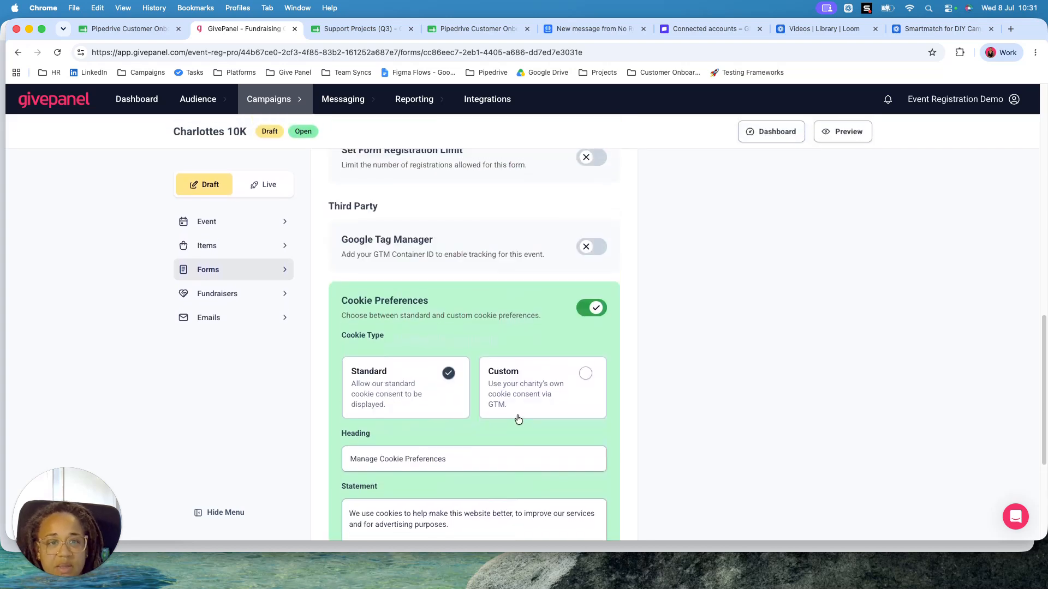
Step: Enable Google Tag Manager to view its GTM Container ID field, and disable it again
left_click(595, 248)
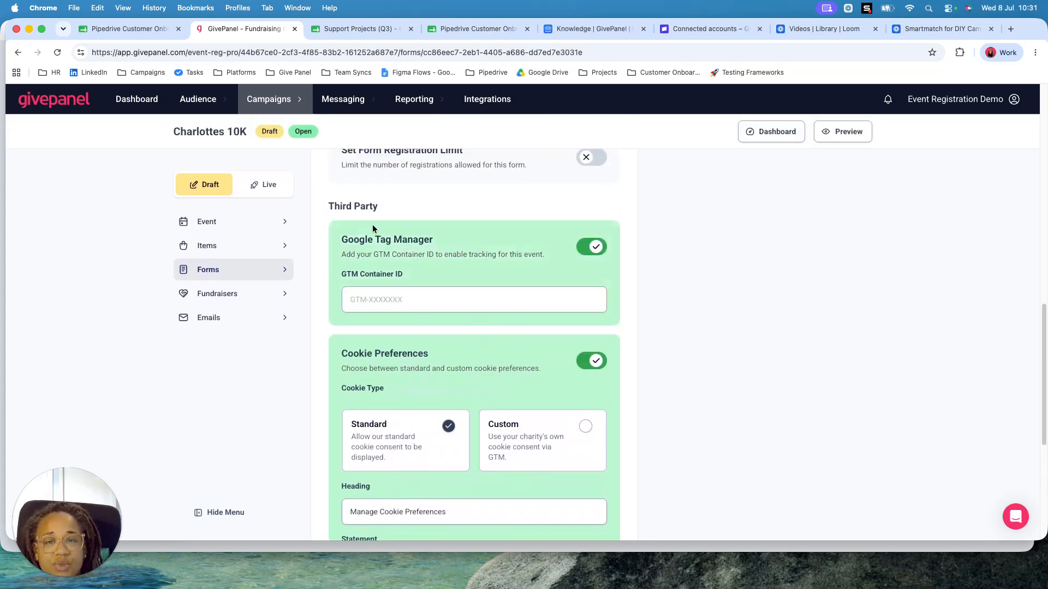
left_click(419, 302)
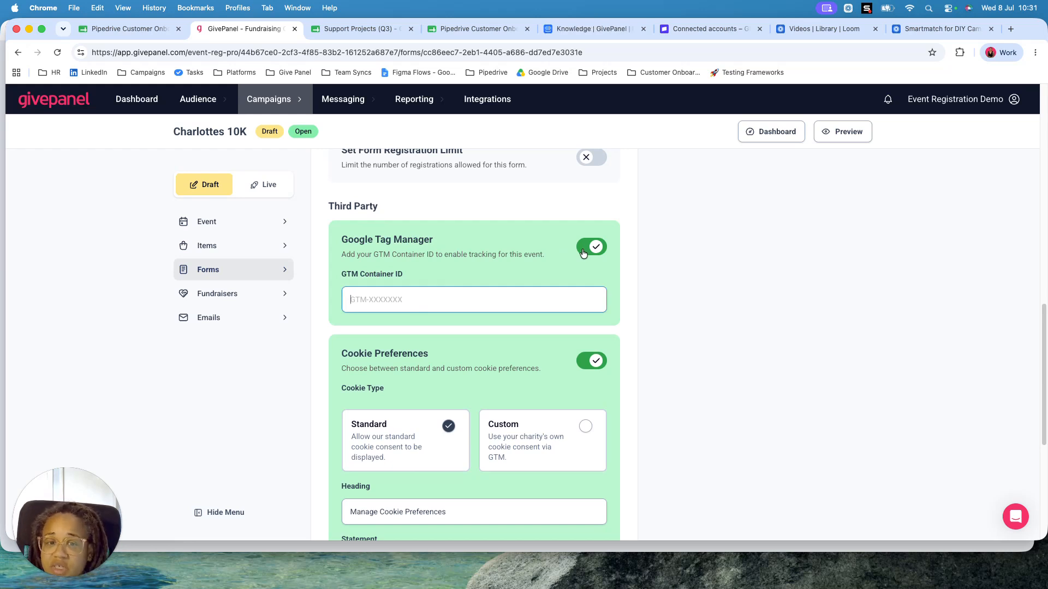
left_click(583, 252)
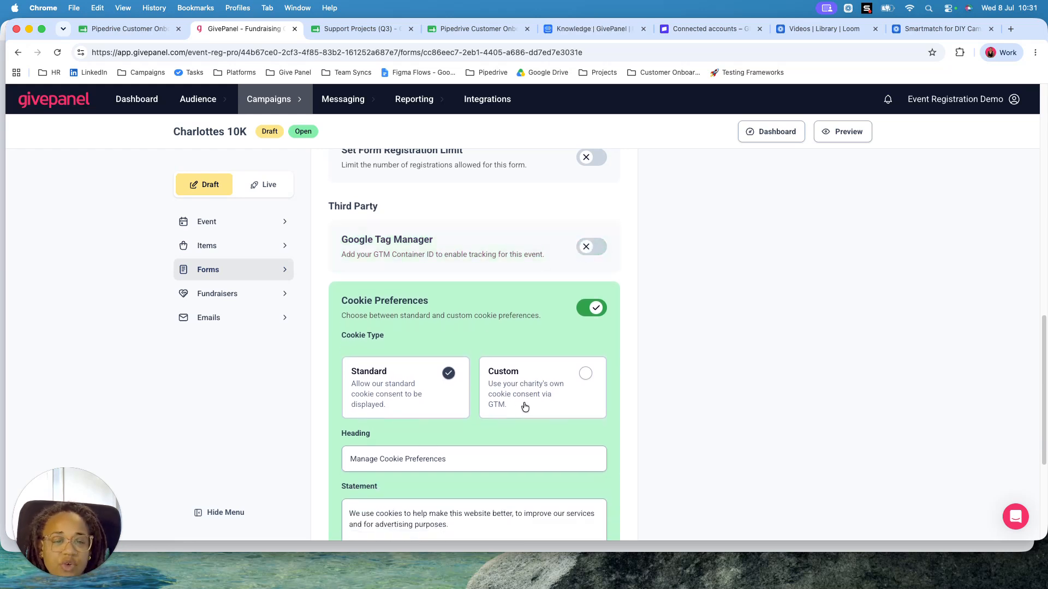
Step: Review the form's branding options for charity name, heading, logo and banner image, and check the available theme fonts
scroll(523, 400, "up", 10)
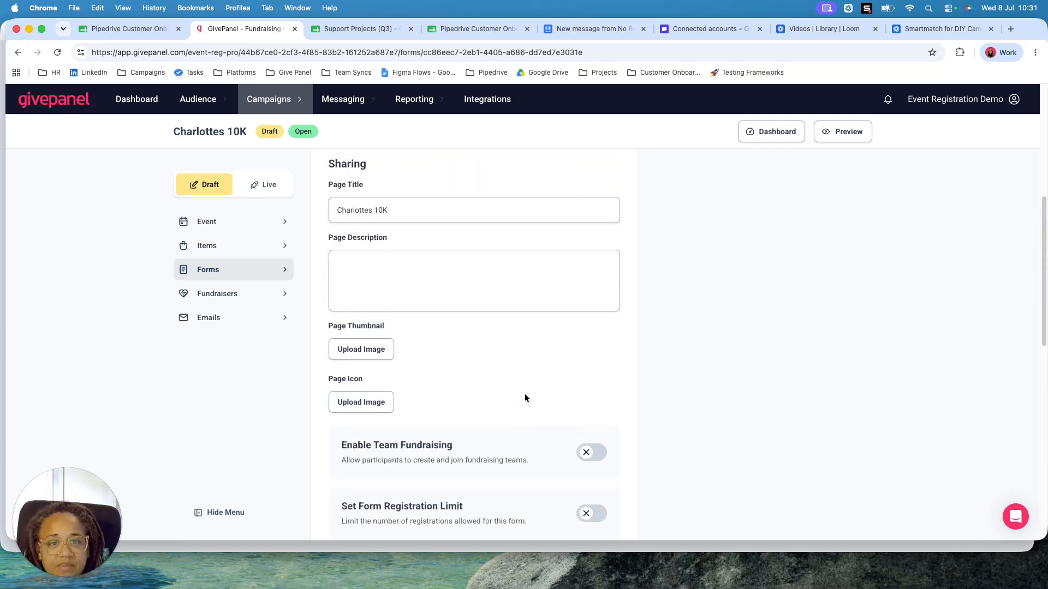
scroll(513, 338, "up", 3)
left_click(479, 228)
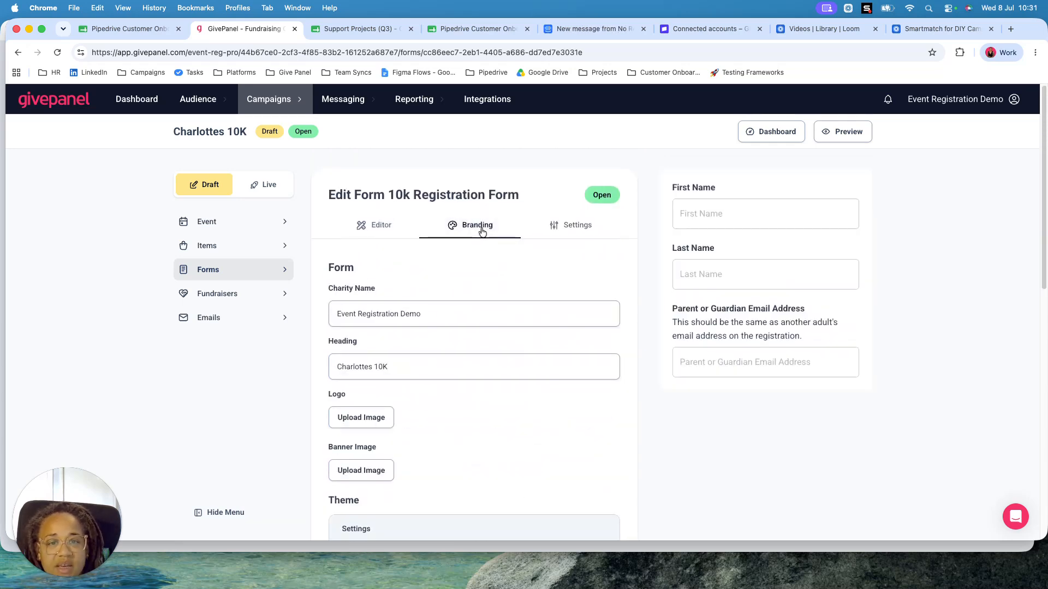
scroll(487, 427, "down", 2)
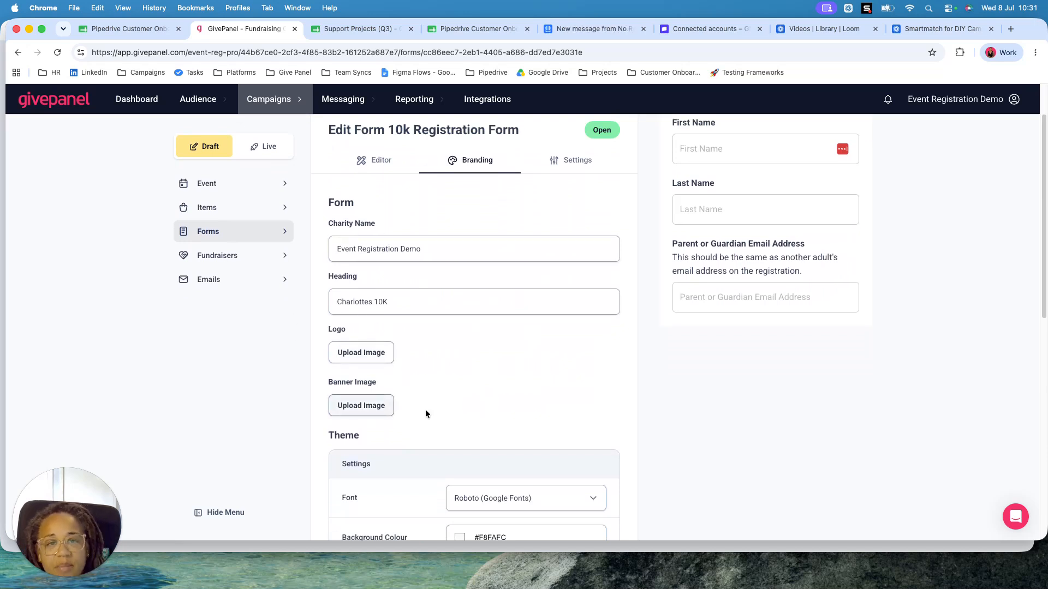
scroll(497, 417, "down", 7)
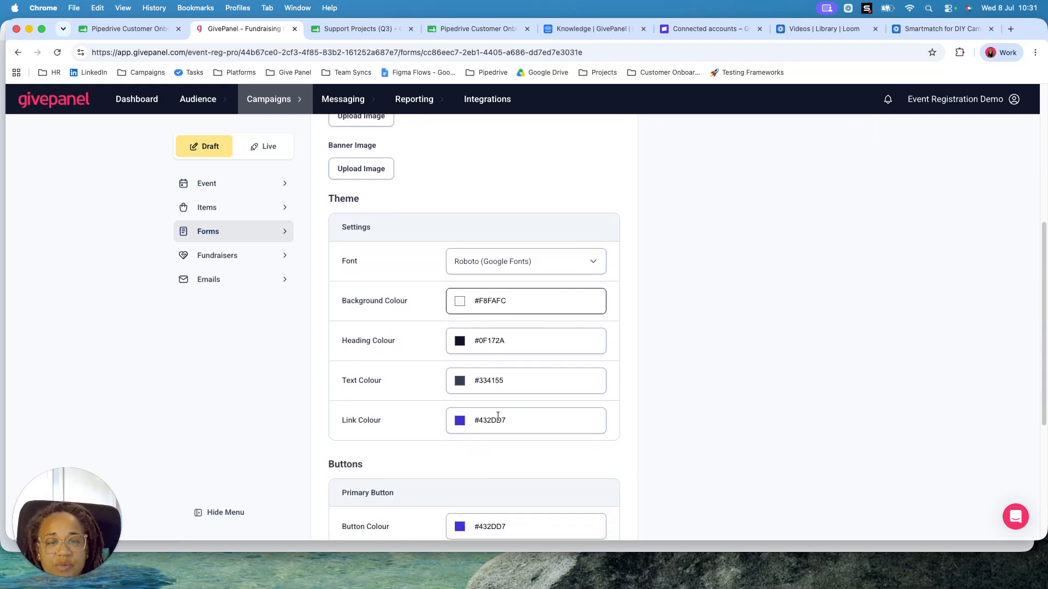
left_click(598, 263)
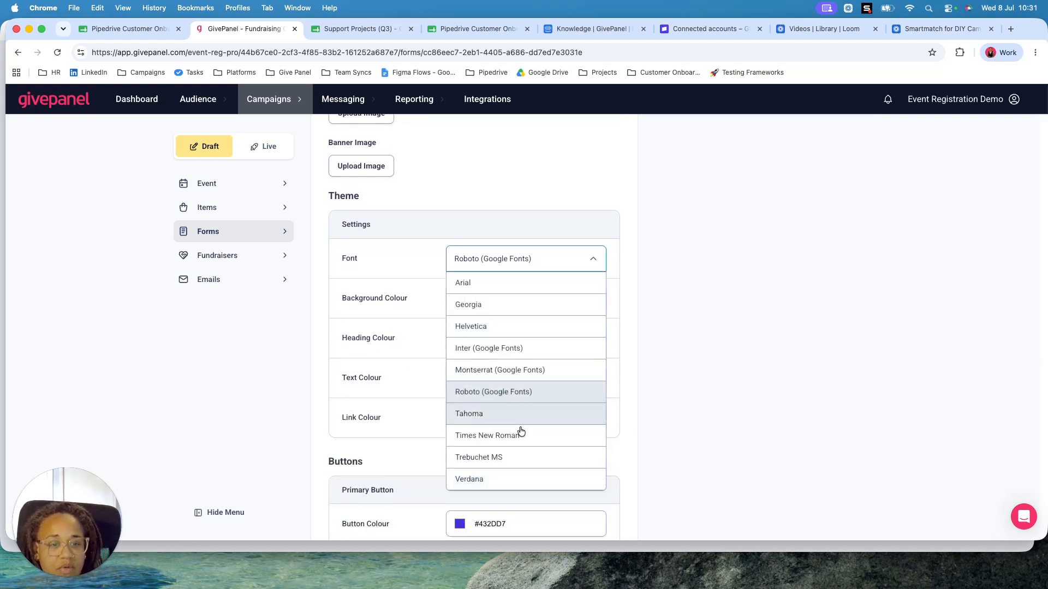
left_click(661, 415)
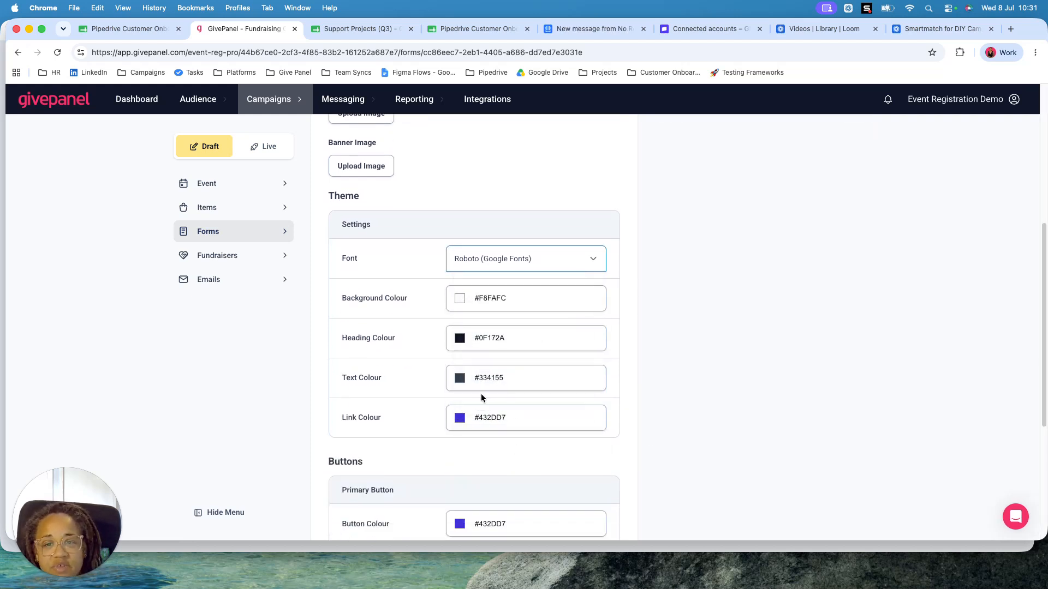
Step: Examine the theme colour and button colour settings in the form's branding
scroll(522, 451, "down", 2)
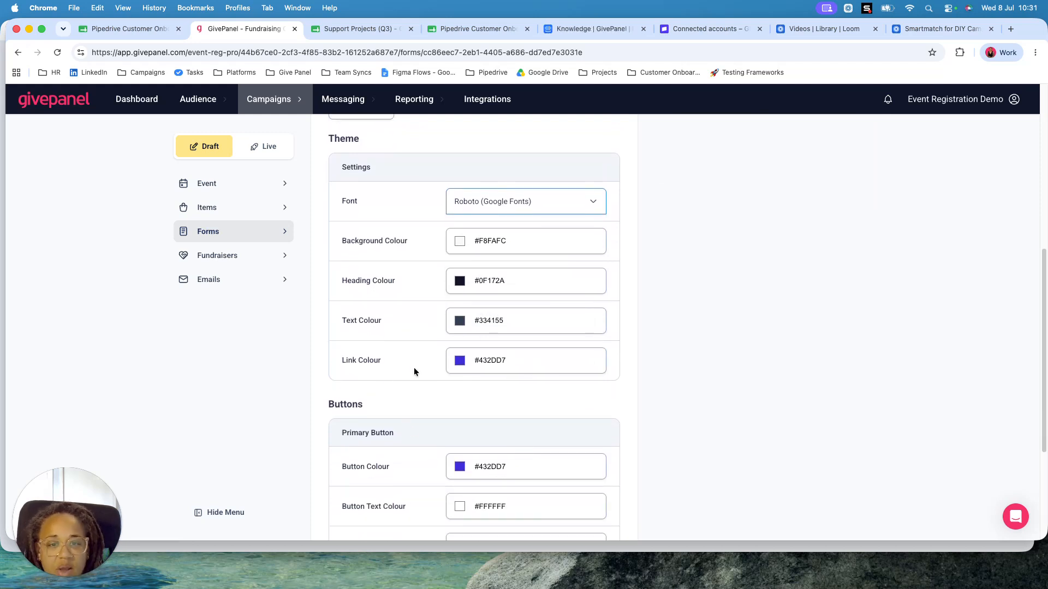
scroll(541, 431, "down", 5)
scroll(543, 413, "down", 2)
scroll(533, 401, "up", 2)
scroll(530, 407, "up", 10)
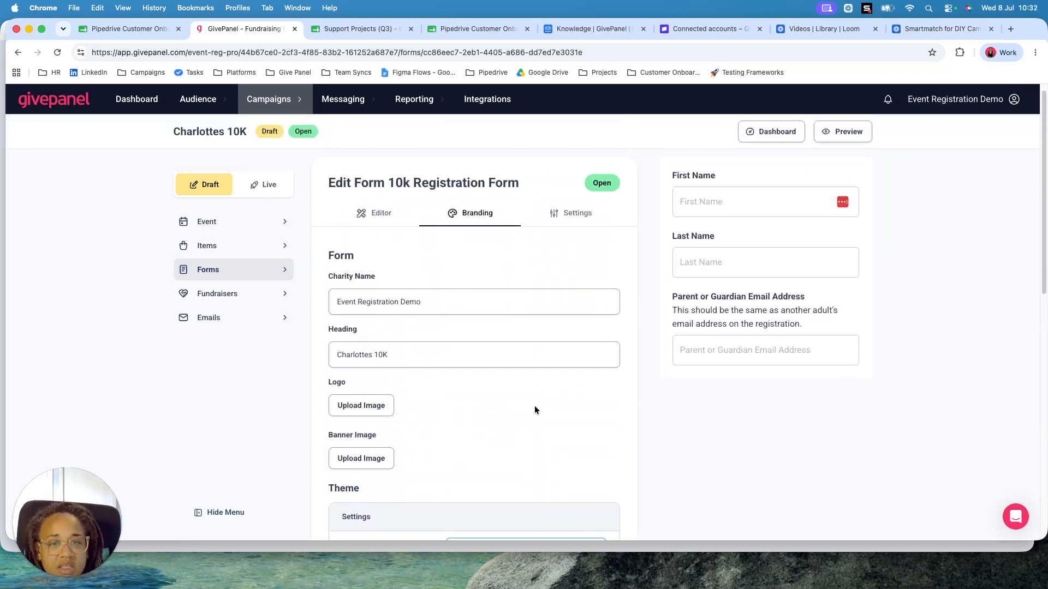
scroll(535, 410, "up", 1)
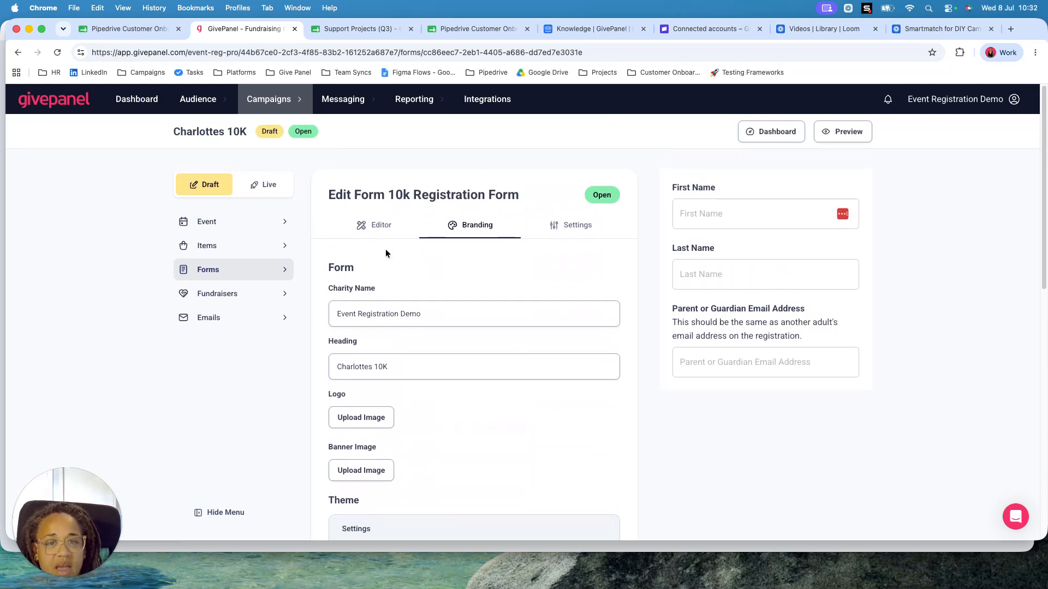
Step: Review the elements of the form's Ticket Selection step and open its Tickets element
left_click(385, 230)
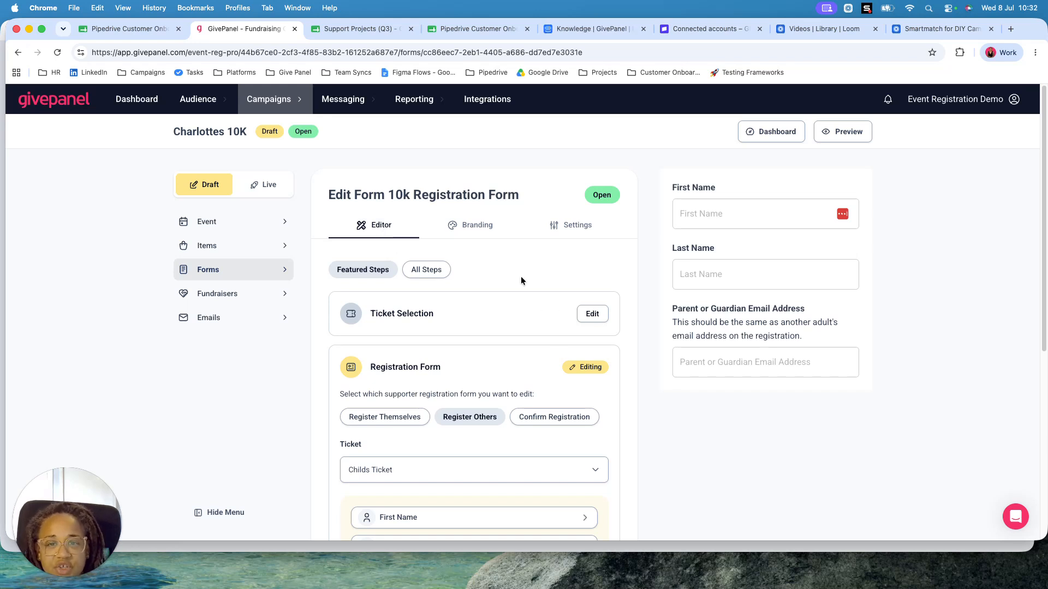
left_click(593, 314)
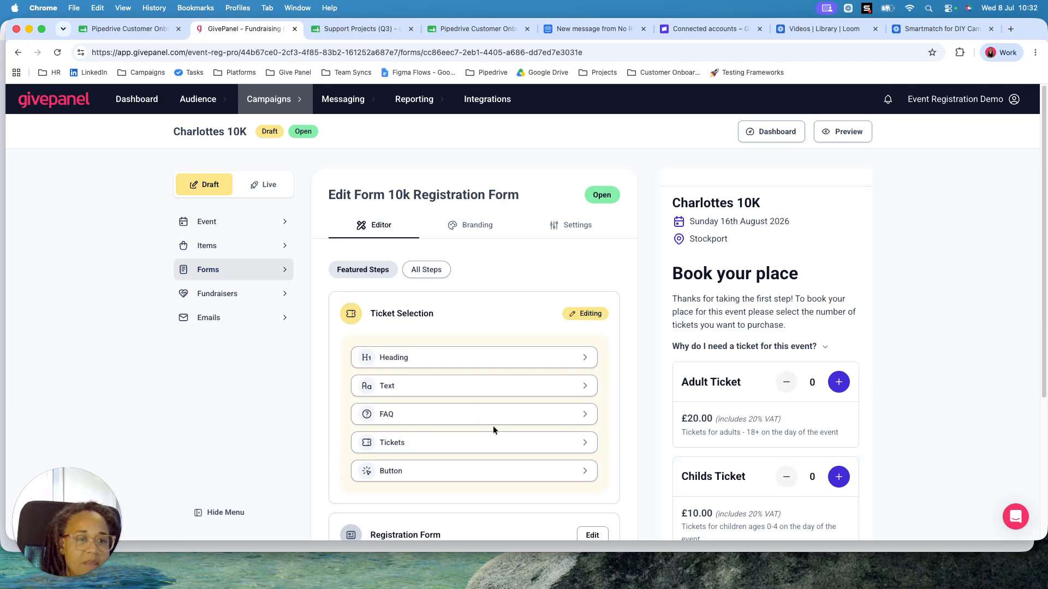
scroll(471, 428, "down", 2)
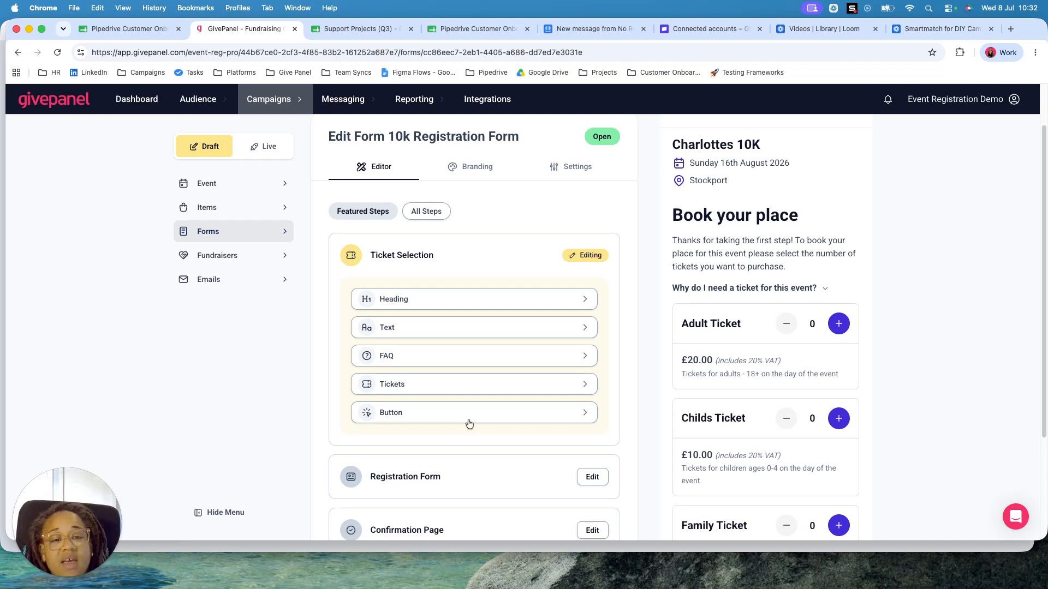
left_click(582, 385)
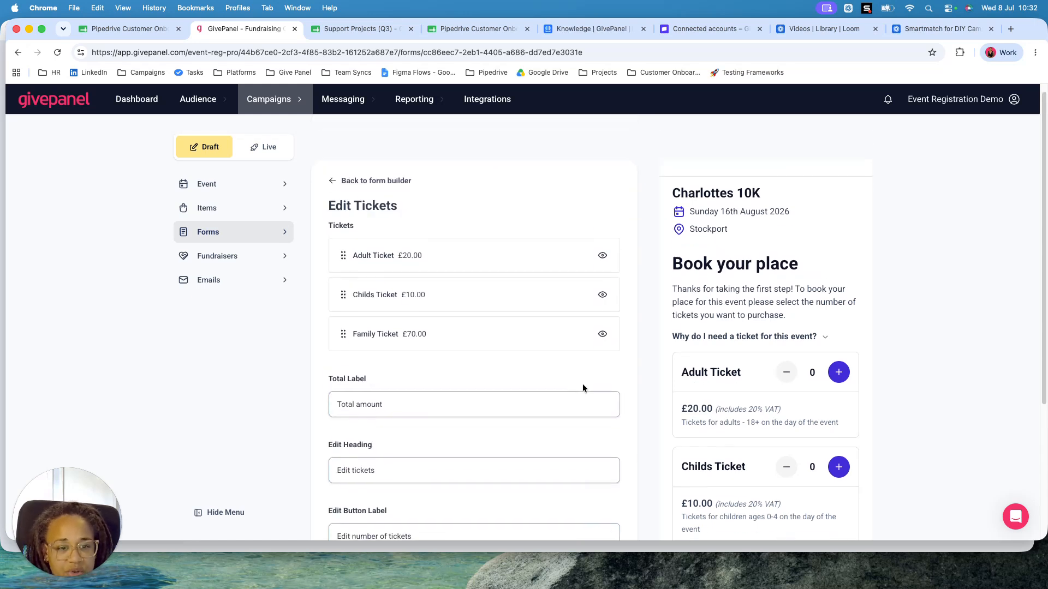
Step: Hide the Family Ticket, Childs Ticket and Adult Ticket on the form, checking the ticket list in the preview
left_click(602, 345)
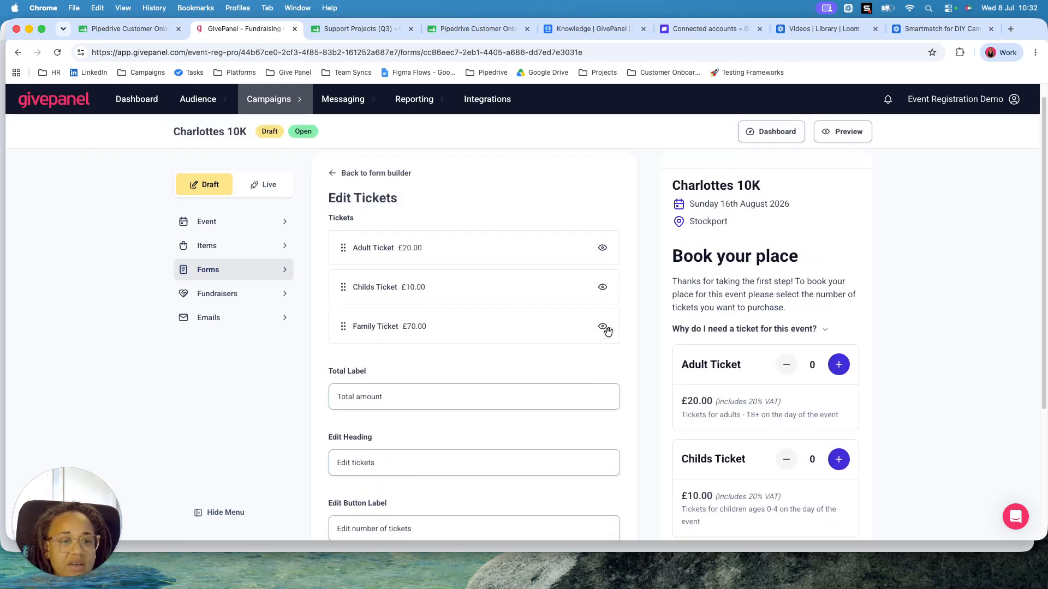
scroll(846, 480, "down", 3)
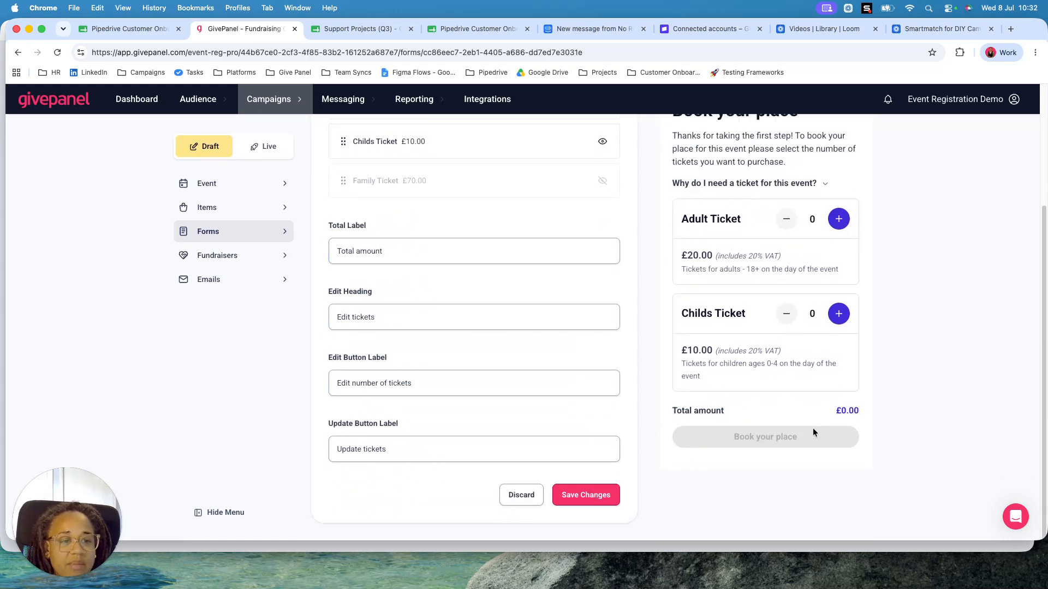
scroll(480, 387, "up", 5)
left_click(602, 305)
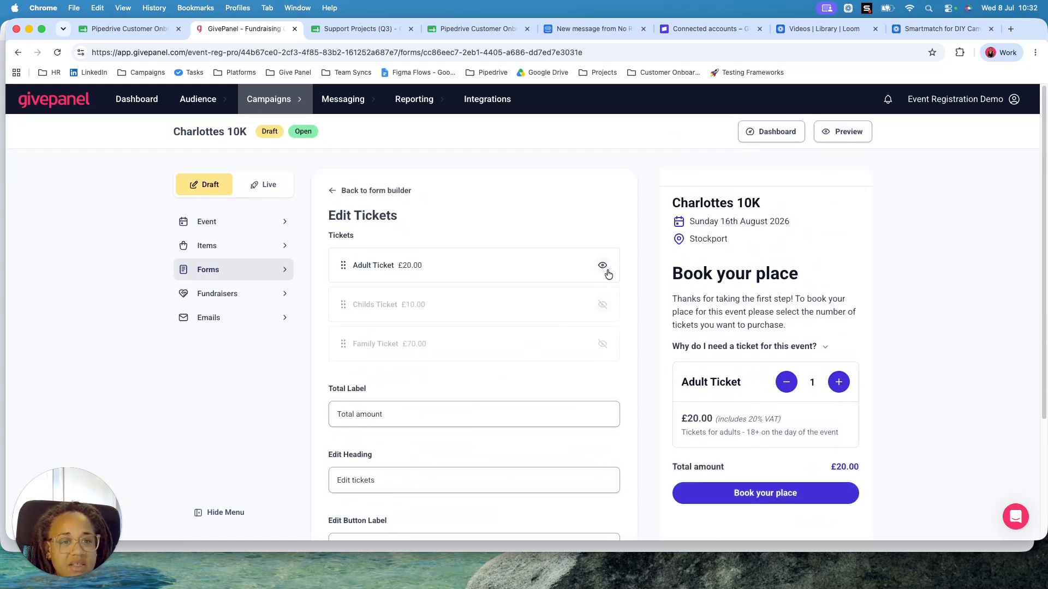
left_click(603, 266)
Step: Show the Childs, Family and Adult tickets again and discard the ticket changes
left_click(602, 305)
left_click(602, 344)
left_click(602, 266)
scroll(603, 400, "down", 4)
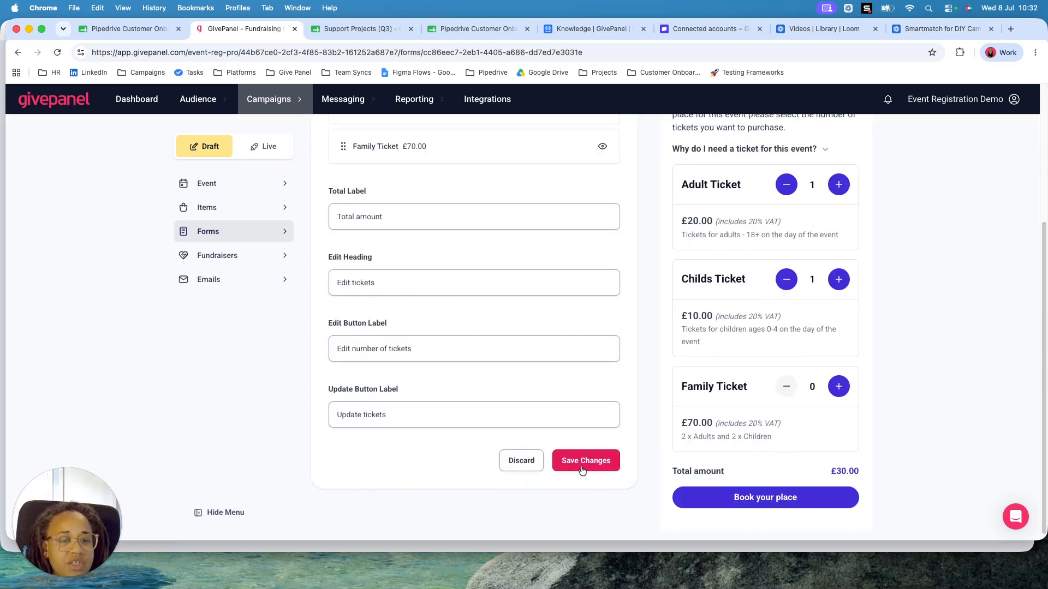
left_click(527, 462)
left_click(611, 358)
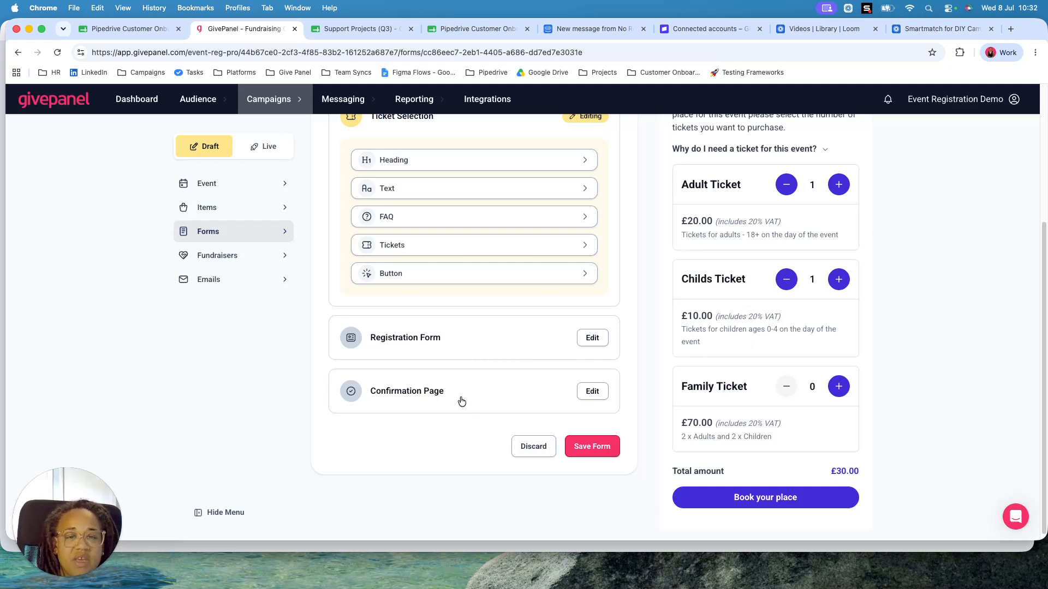
Step: Open the Registration Form step for editing
scroll(461, 401, "up", 3)
scroll(458, 394, "down", 1)
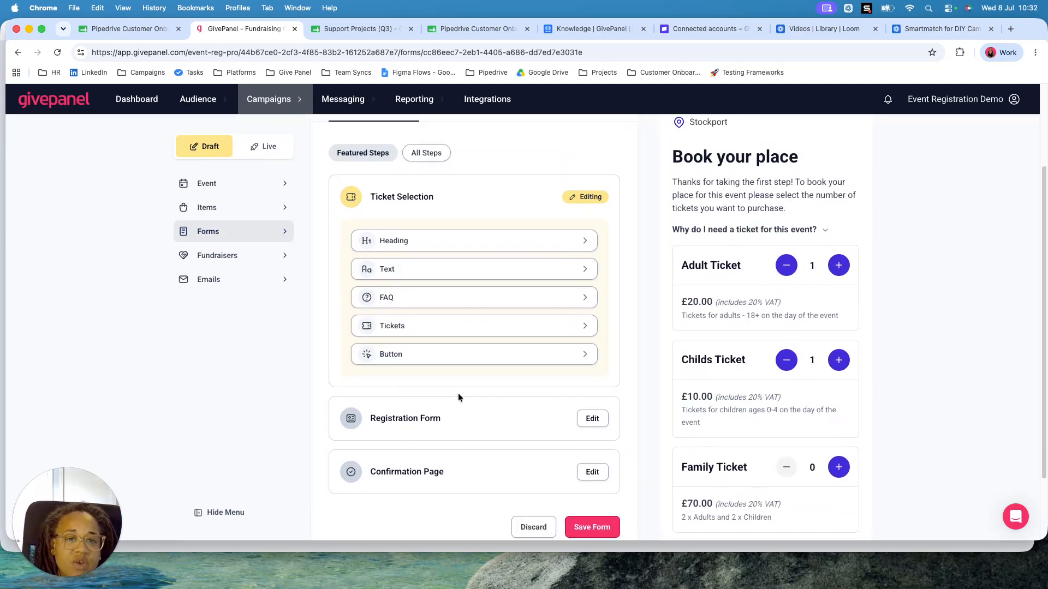
left_click(590, 403)
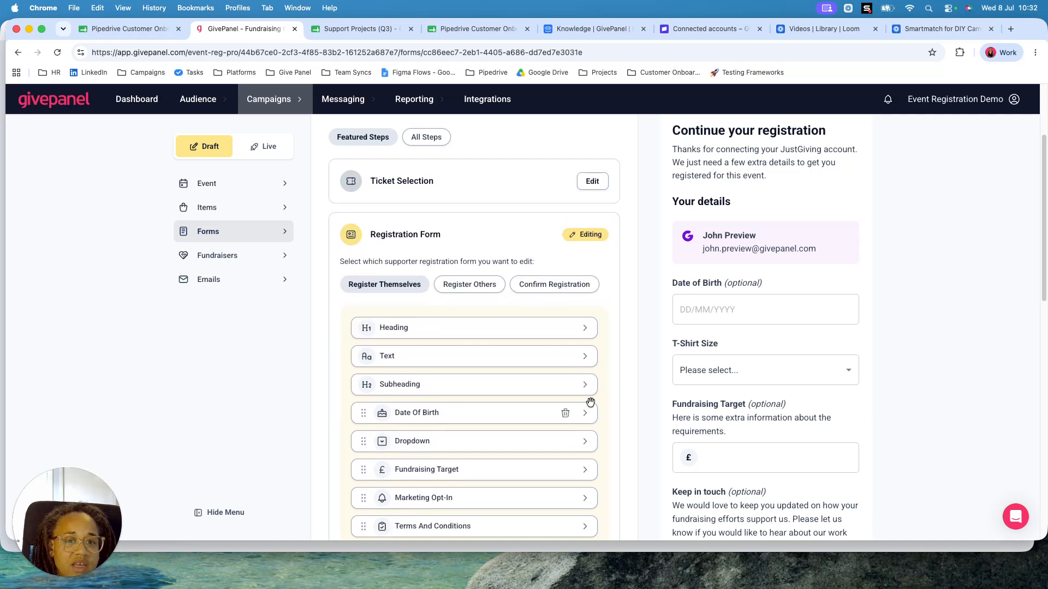
Step: Open the form's Confirmation Page step for editing
scroll(571, 376, "down", 4)
scroll(578, 415, "down", 2)
left_click(591, 442)
scroll(901, 329, "up", 3)
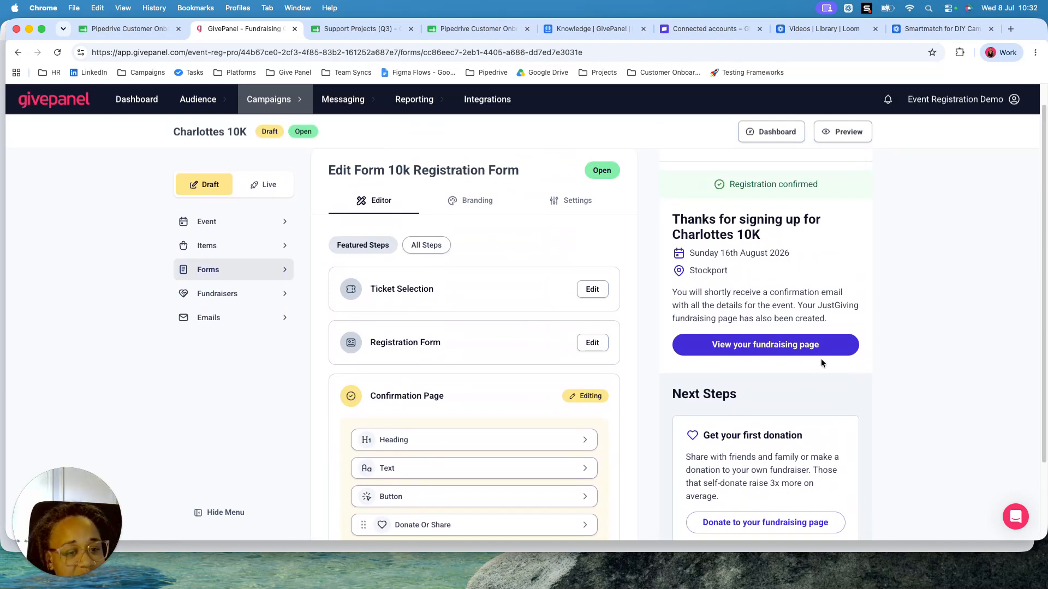
Step: Review the Confirmation Page elements against the preview and save the form
scroll(755, 418, "down", 1)
scroll(755, 418, "down", 1)
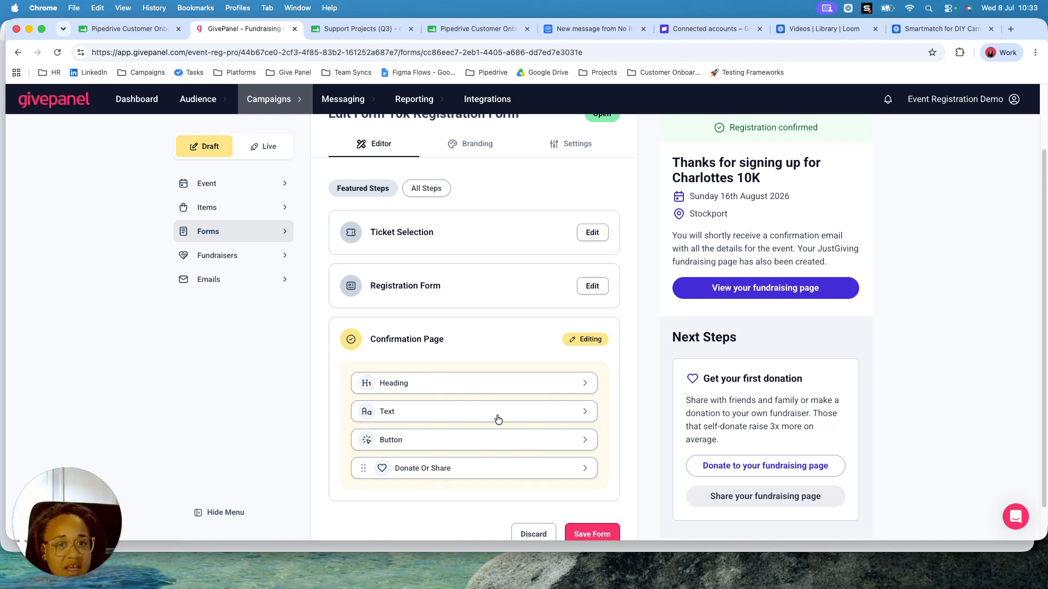
scroll(551, 456, "down", 1)
left_click(591, 521)
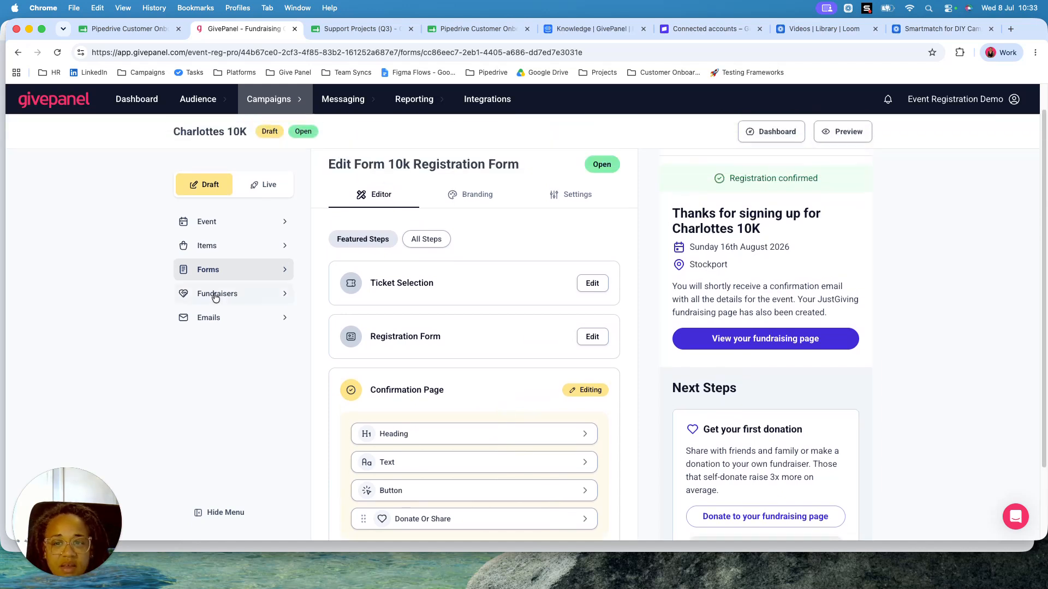
Step: Open the event's Fundraisers section and set the Individuals template's fundraising target to £350
left_click(217, 295)
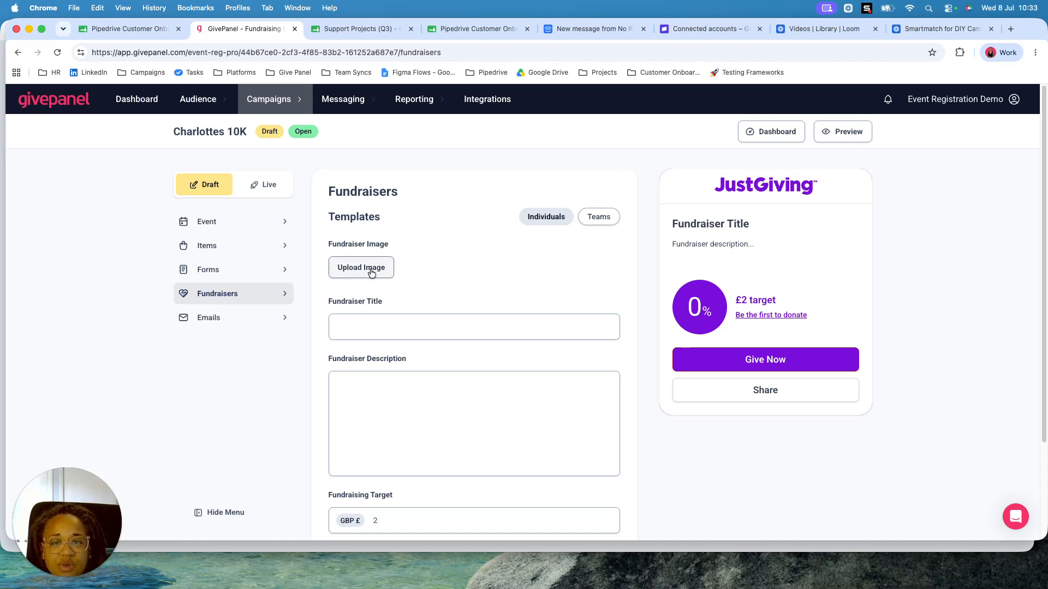
left_click(369, 323)
left_click(343, 385)
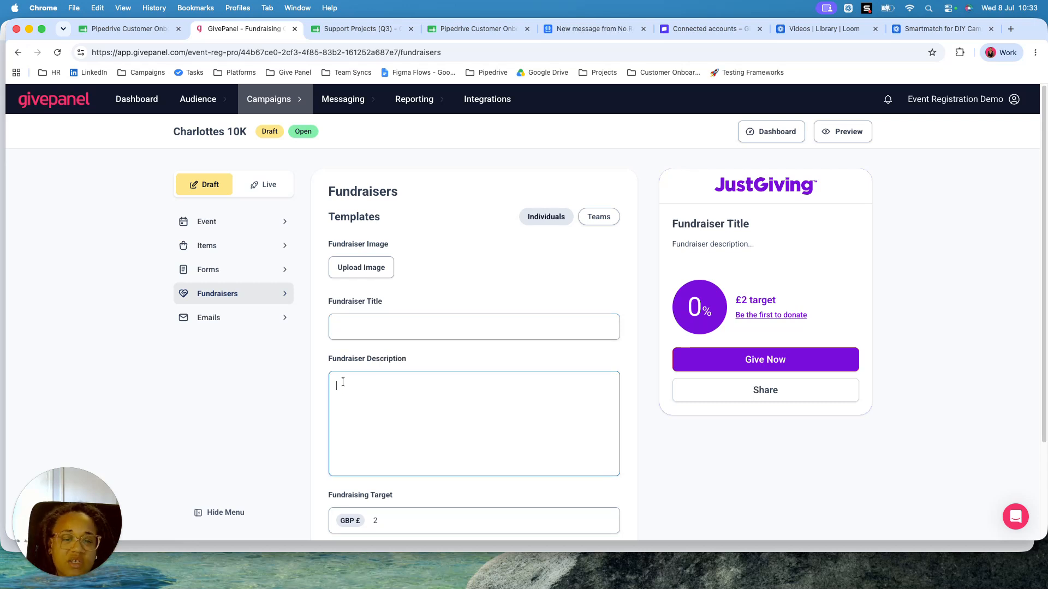
scroll(358, 382, "down", 3)
left_click(399, 403)
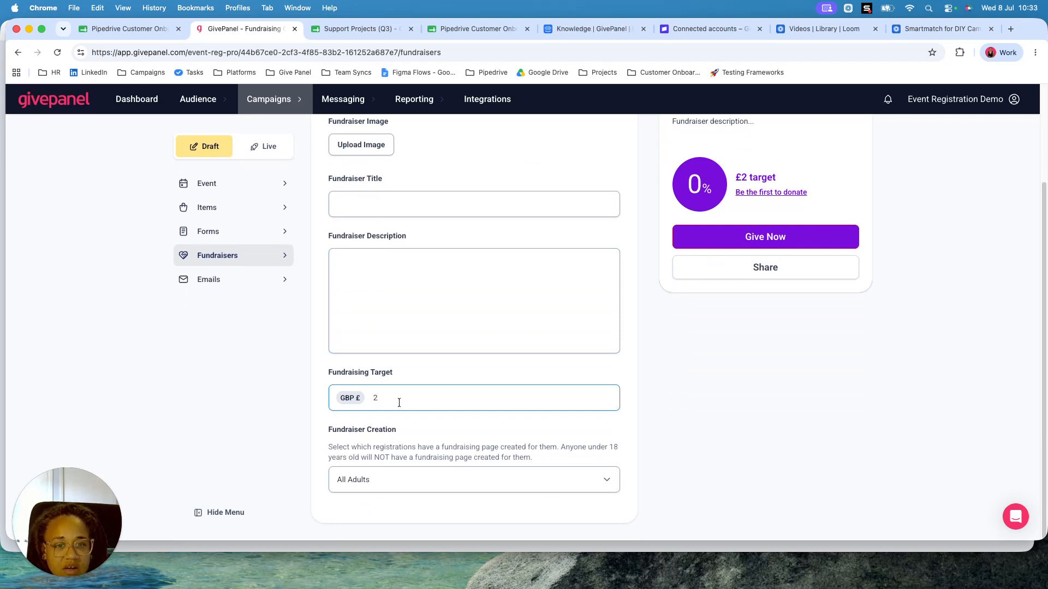
key("BackSpace")
type("350")
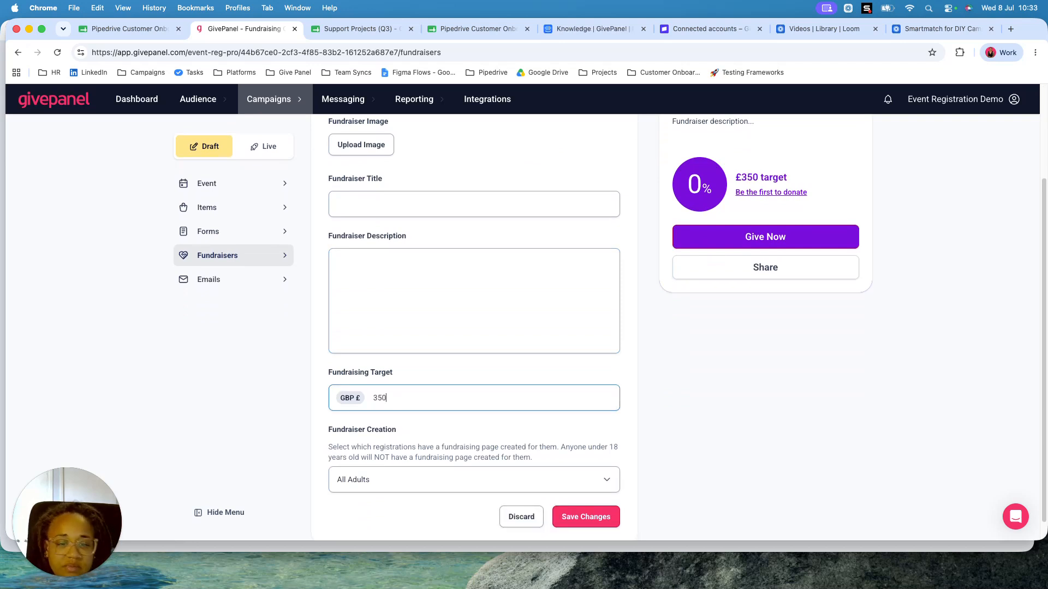
Step: Try the Fundraiser Creation options Primary registrant only and All Adults, ending on Supporter choice
scroll(433, 432, "down", 1)
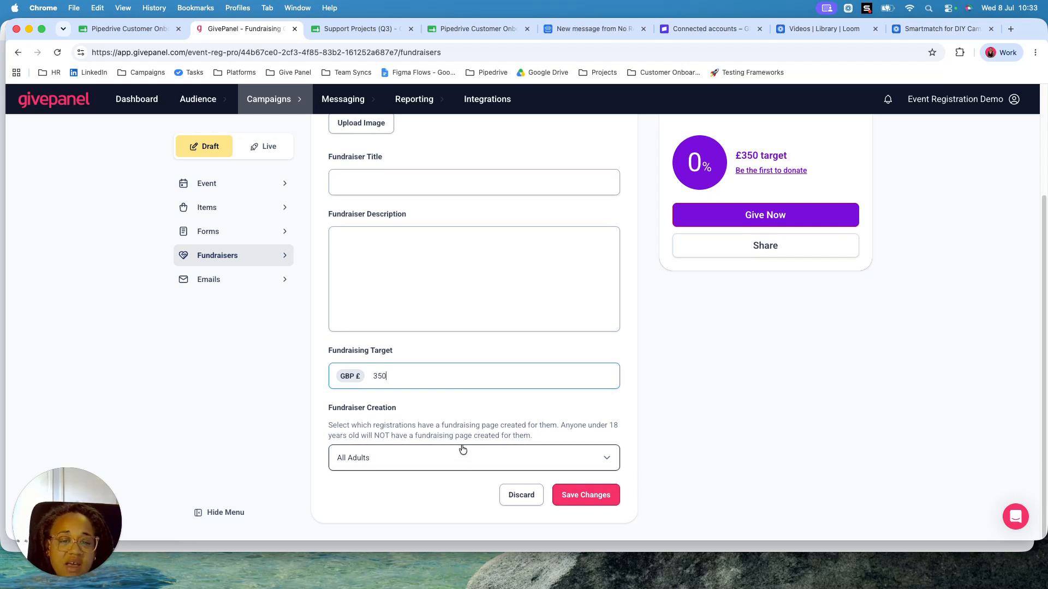
left_click(459, 457)
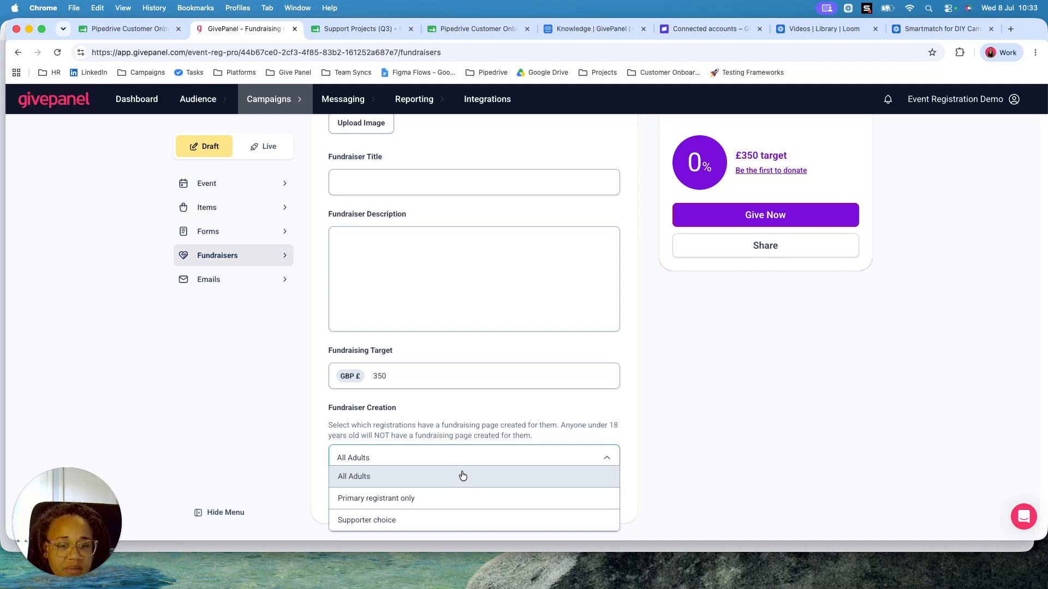
left_click(451, 503)
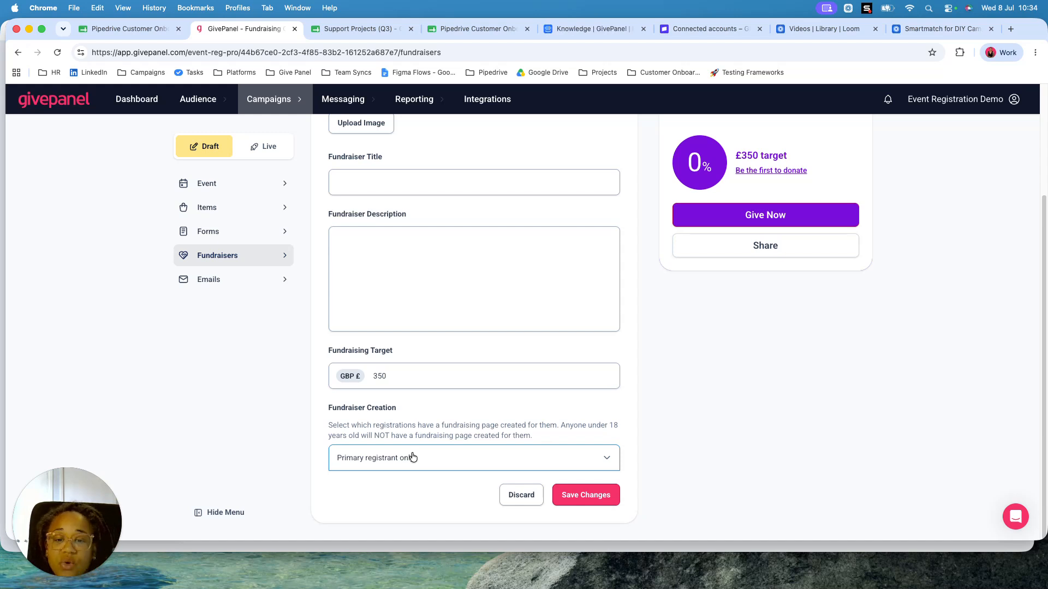
left_click(413, 459)
left_click(400, 477)
left_click(407, 464)
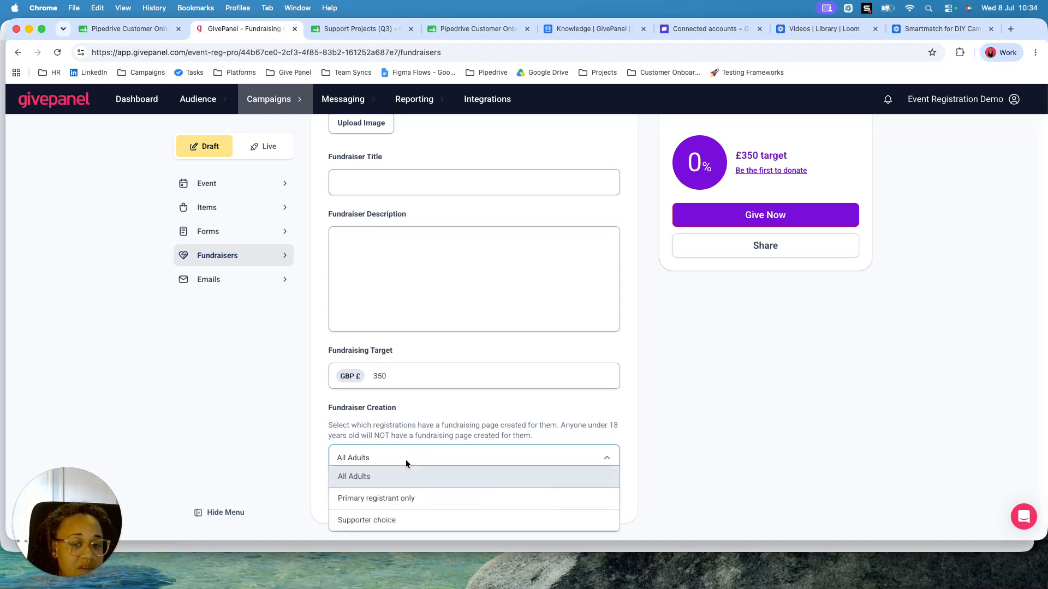
left_click(401, 527)
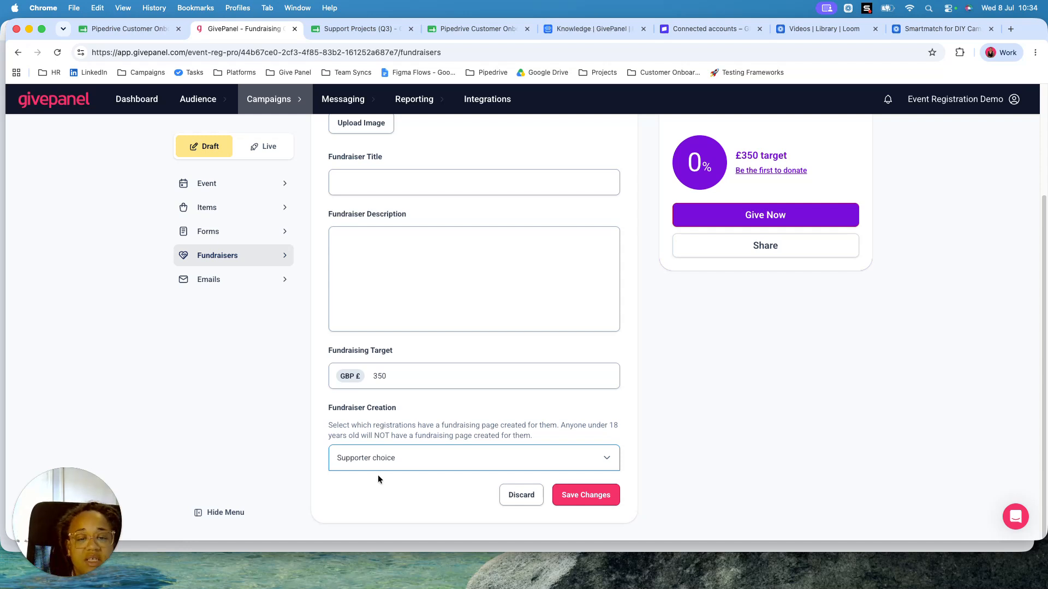
Step: Check the Teams fundraiser template and return to the Individuals template
scroll(382, 472, "up", 5)
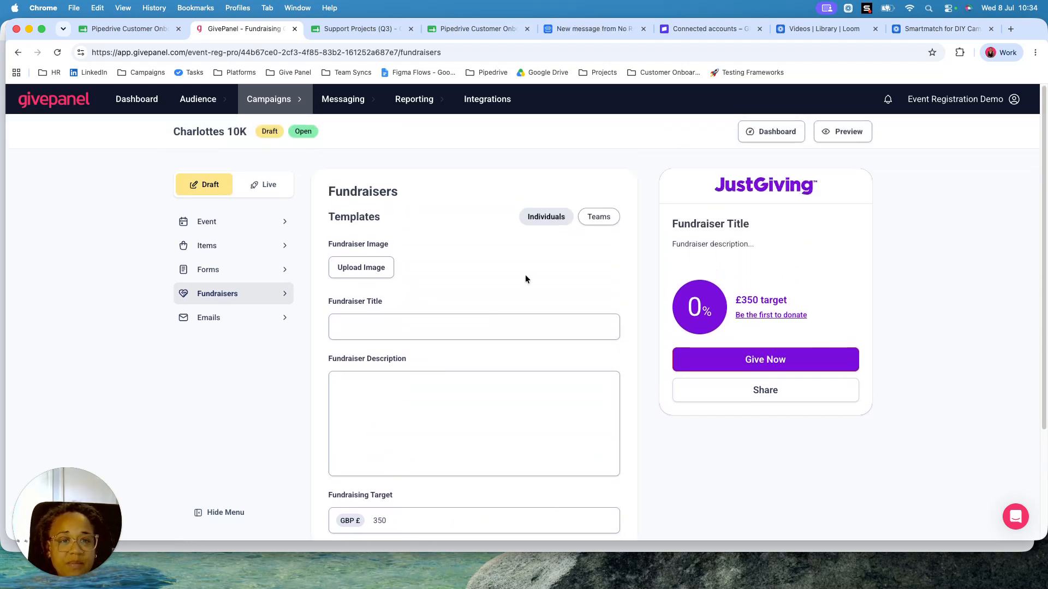
left_click(607, 221)
scroll(460, 418, "down", 1)
scroll(460, 418, "down", 1)
left_click(546, 154)
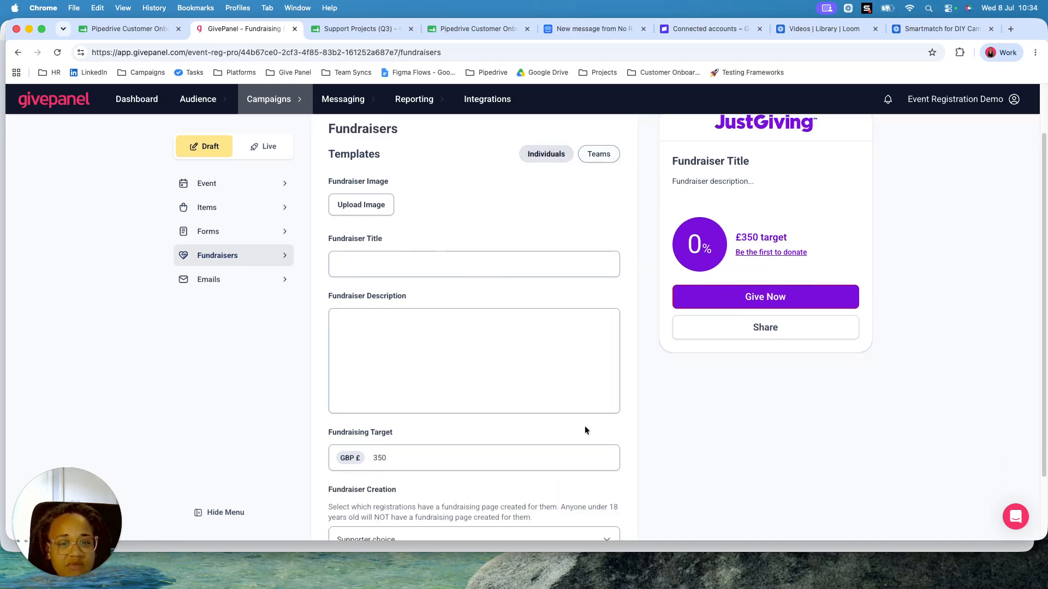
Step: Try to save the fundraiser template, and go to the event's Emails section while discarding the unsaved changes
scroll(584, 430, "down", 3)
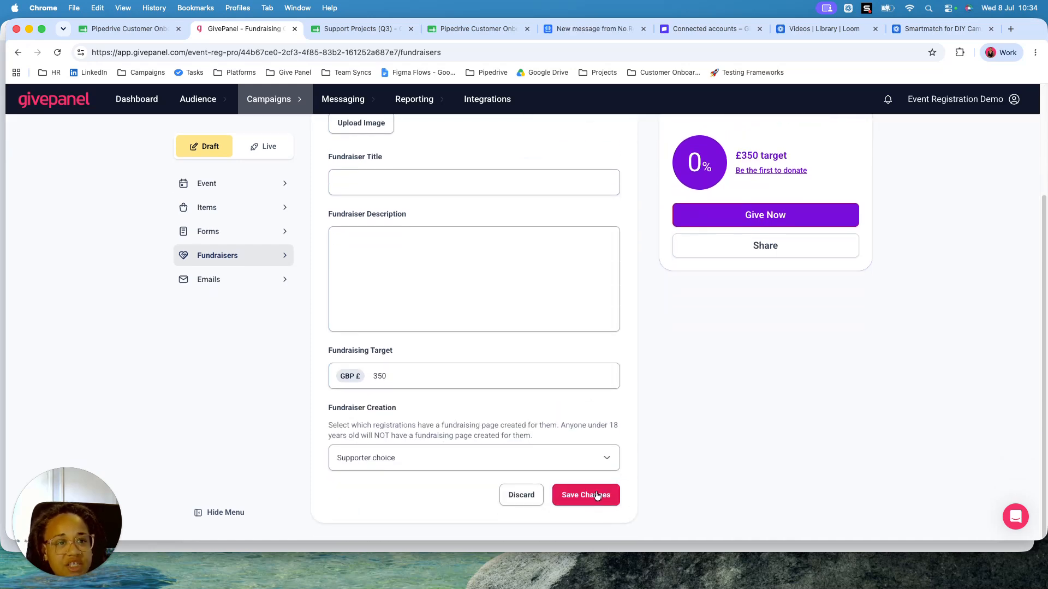
left_click(595, 495)
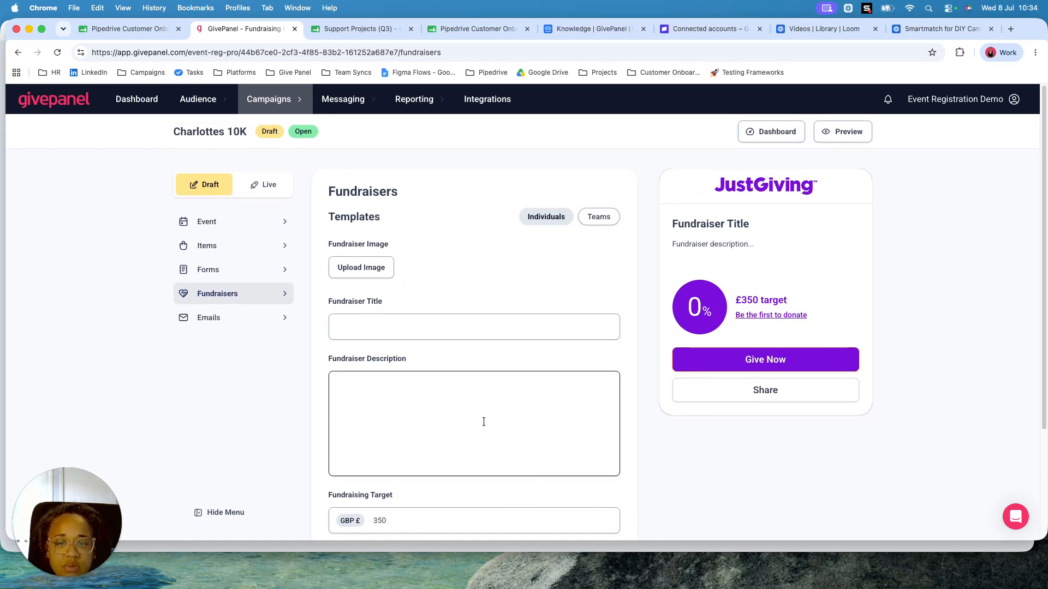
left_click(231, 322)
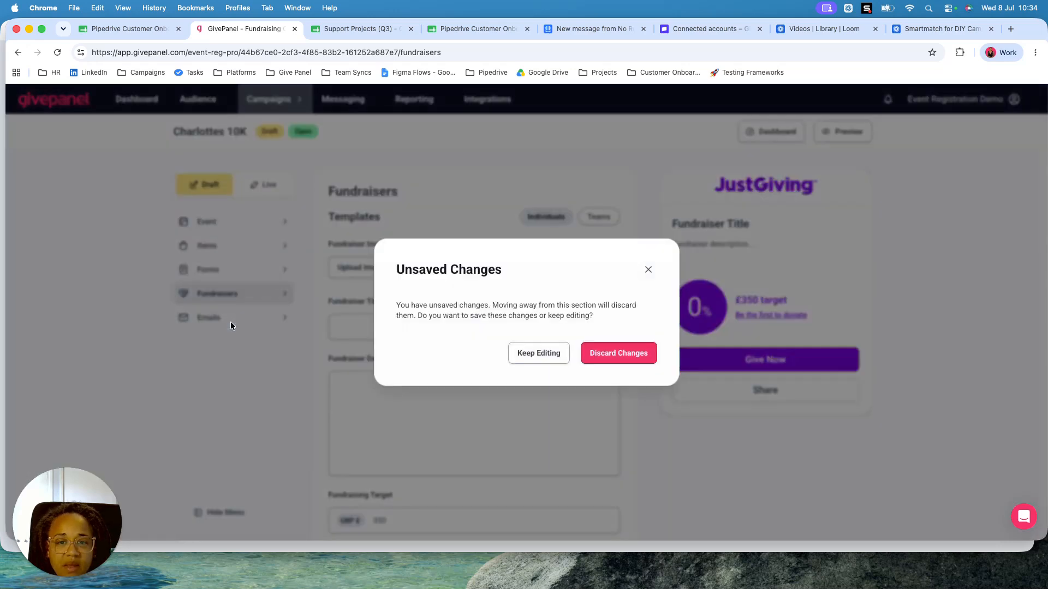
left_click(607, 359)
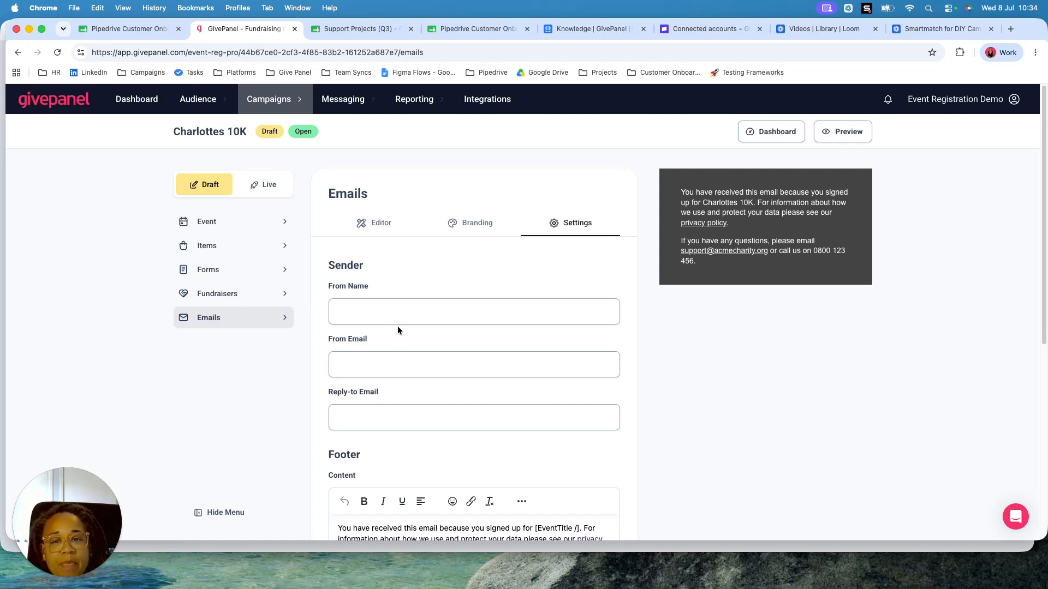
Step: Enter the sender's first name as the From Name in the email settings
scroll(427, 329, "down", 1)
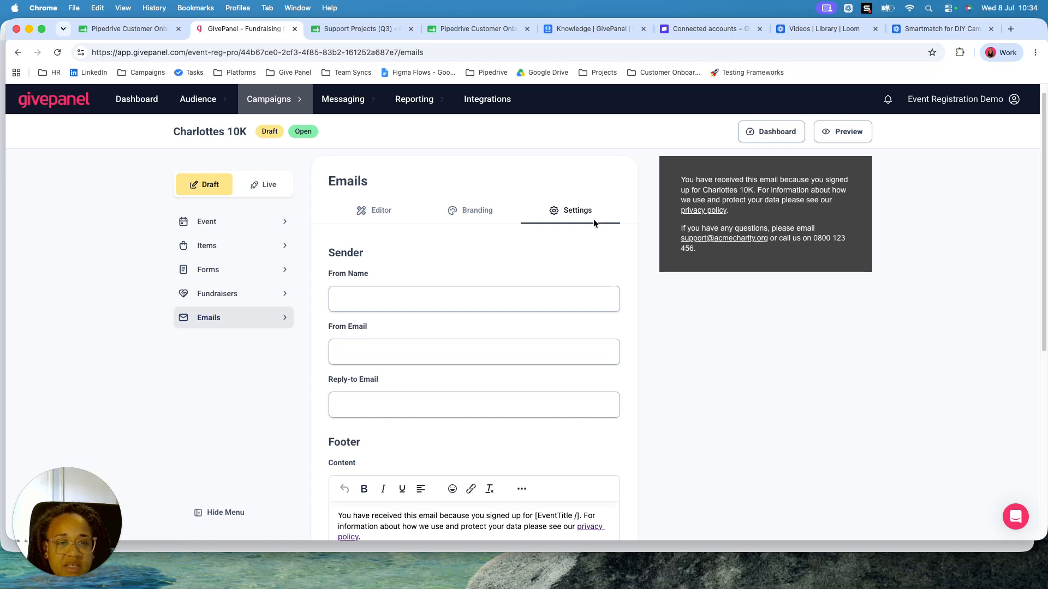
left_click(383, 303)
left_click(440, 268)
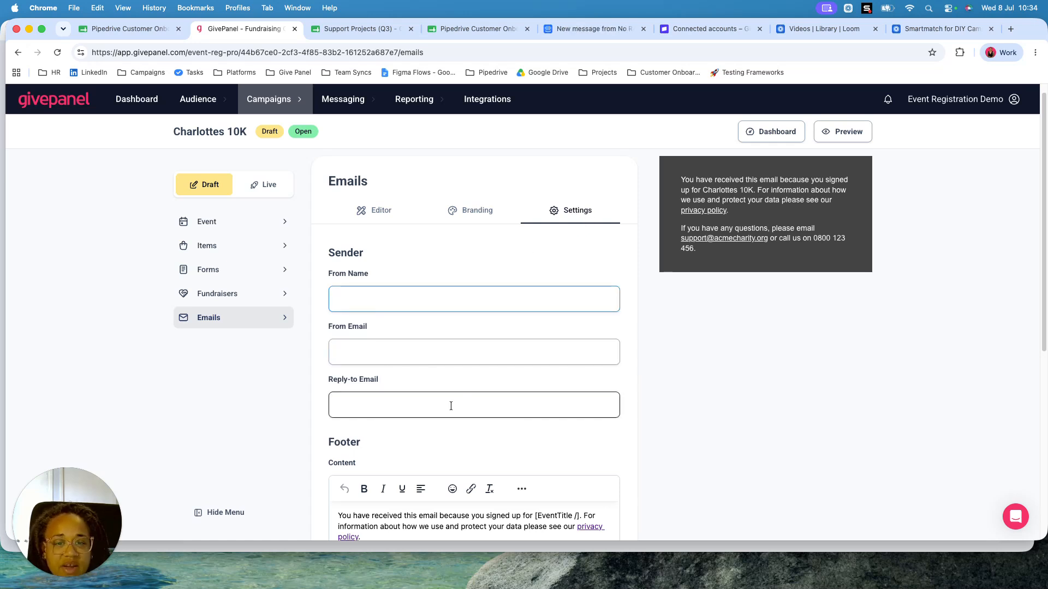
scroll(432, 415, "down", 2)
scroll(433, 415, "down", 2)
left_click(352, 208)
left_click(412, 238)
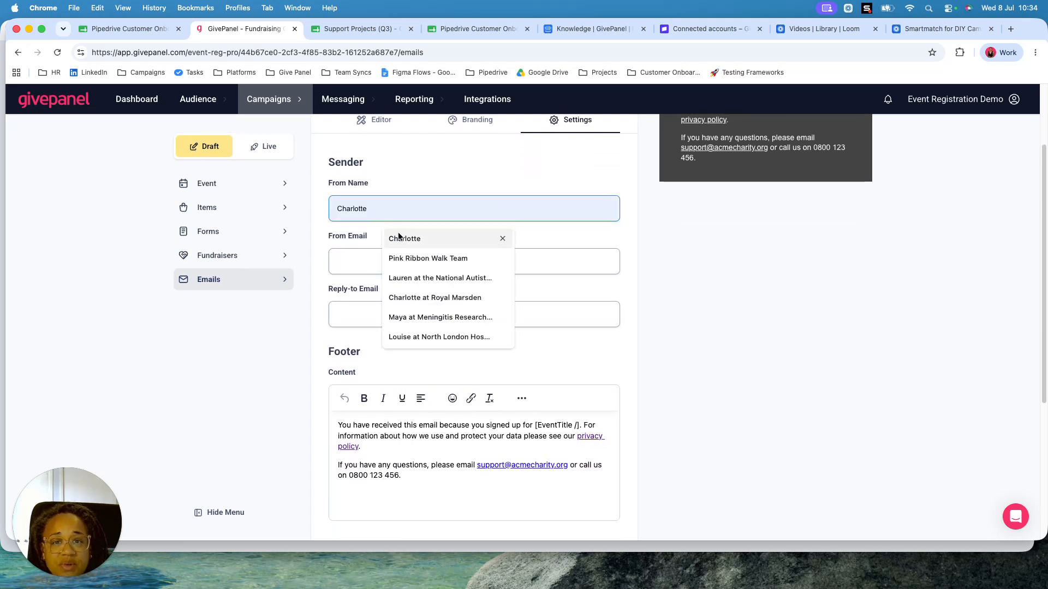
Step: Fill in the sender's From Email and change the Reply-to Email to the fundraising address at the same domain
left_click(386, 264)
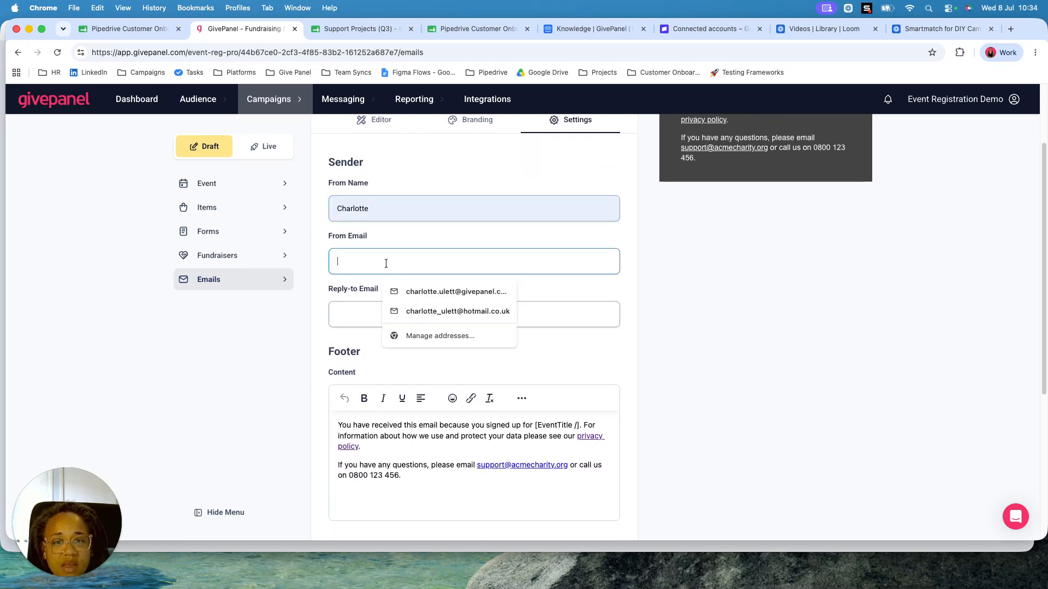
left_click(421, 292)
left_click(380, 321)
left_click_drag(381, 320, 306, 310)
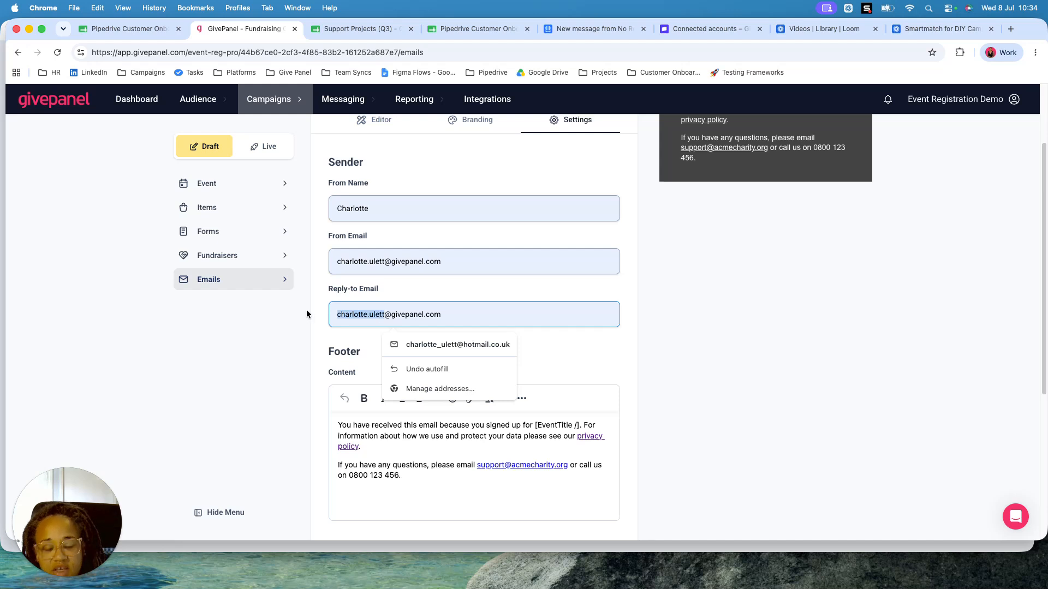
type("fundraising")
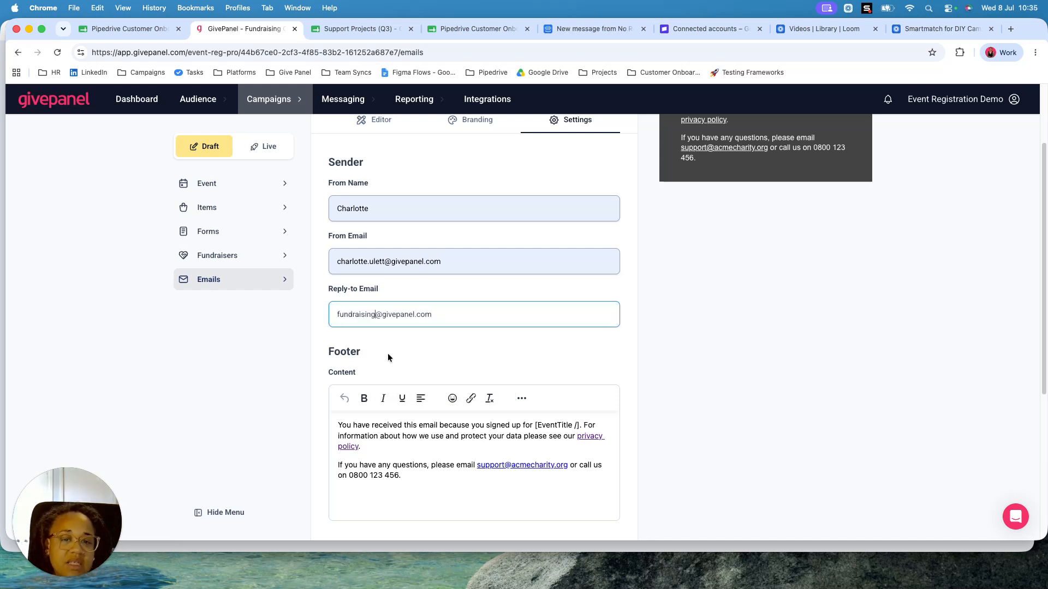
Step: Review the email footer content and exclusion list, and save the email settings
scroll(469, 421, "down", 3)
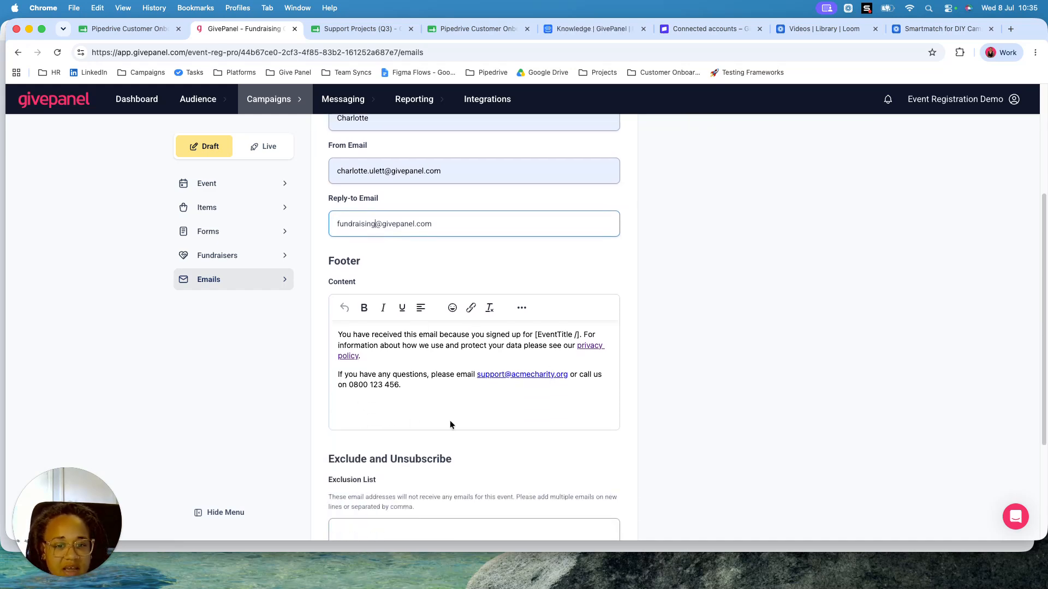
scroll(464, 417, "down", 5)
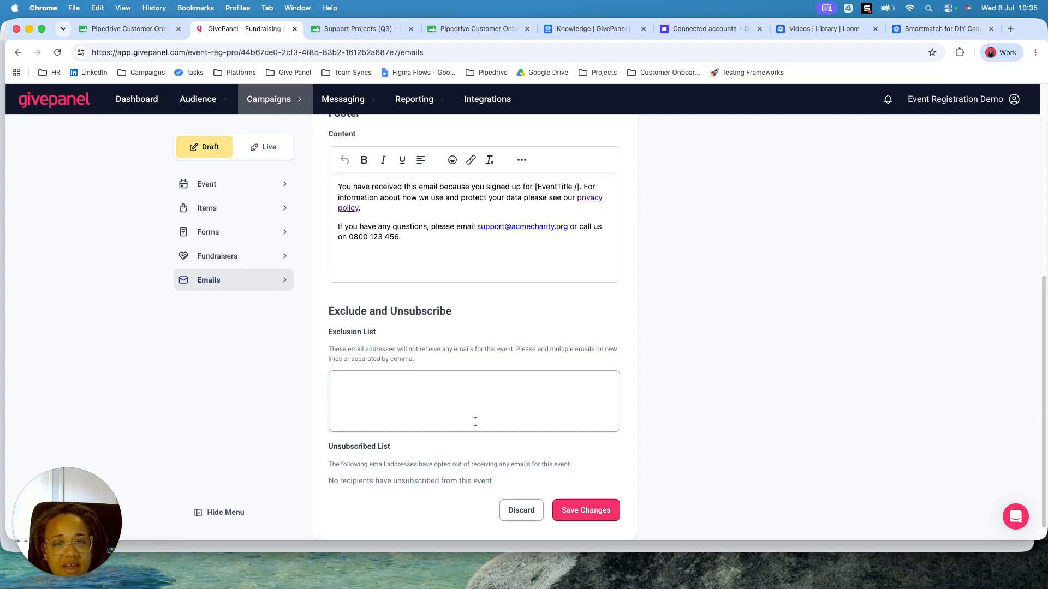
scroll(476, 423, "up", 6)
scroll(514, 489, "down", 6)
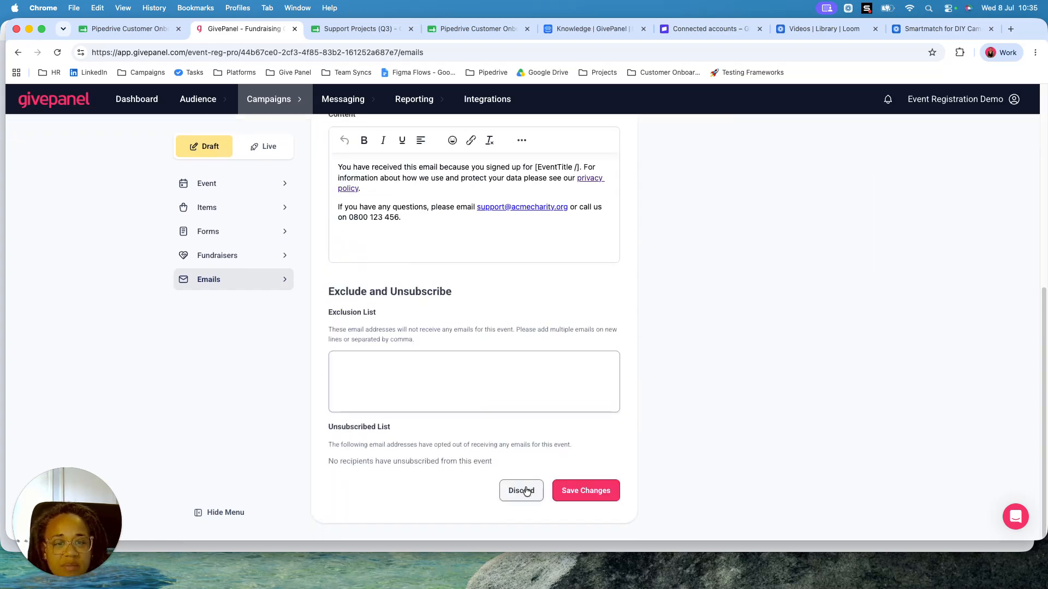
left_click(594, 493)
left_click(620, 357)
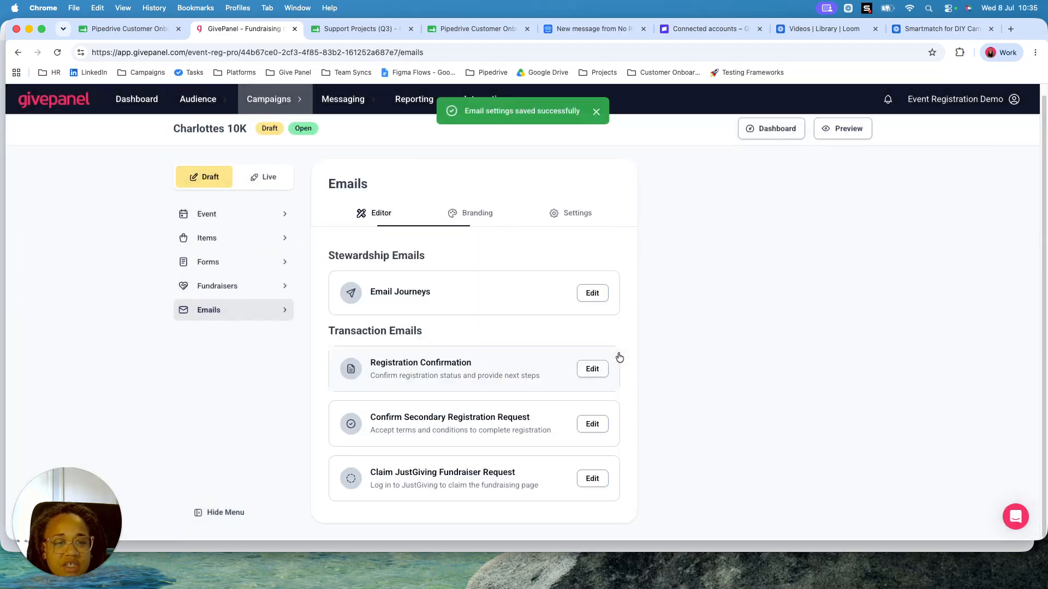
Step: Examine the transaction email branding options for logo, header image, page, body, button and footer
left_click(472, 214)
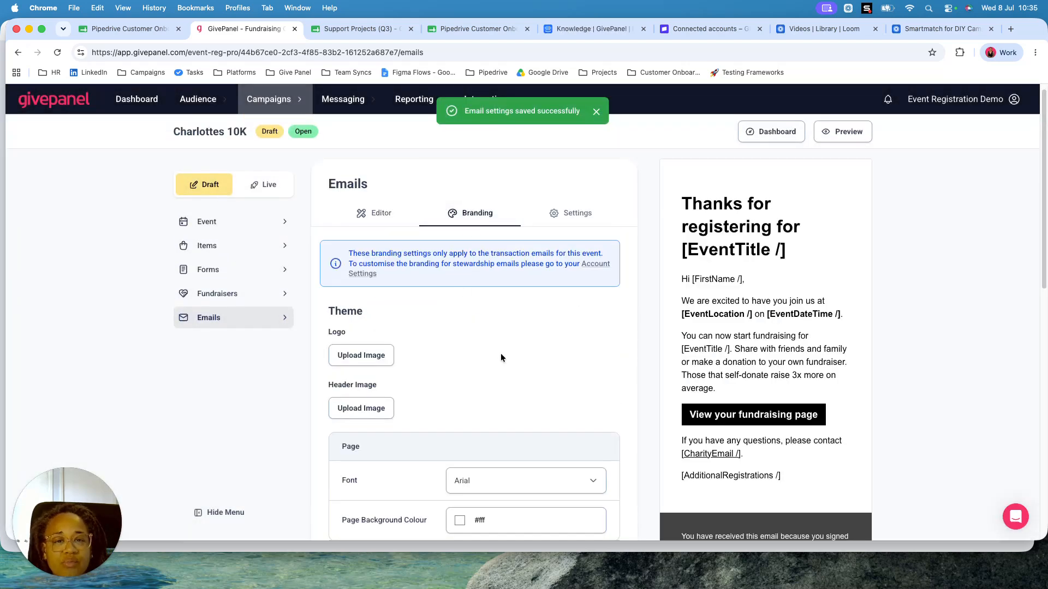
scroll(503, 358, "down", 1)
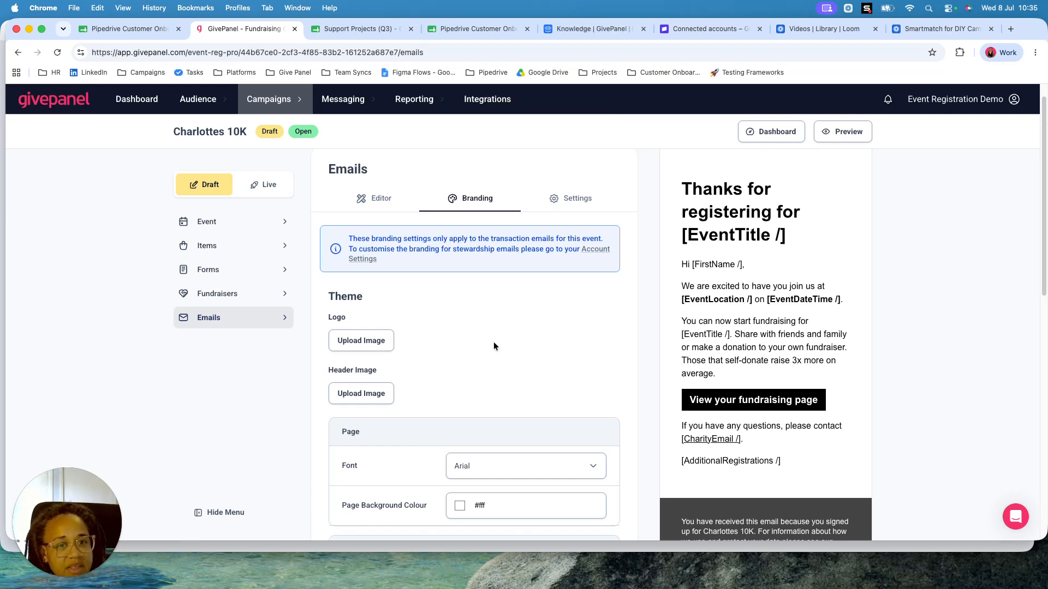
scroll(494, 344, "down", 4)
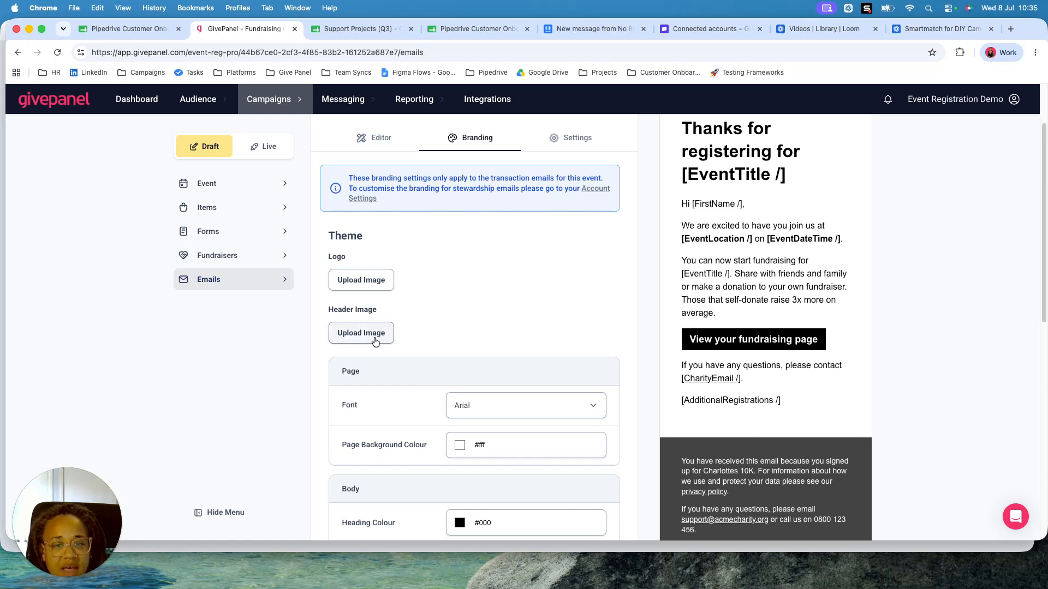
scroll(503, 386, "down", 1)
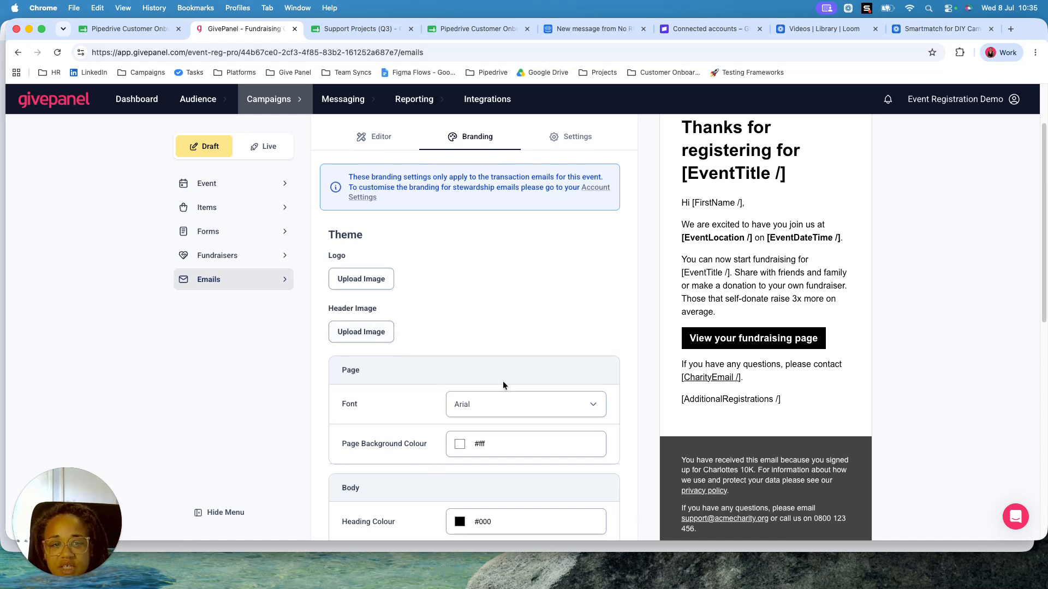
scroll(502, 385, "down", 6)
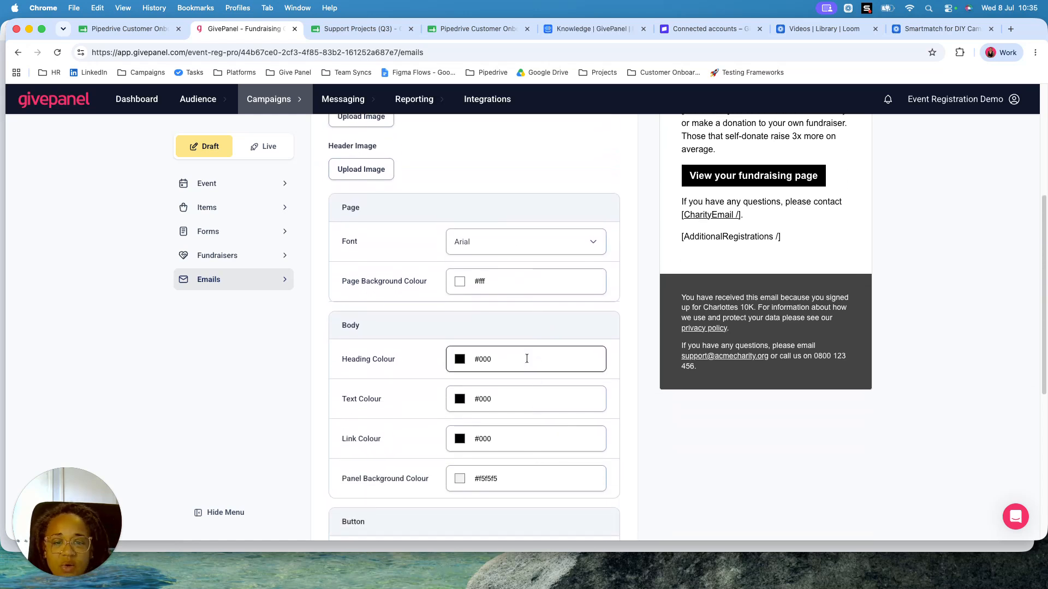
scroll(504, 458, "up", 6)
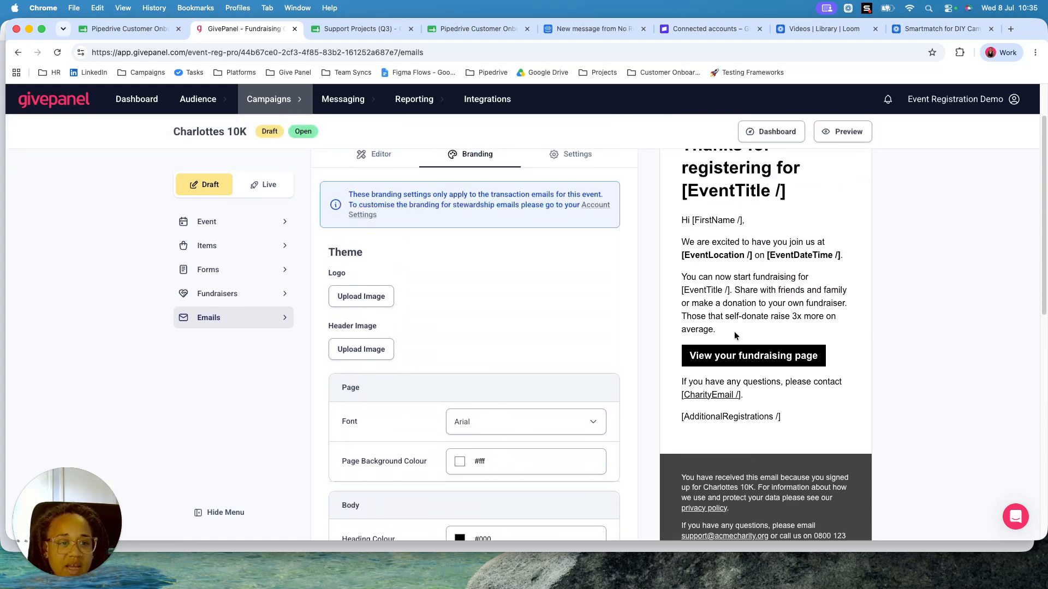
scroll(515, 463, "down", 5)
scroll(515, 462, "down", 5)
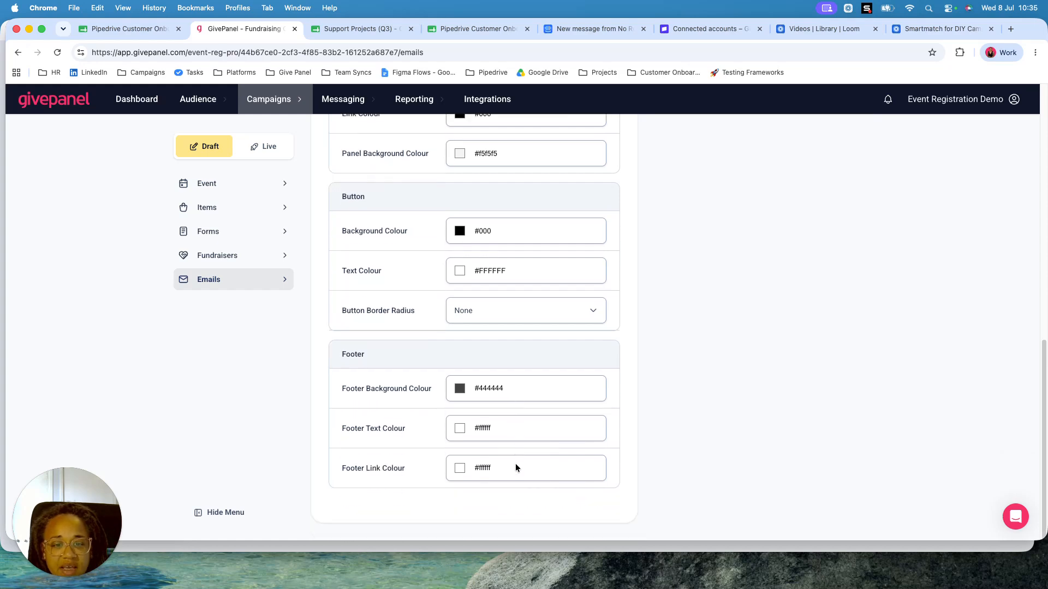
Step: Try to recolour the email footer text by shifting the hue of the Footer Text Colour
scroll(512, 333, "up", 2)
scroll(513, 334, "down", 2)
scroll(513, 342, "up", 1)
scroll(515, 363, "up", 5)
scroll(495, 370, "down", 6)
left_click_drag(497, 440, 447, 444)
left_click(460, 441)
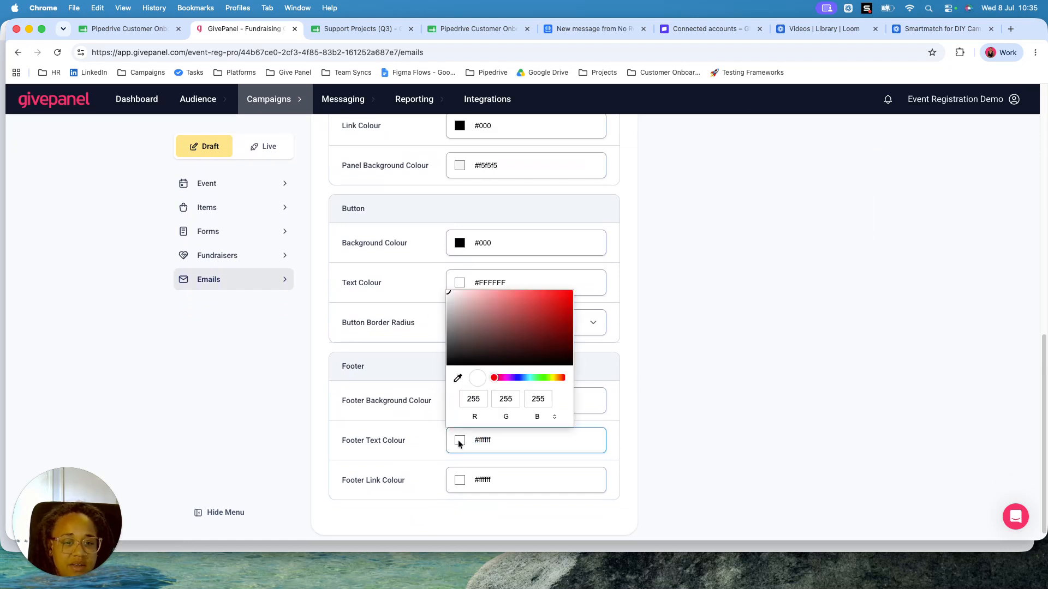
left_click(513, 378)
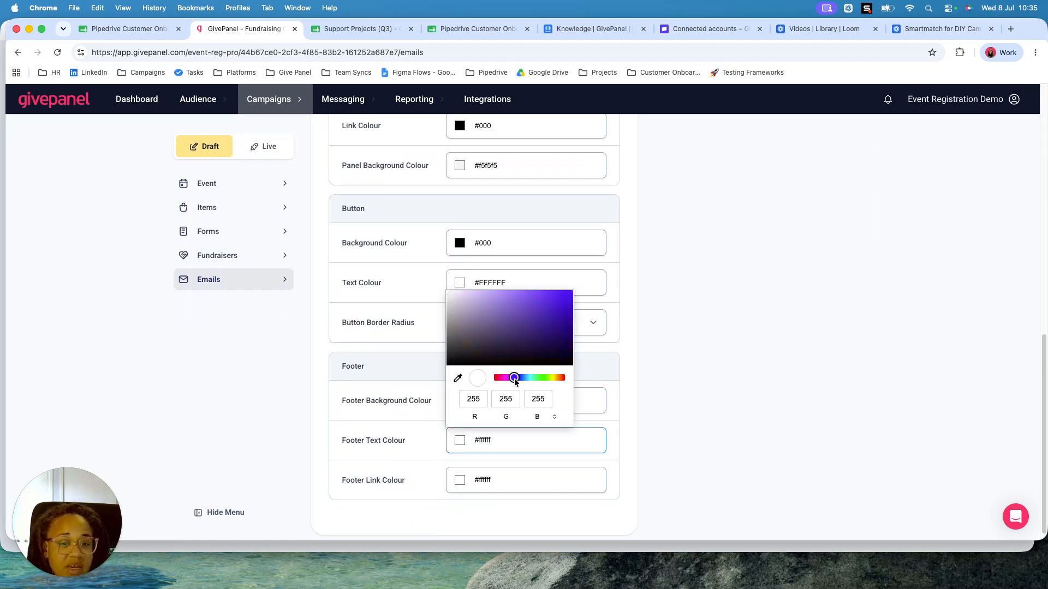
left_click(669, 401)
scroll(596, 445, "down", 1)
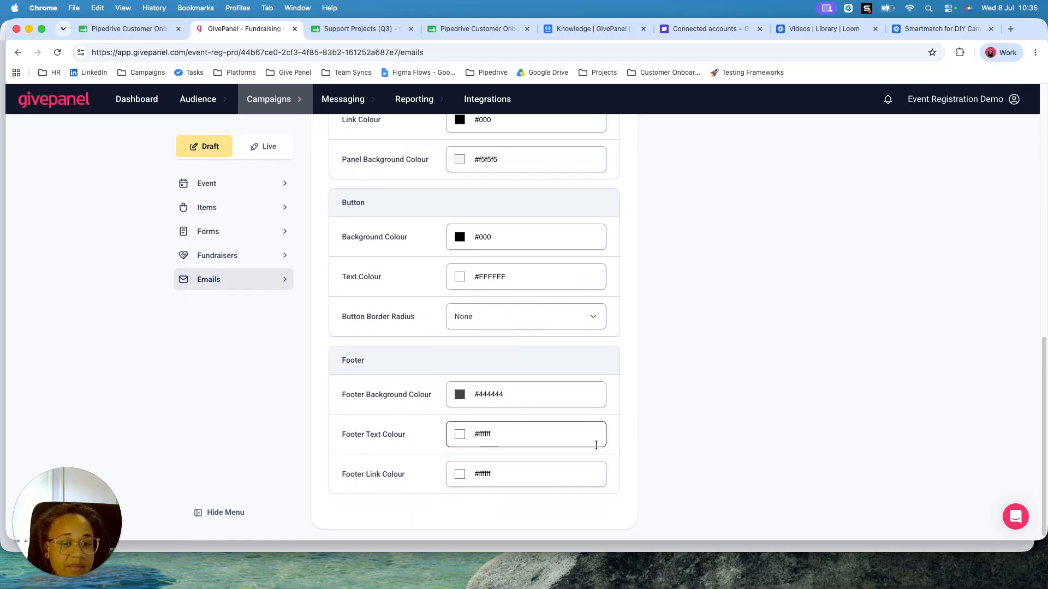
Step: Set the Footer Text Colour to #d71919 and save the email branding changes
left_click(460, 429)
left_click(557, 456)
left_click(647, 460)
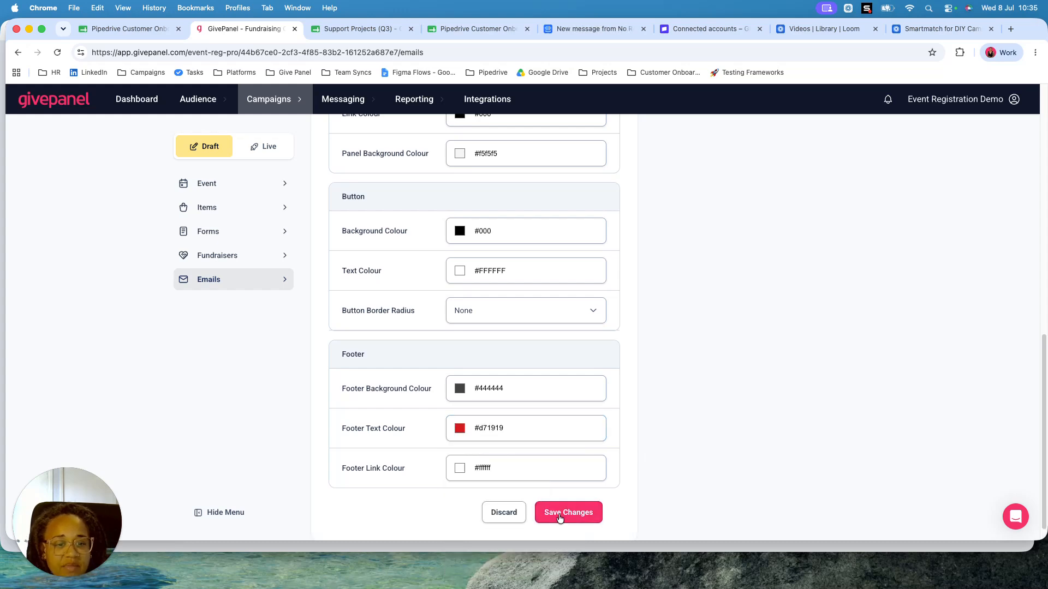
left_click(561, 511)
Step: Open the Registration Confirmation transaction email in the editor and examine its trigger, subject line, body and preview
left_click(633, 357)
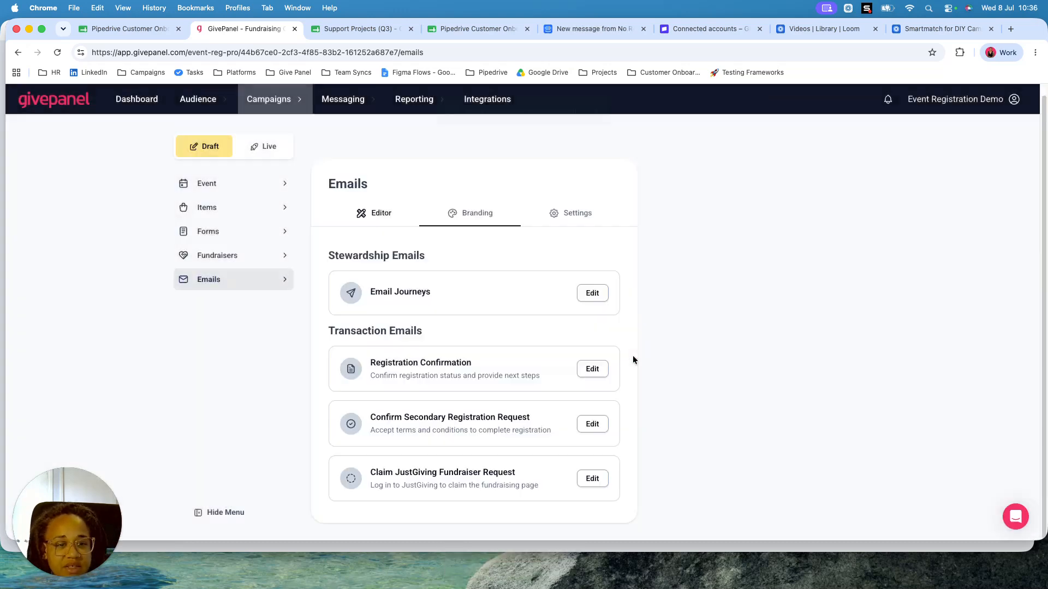
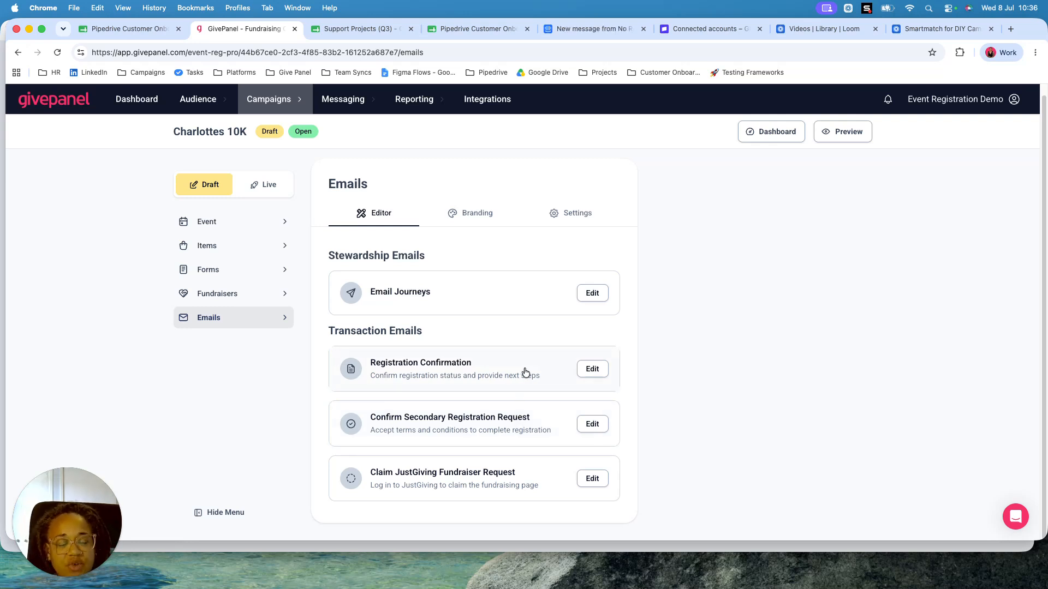
left_click(594, 369)
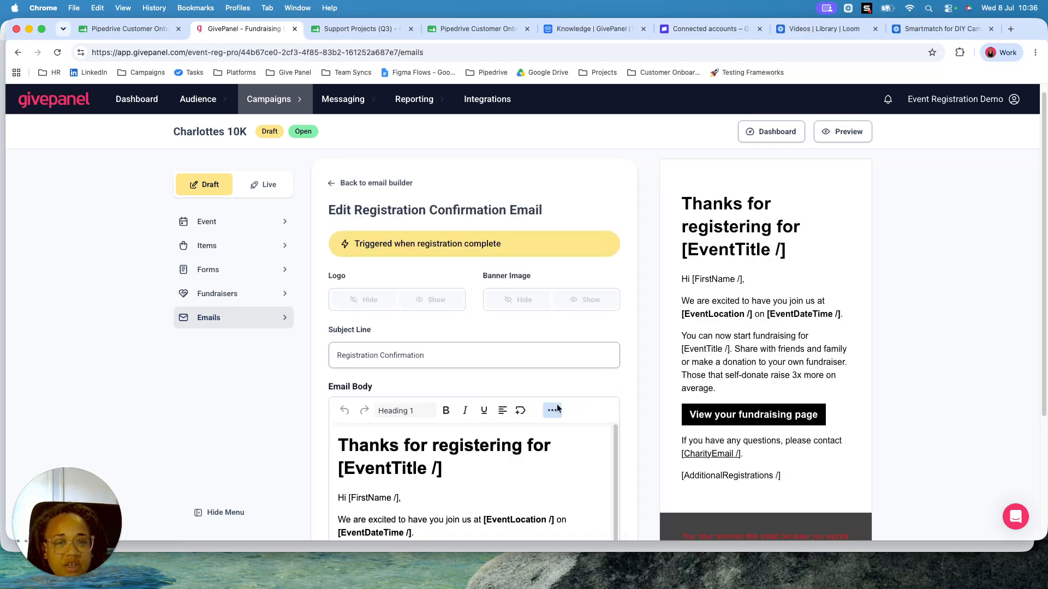
scroll(522, 202, "down", 2)
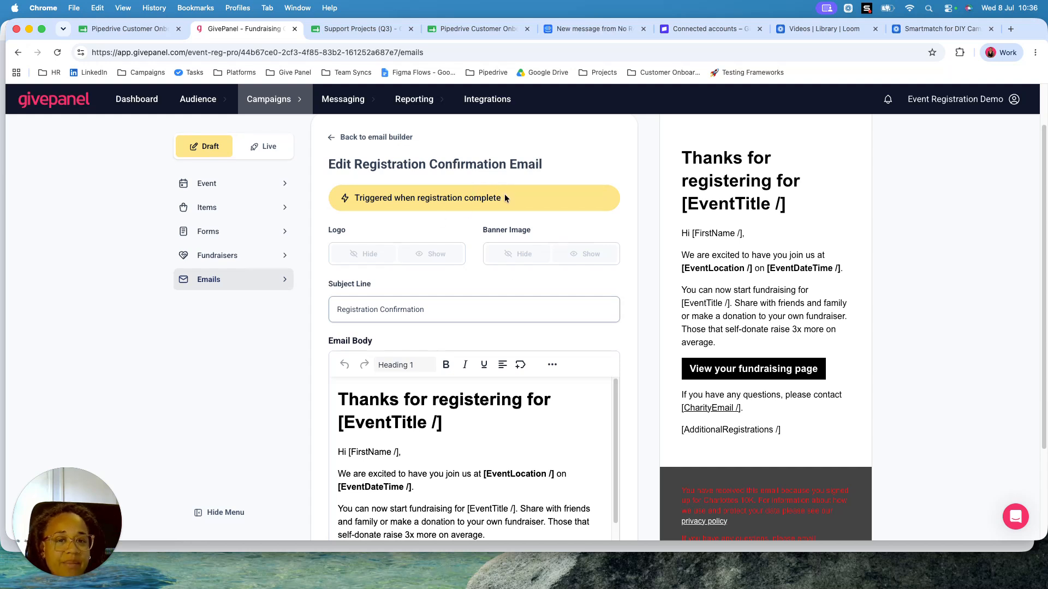
scroll(478, 404, "down", 1)
scroll(502, 420, "up", 1)
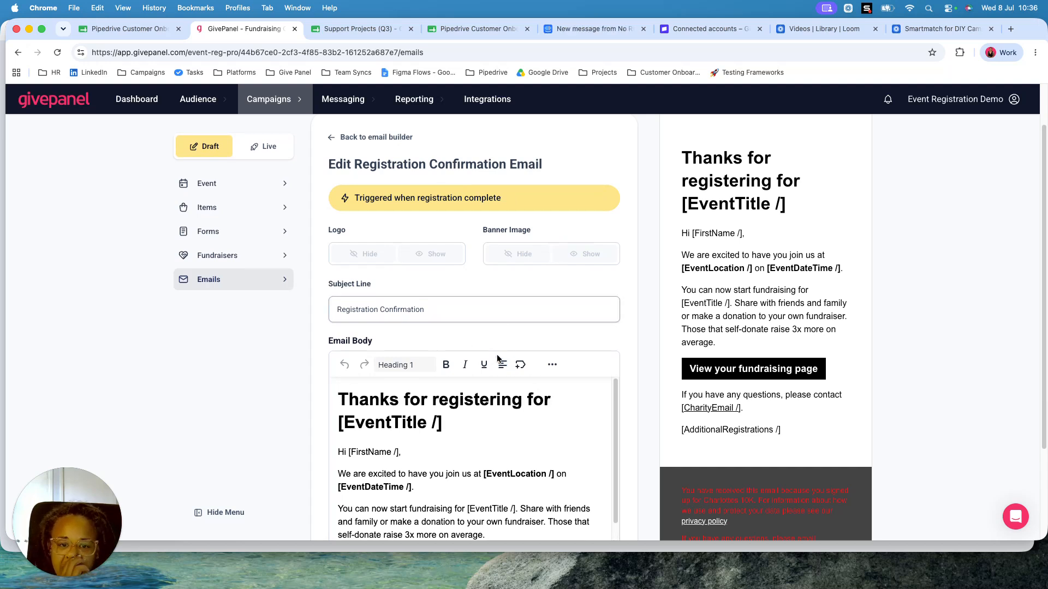
scroll(480, 431, "down", 1)
scroll(475, 453, "up", 1)
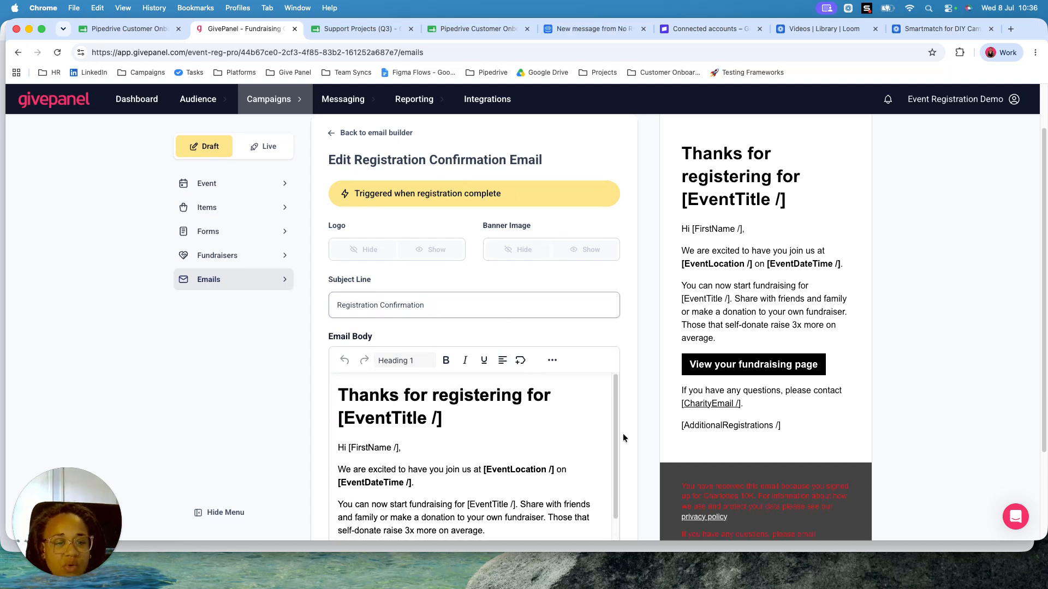
scroll(623, 434, "down", 3)
scroll(519, 355, "down", 3)
scroll(524, 273, "up", 4)
Step: Check the merge tags and test email option of the Registration Confirmation email, and return to the email builder
left_click(520, 240)
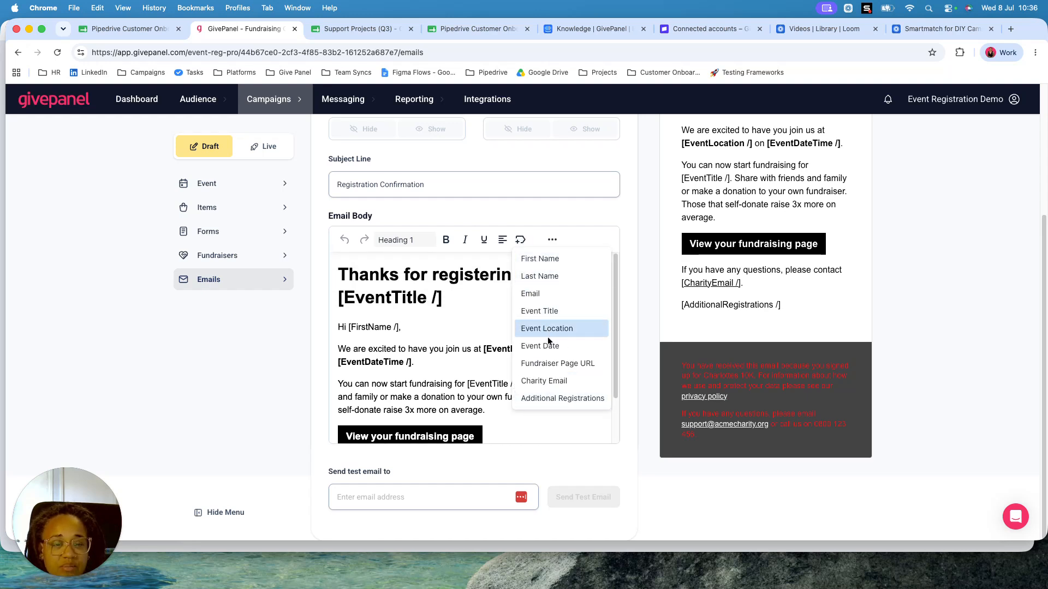
left_click(497, 435)
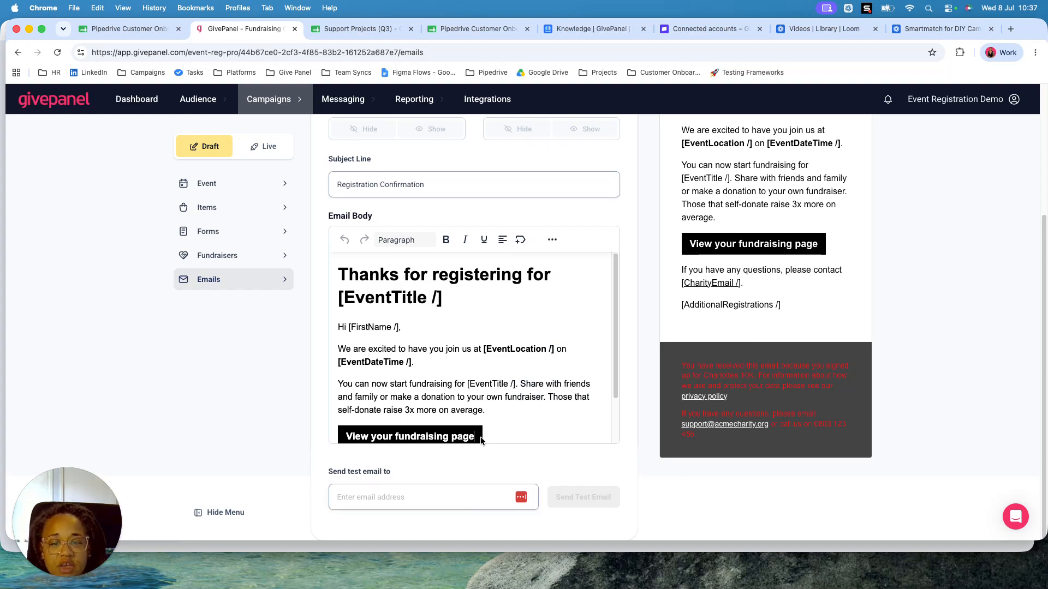
scroll(524, 393, "down", 3)
left_click(435, 497)
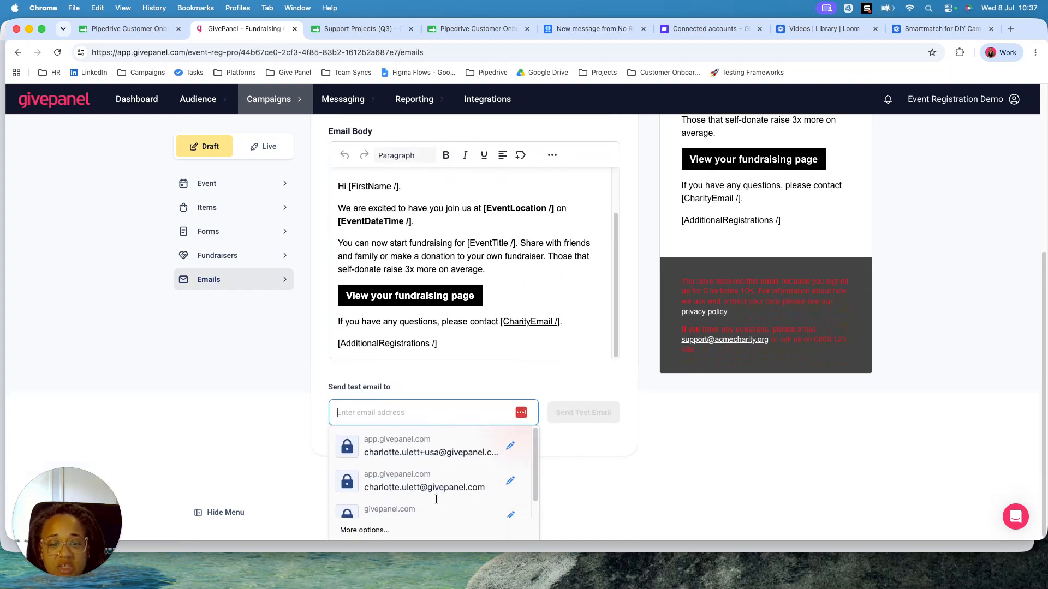
left_click(605, 490)
scroll(610, 471, "up", 5)
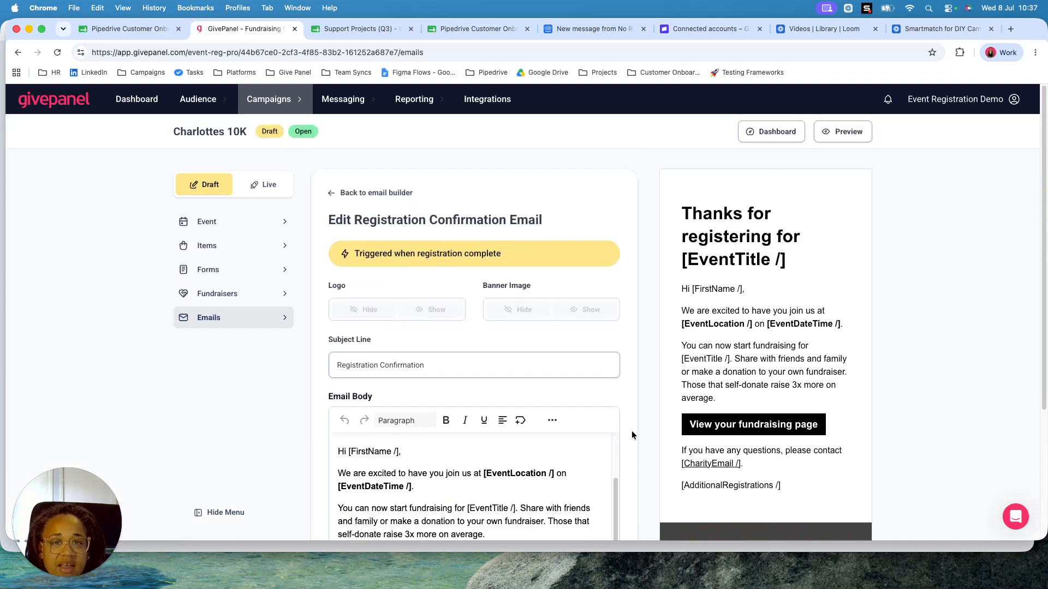
left_click(378, 192)
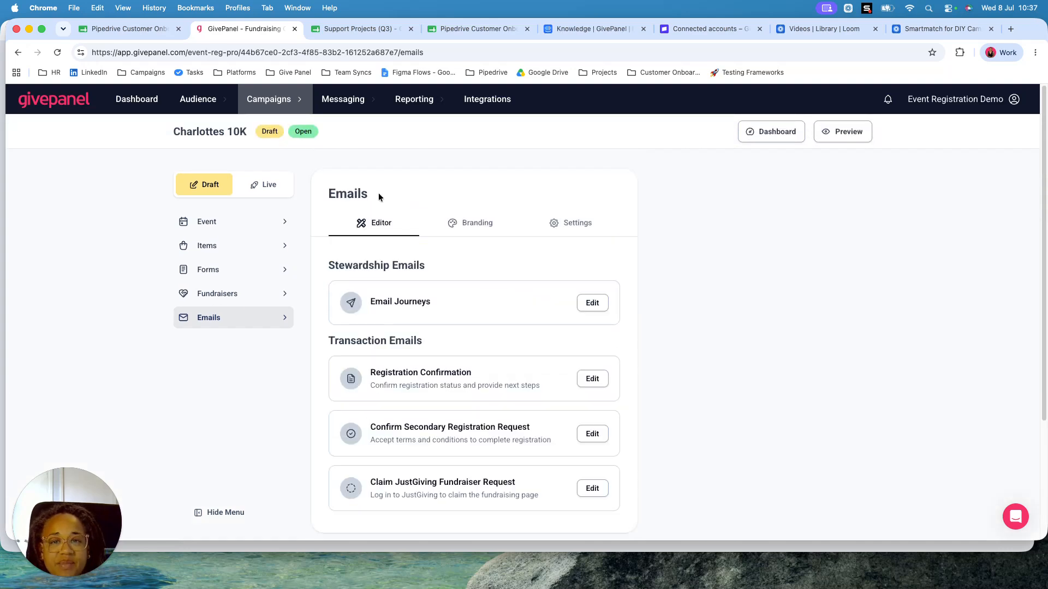
Step: Review the Confirm Secondary Registration Request email's trigger, subject and body, and return to the email builder
left_click(591, 435)
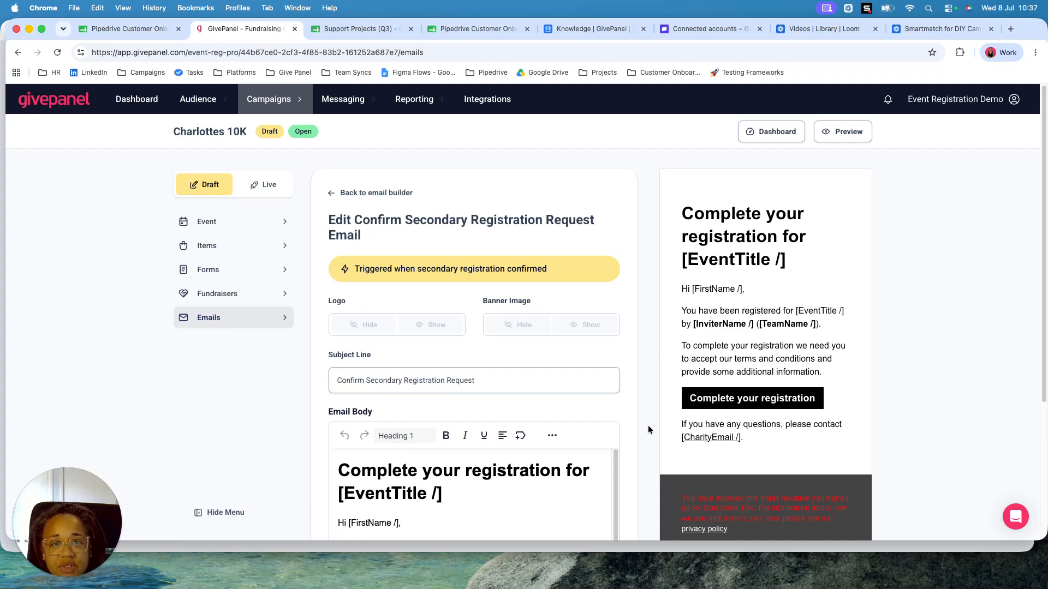
scroll(623, 437, "down", 4)
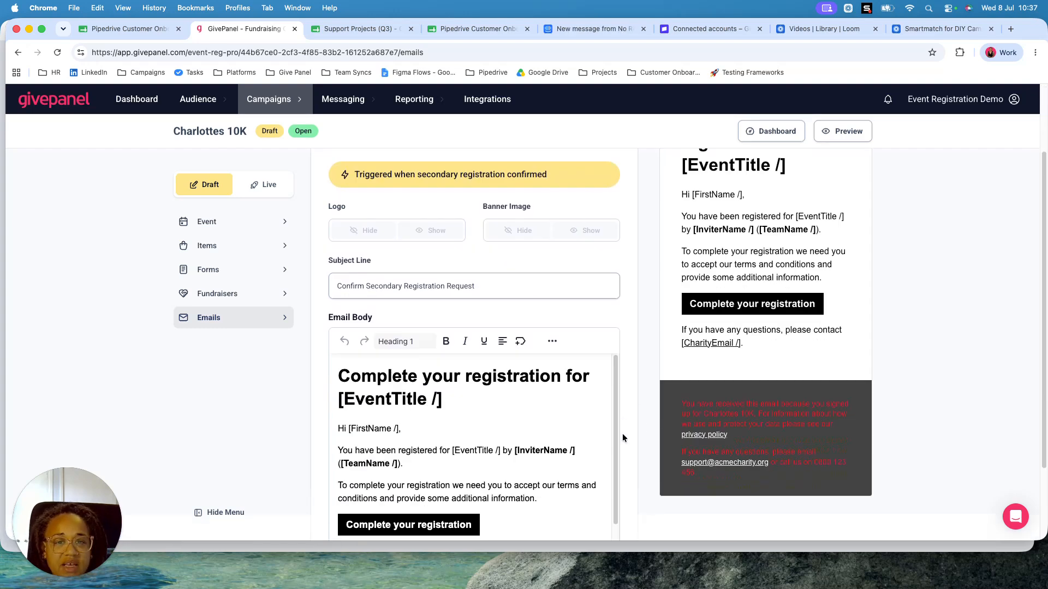
scroll(630, 434, "up", 4)
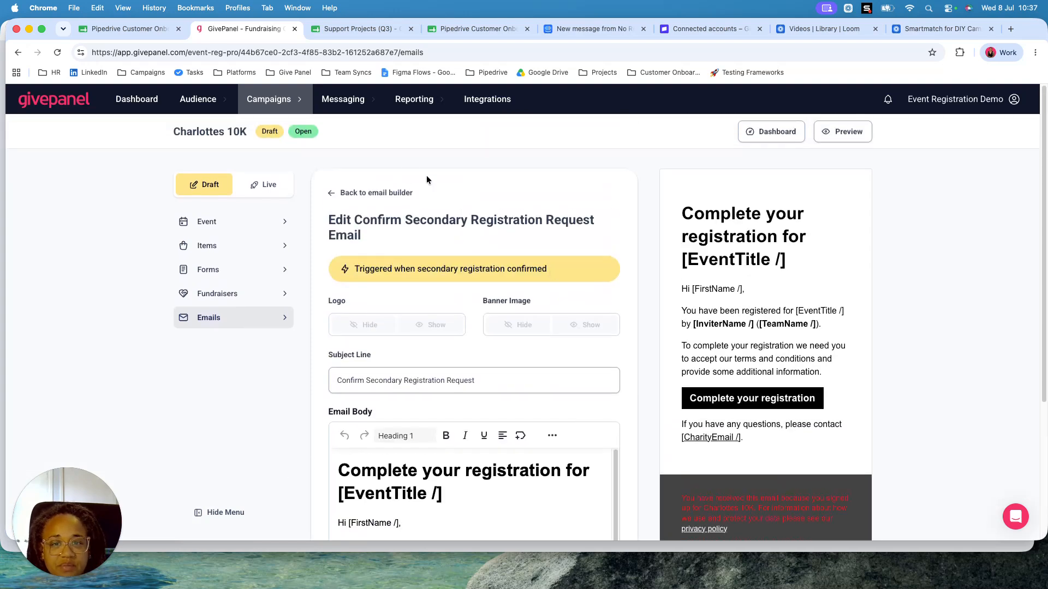
left_click(381, 193)
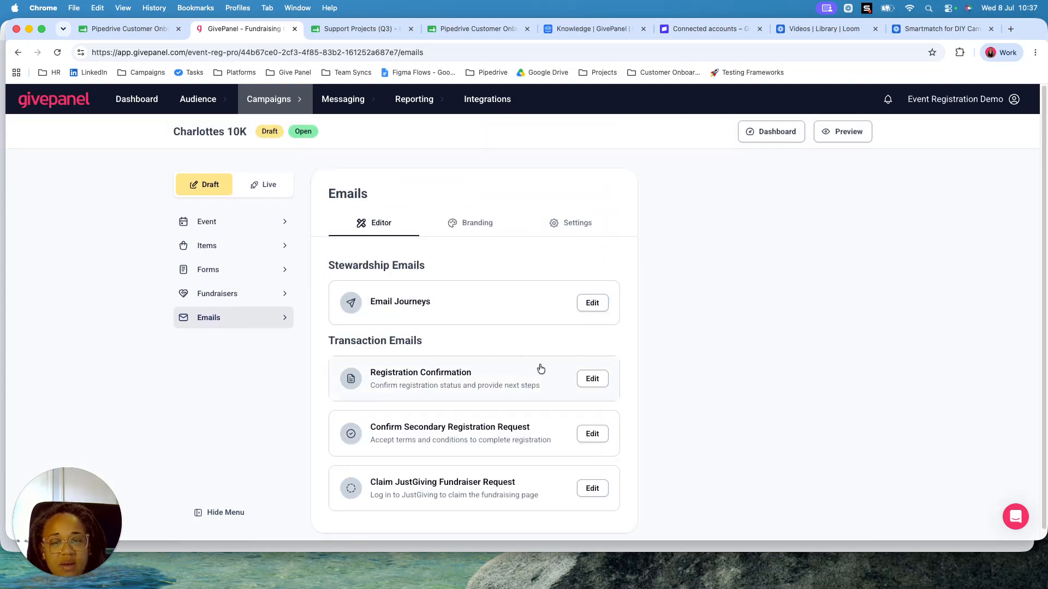
Step: Open the stewardship Email Journeys and create a branded email for the 1 Day After Registration entry
left_click(596, 309)
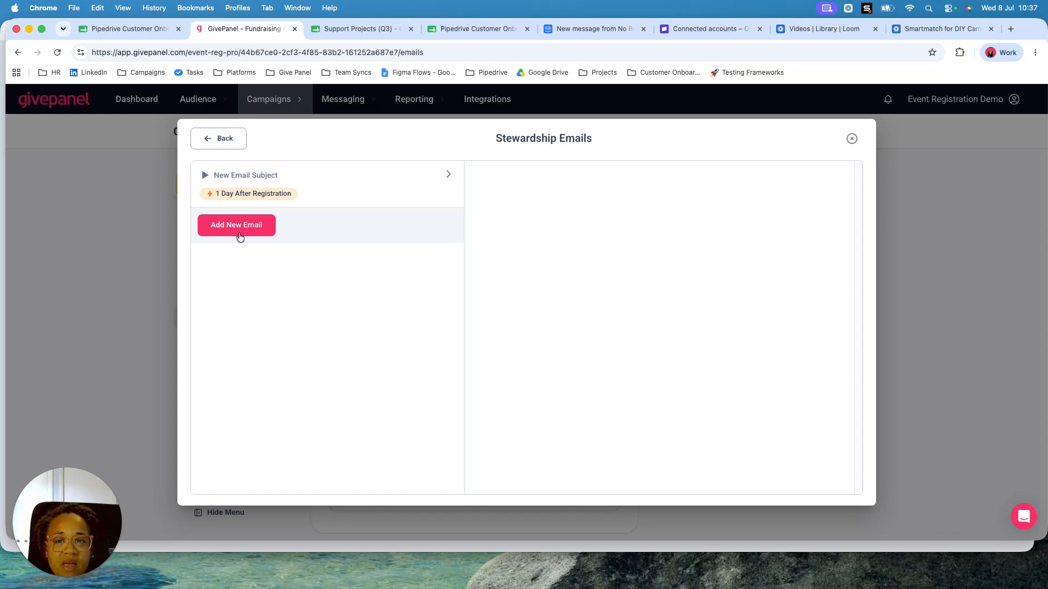
left_click(290, 194)
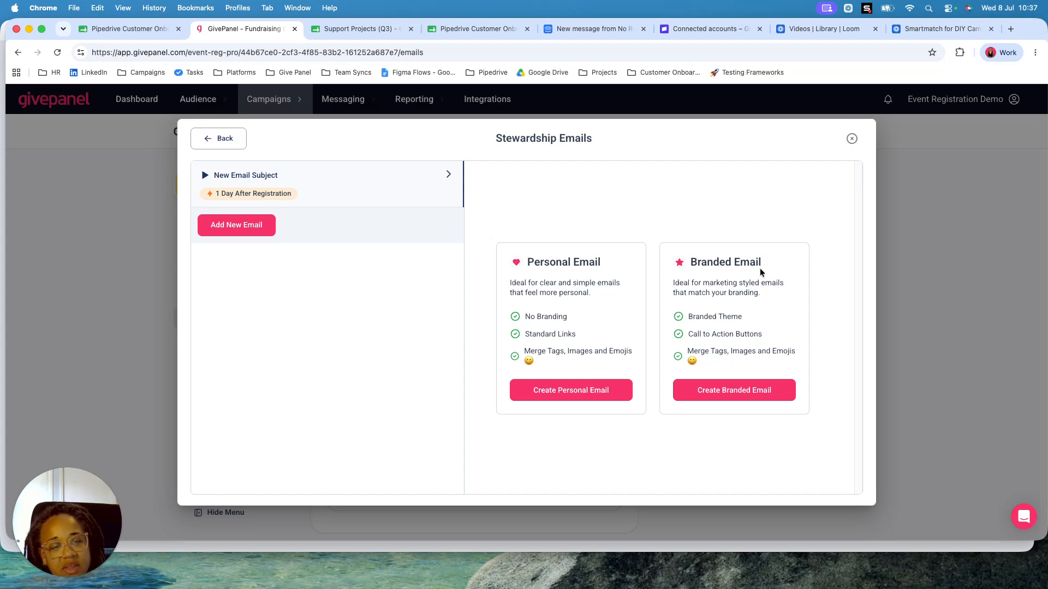
left_click(744, 392)
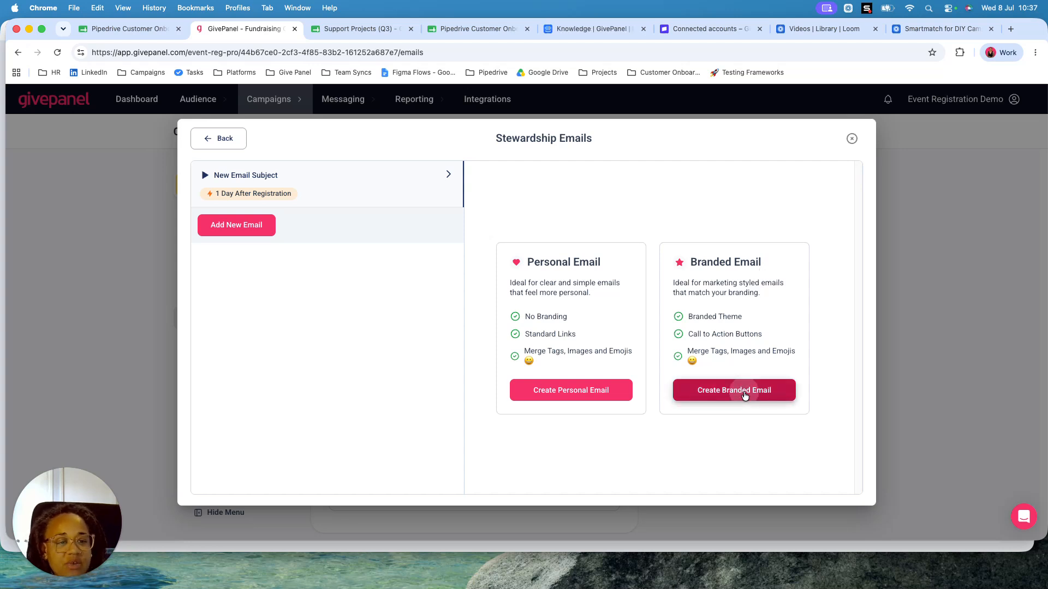
scroll(731, 365, "down", 1)
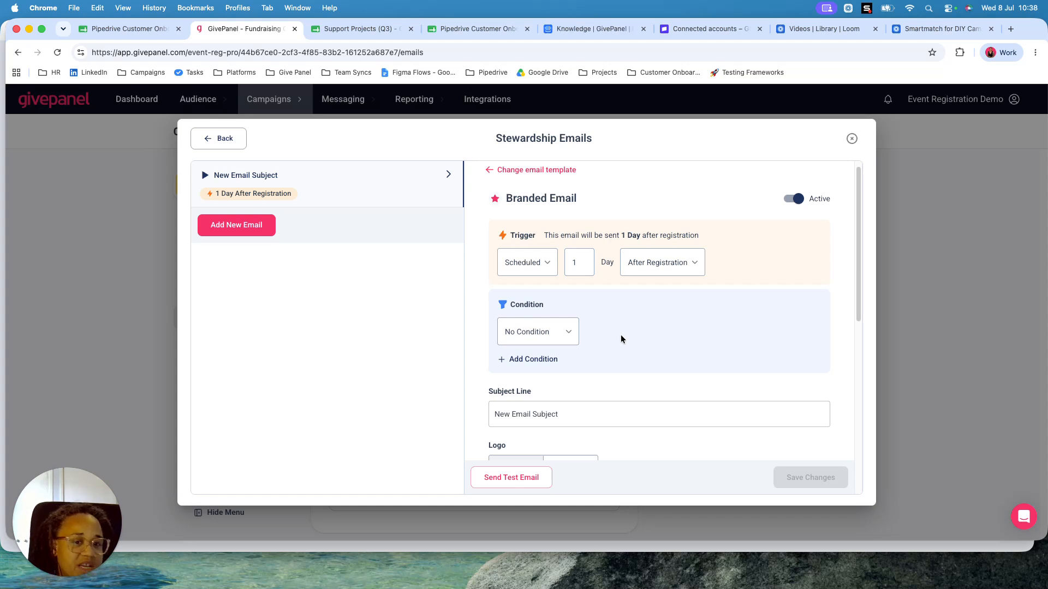
Step: Check the branded email's send timing options and try Fundraising Target and Amount Raised as its condition
left_click(689, 263)
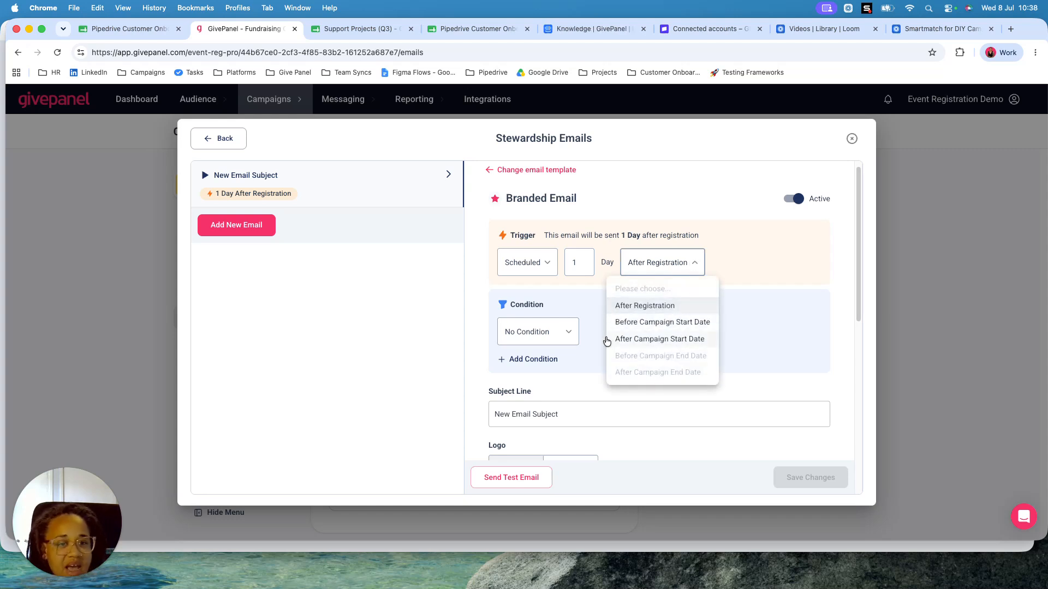
left_click(581, 346)
left_click(567, 334)
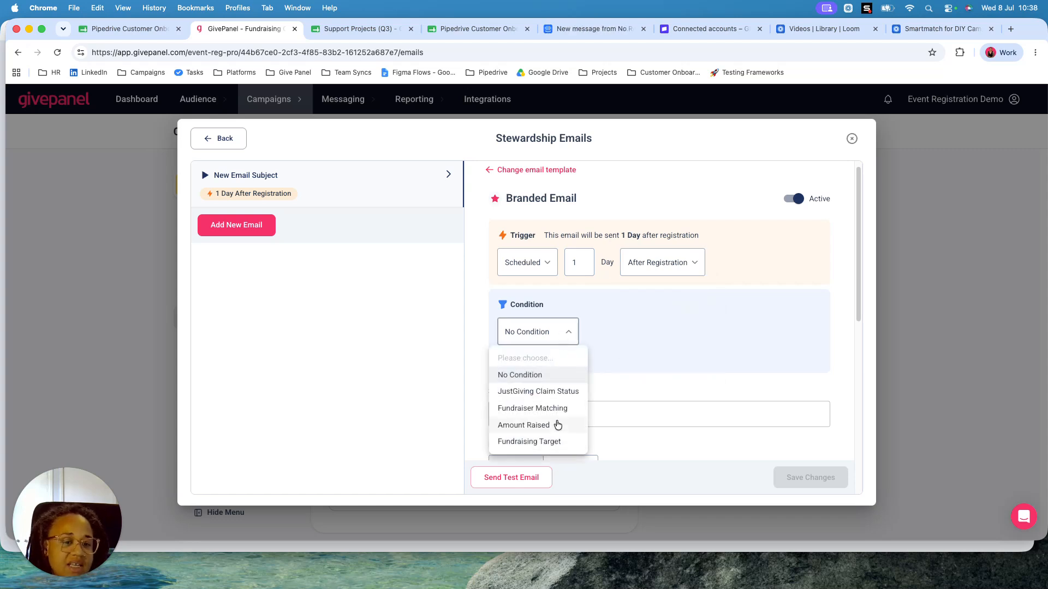
left_click(550, 442)
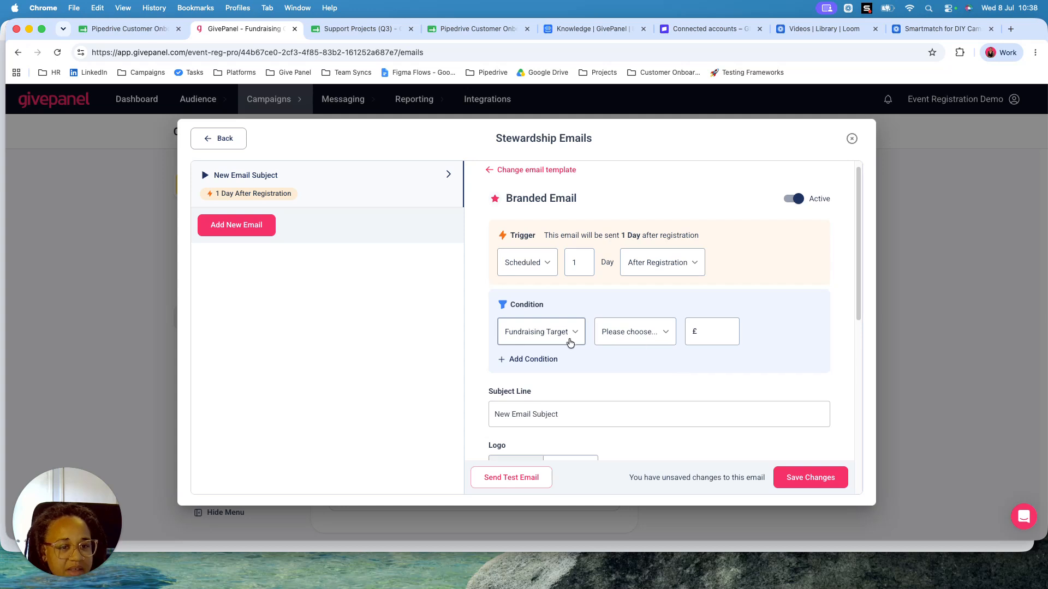
left_click(568, 332)
left_click(561, 431)
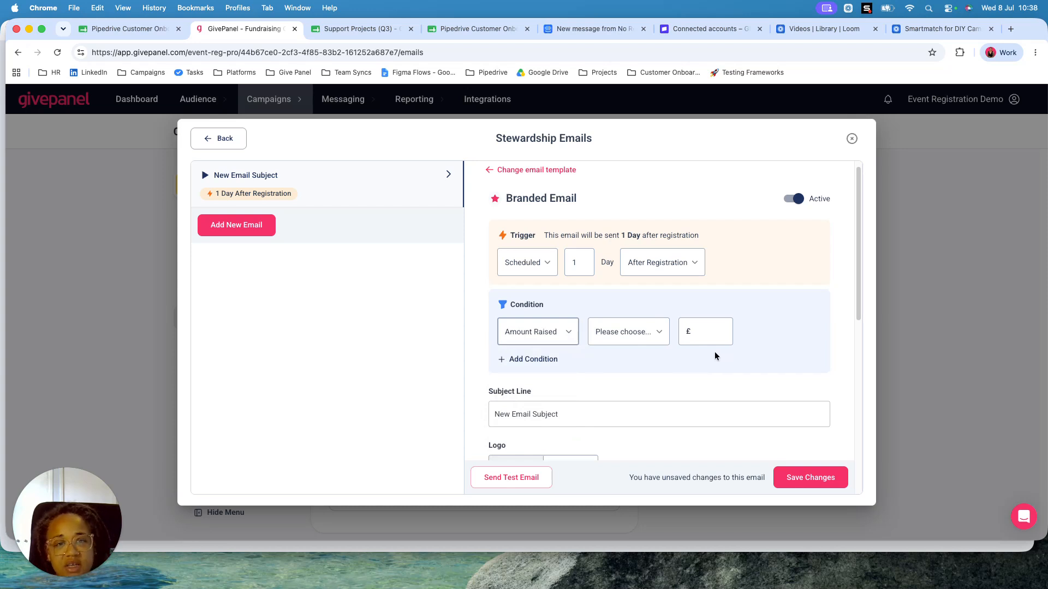
Step: Try the Logo option and reset it to None, examine the message and attachment area, and close the stewardship email without saving
scroll(696, 374, "down", 3)
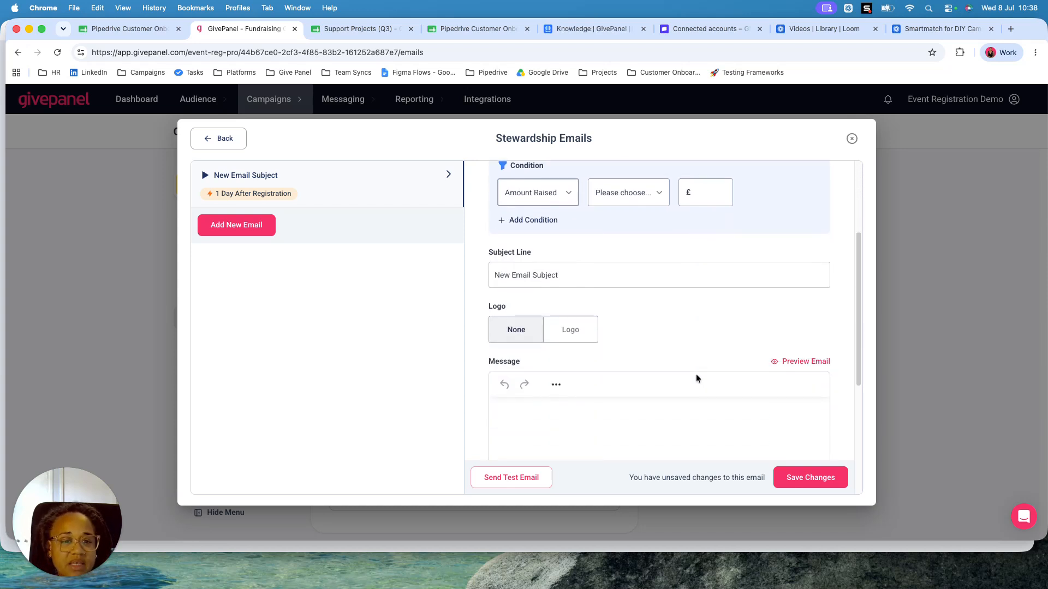
left_click(532, 274)
left_click(659, 326)
left_click(580, 340)
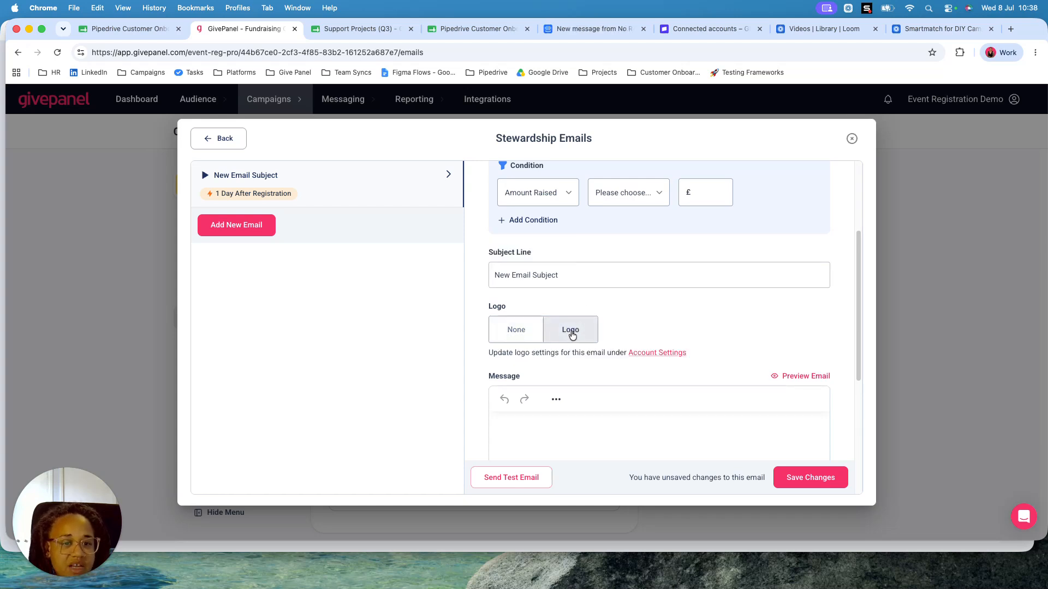
left_click(509, 334)
scroll(633, 382, "down", 4)
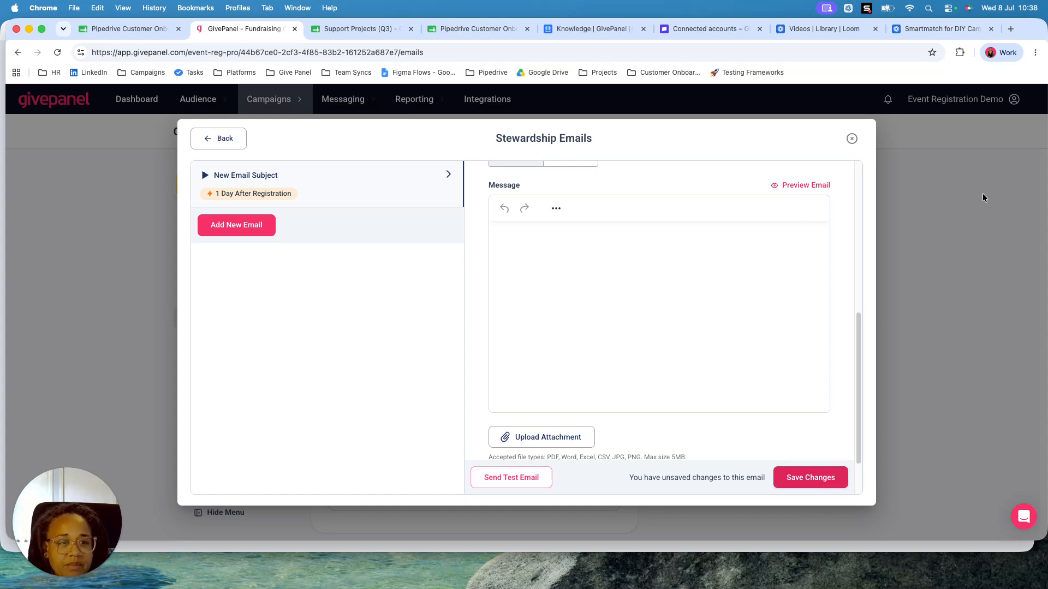
left_click(852, 139)
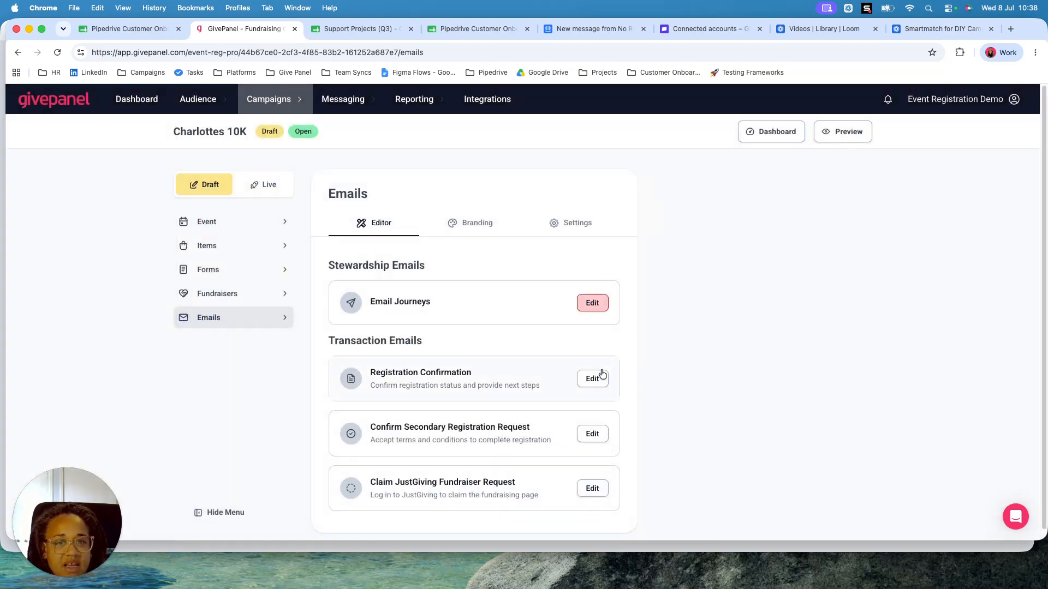
scroll(600, 373, "down", 1)
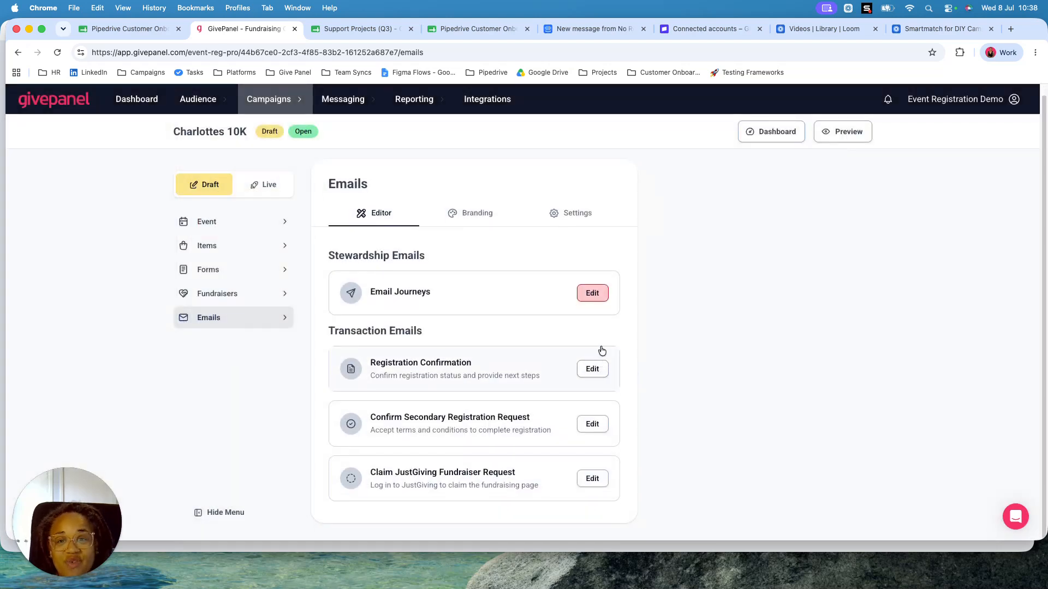